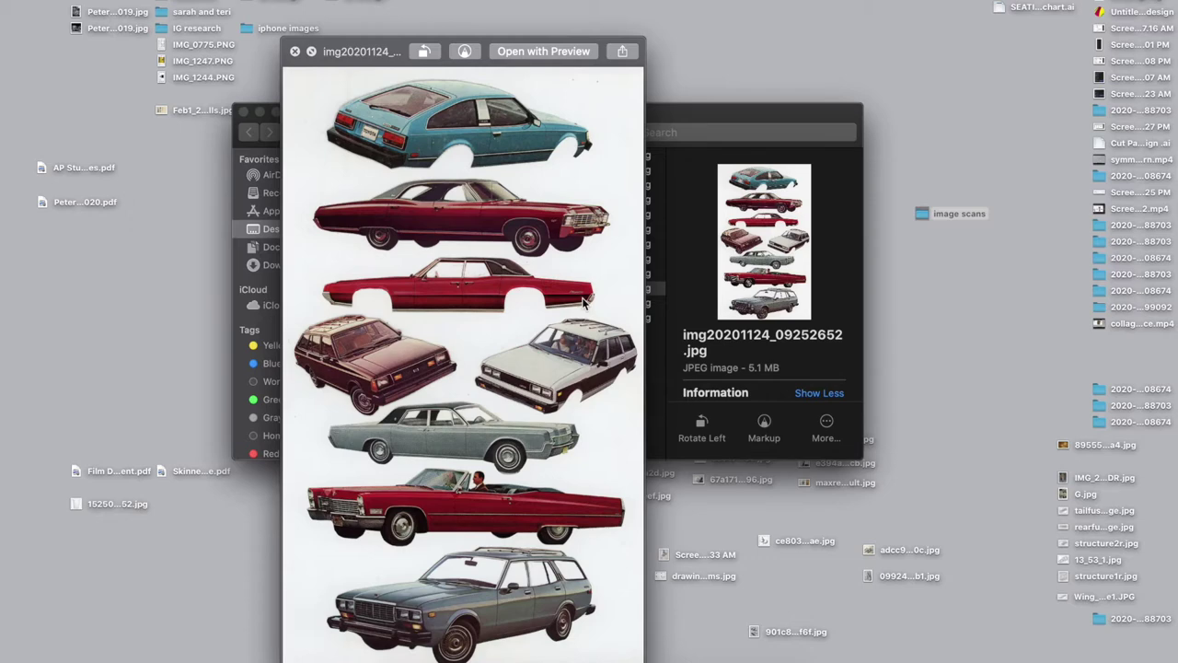
Browse the scans in Quick Look, from the car collage to the three bending men
{"action": "key", "text": "Up"}
{"action": "key", "text": "Down"}
{"action": "key", "text": "space"}
{"action": "key", "text": "Down"}
{"action": "key", "text": "Up"}
{"action": "key", "text": "Down"}
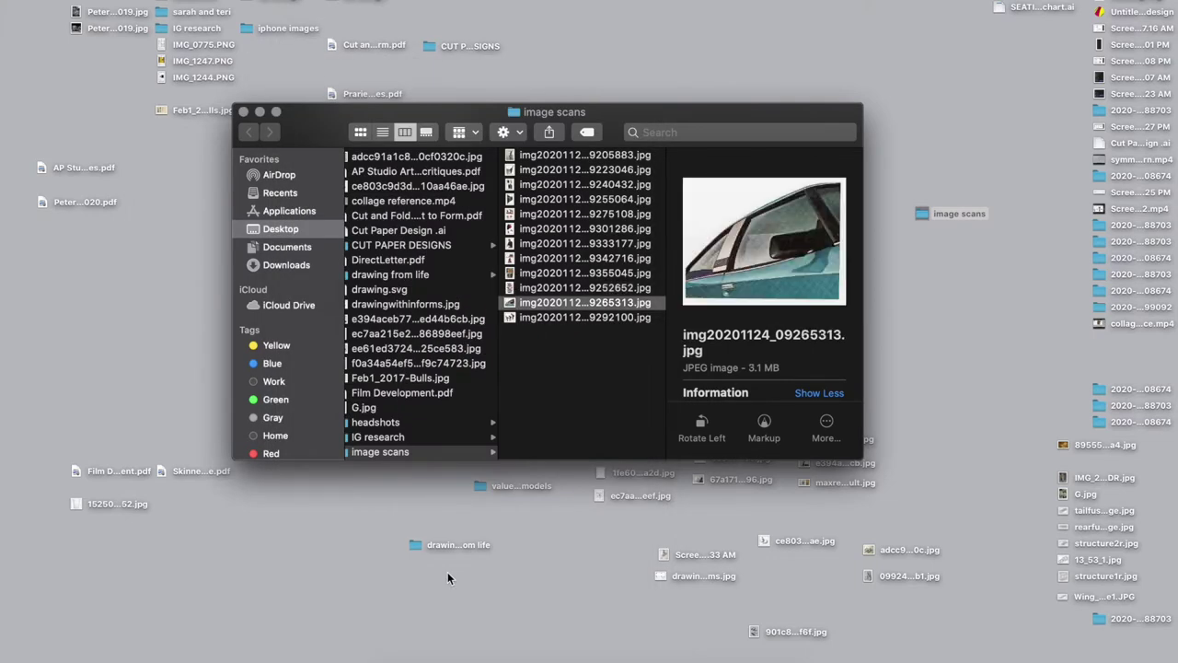
{"action": "key", "text": "space"}
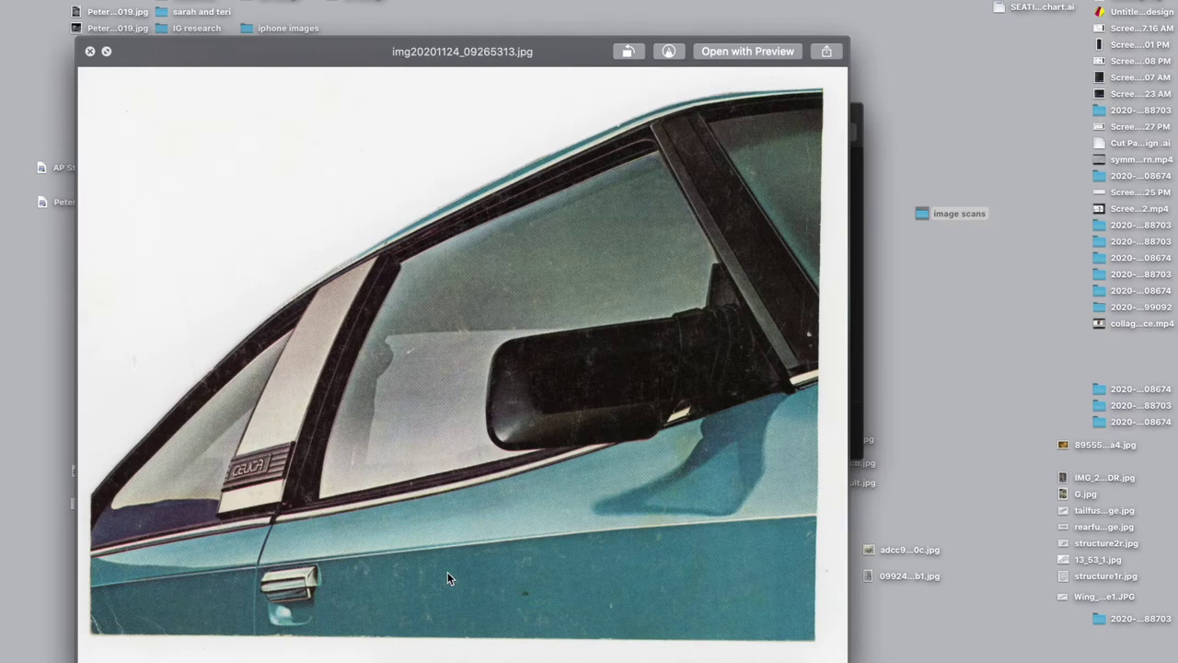
{"action": "key", "text": "Down"}
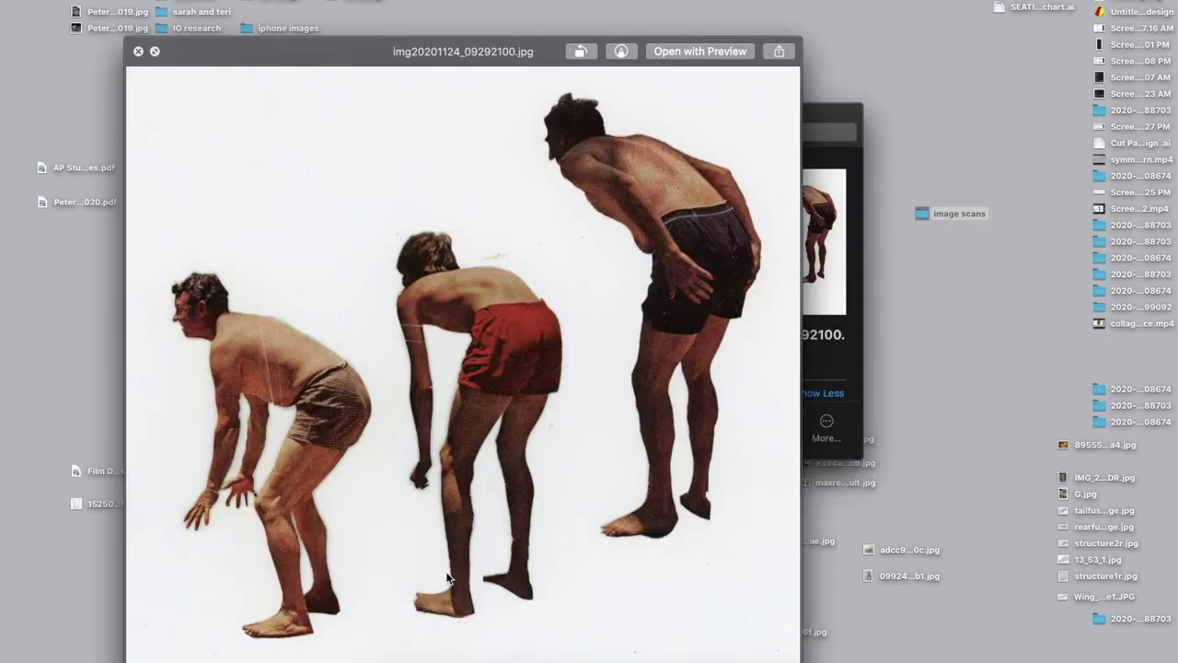
{"action": "key", "text": "space"}
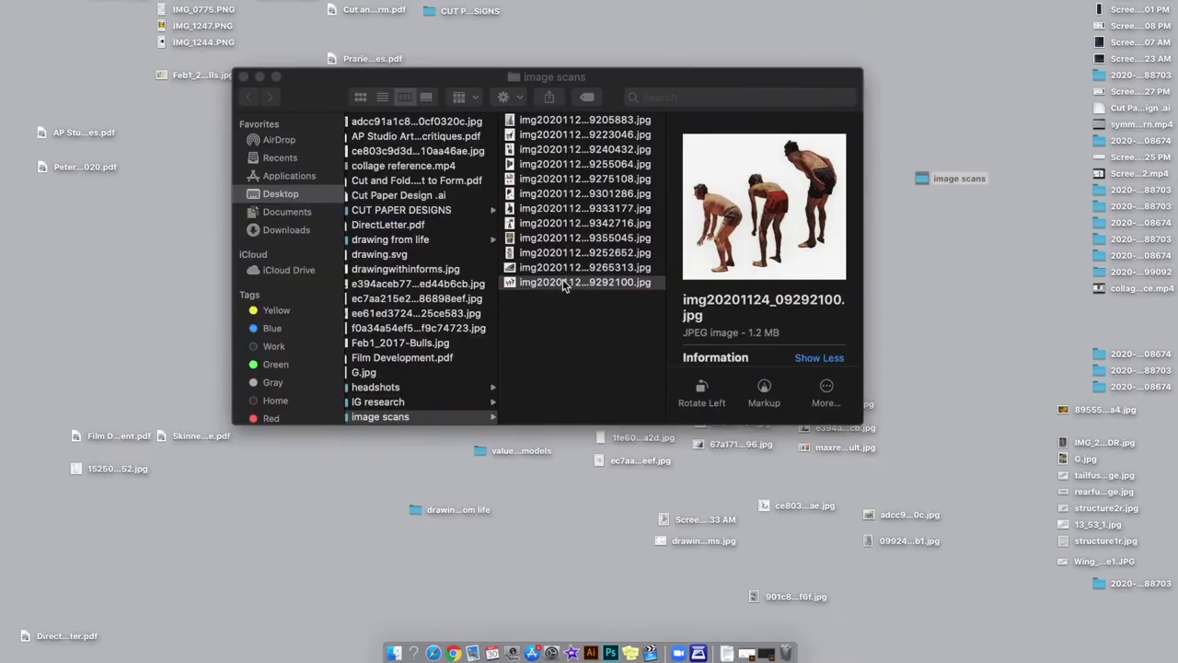
Select img20201124_09292100.jpg and check it once more in Quick Look
{"action": "left_click", "coordinate": [562, 283]}
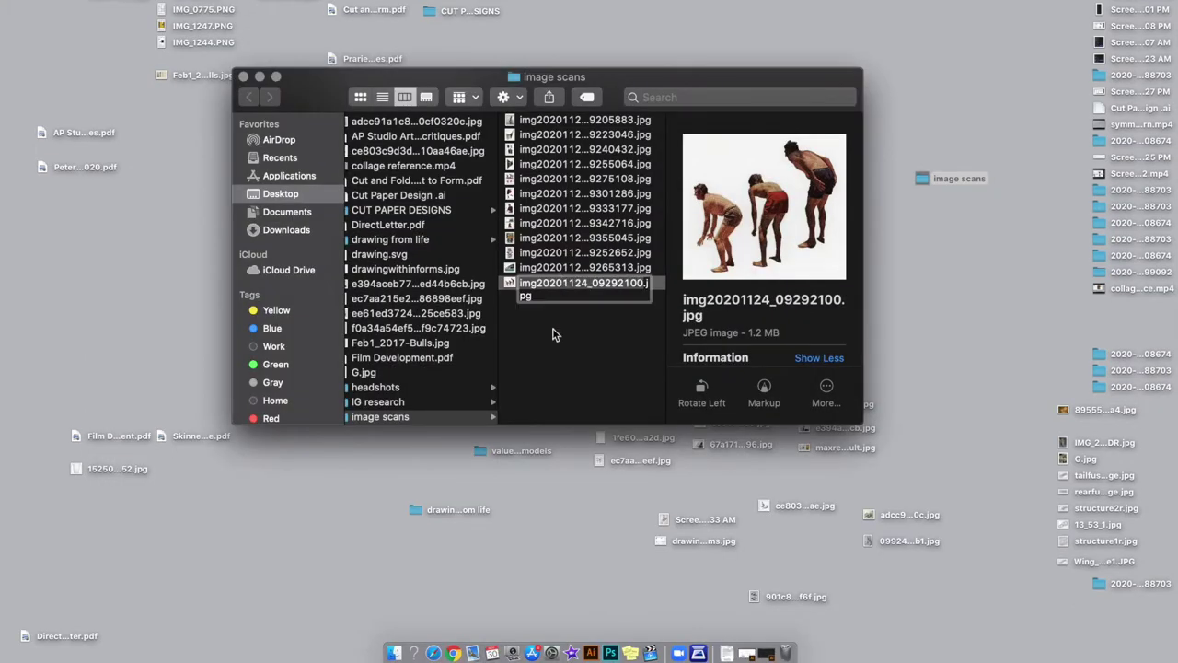
{"action": "left_click", "coordinate": [554, 336]}
{"action": "left_click", "coordinate": [551, 285]}
{"action": "key", "text": "space"}
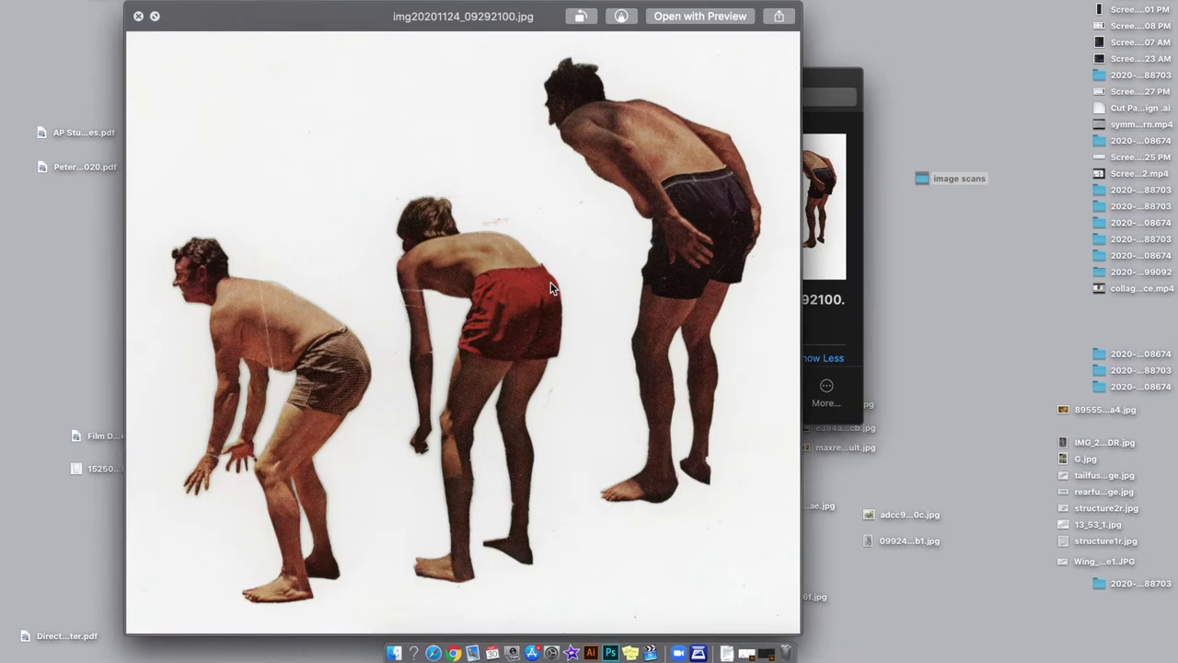
{"action": "key", "text": "space"}
Drag img20201124_09292100.jpg onto the Photoshop Dock icon, then close the Finder window
{"action": "left_click_drag", "start_coordinate": [553, 290], "coordinate": [610, 650]}
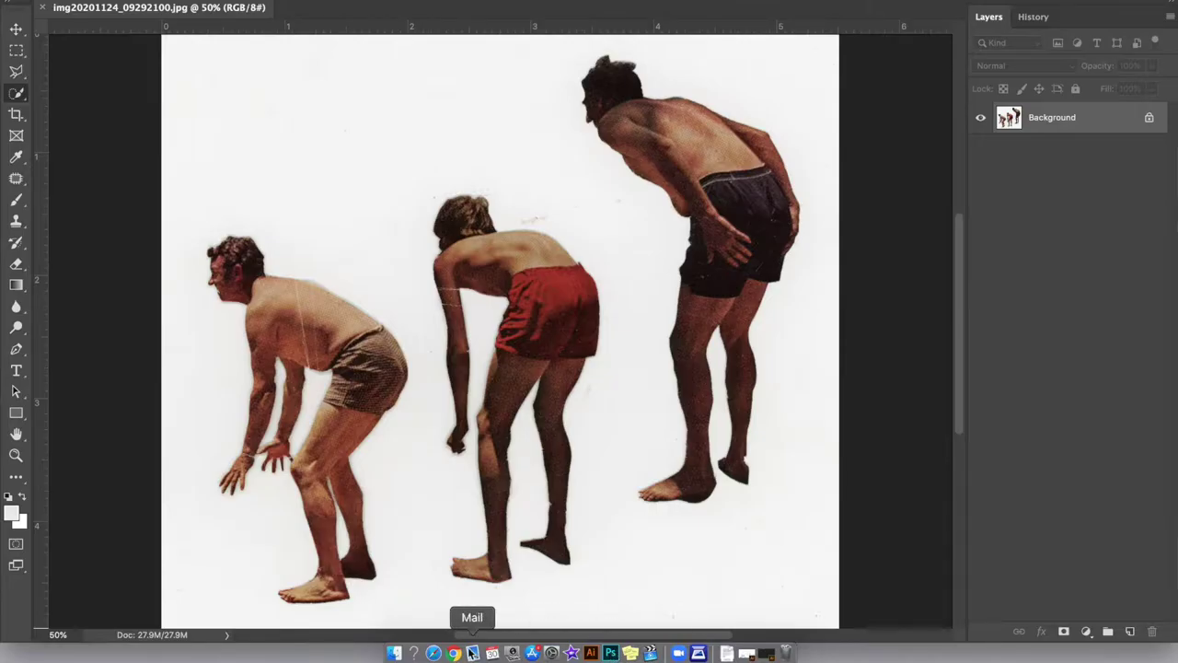
{"action": "left_click", "coordinate": [394, 652]}
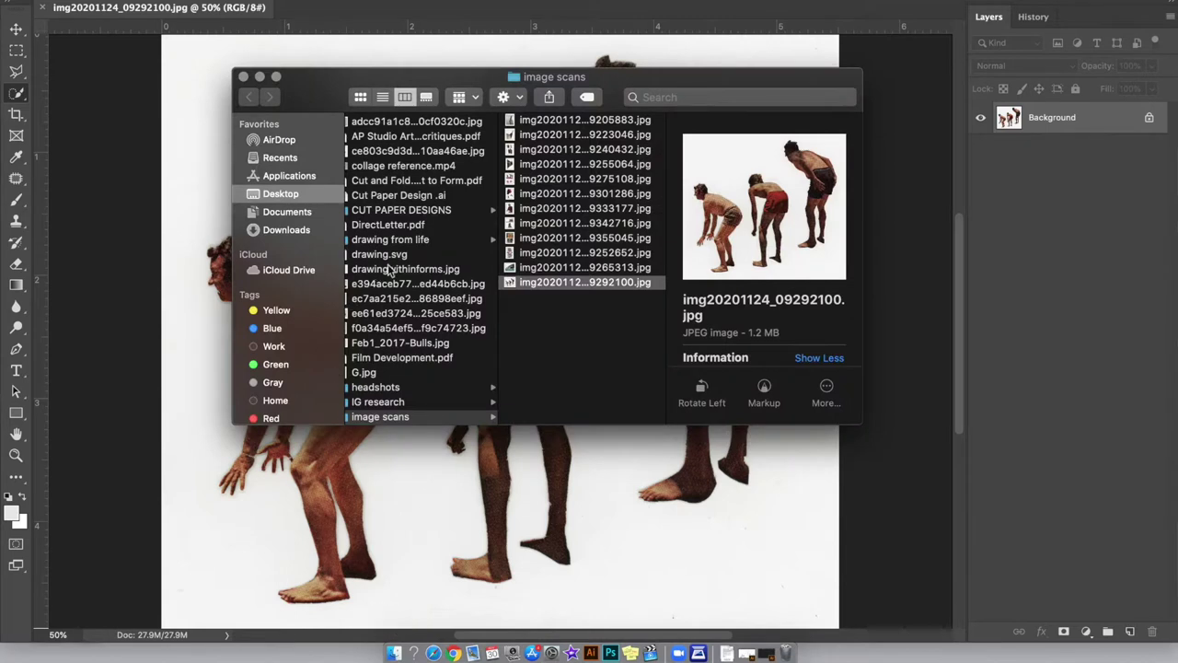
{"action": "scroll", "coordinate": [391, 267], "scroll_direction": "left", "scroll_amount": 2}
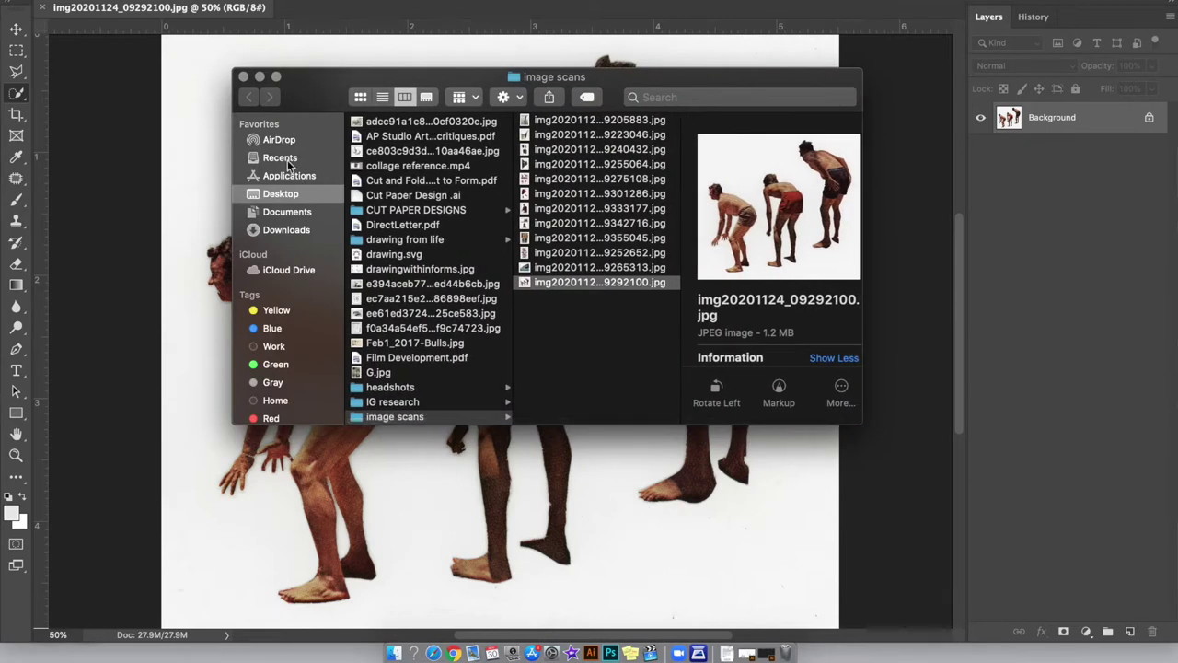
{"action": "left_click", "coordinate": [285, 177]}
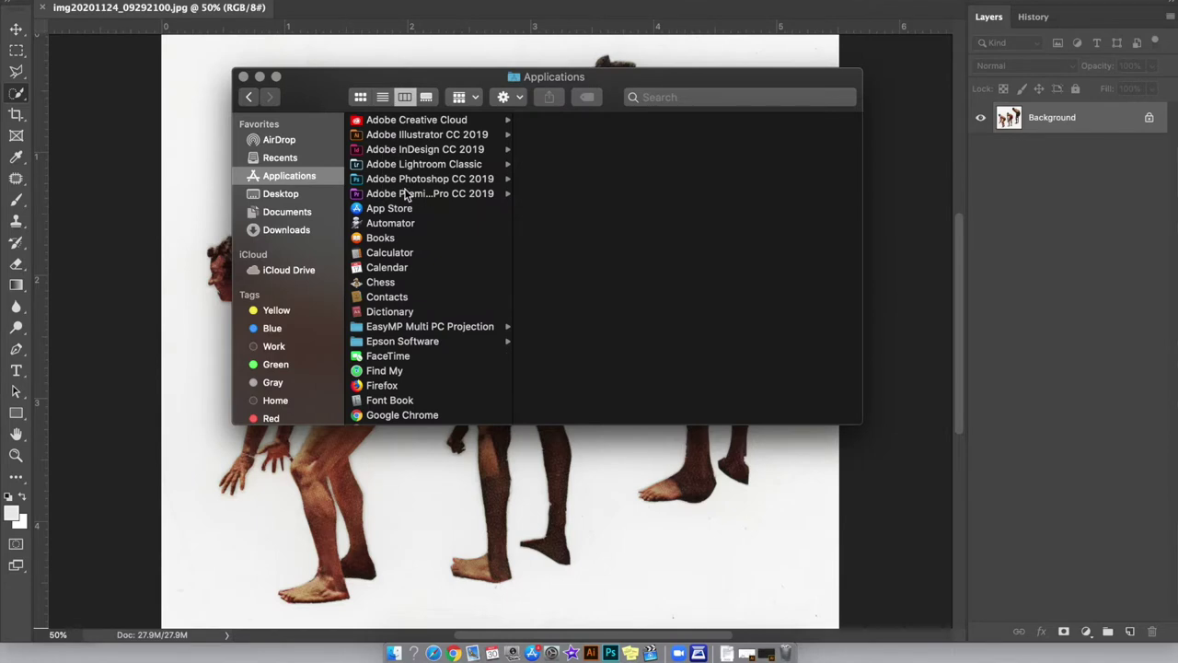
{"action": "left_click", "coordinate": [243, 77]}
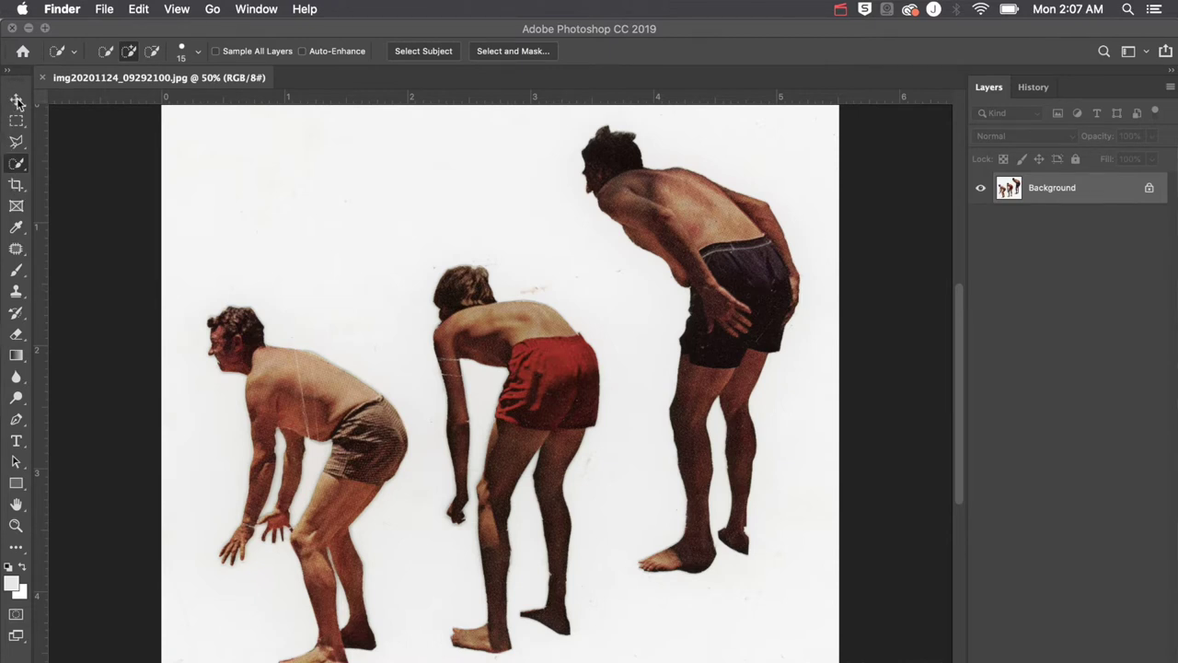
With Quick Selection at brush size 125, select the white backdrop around the left man's head and back
{"action": "mouse_move", "coordinate": [20, 164]}
{"action": "left_mouse_down"}
{"action": "mouse_move", "coordinate": [53, 176]}
{"action": "mouse_move", "coordinate": [67, 166]}
{"action": "left_mouse_up"}
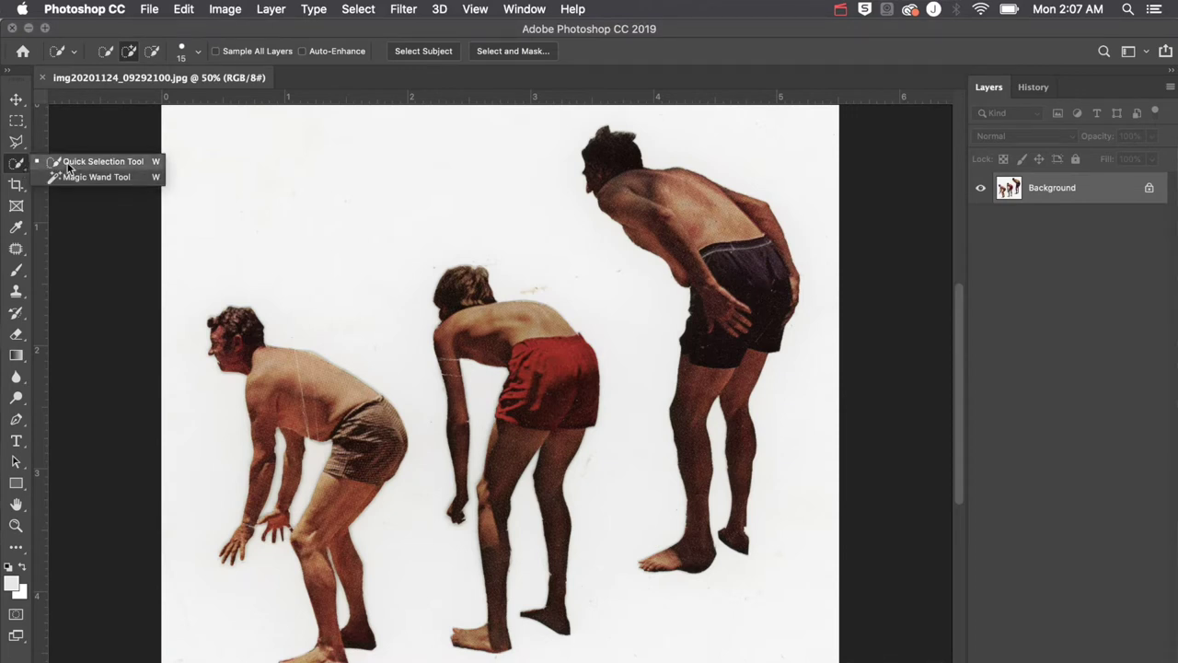
{"action": "left_click_drag", "start_coordinate": [67, 167], "coordinate": [73, 182]}
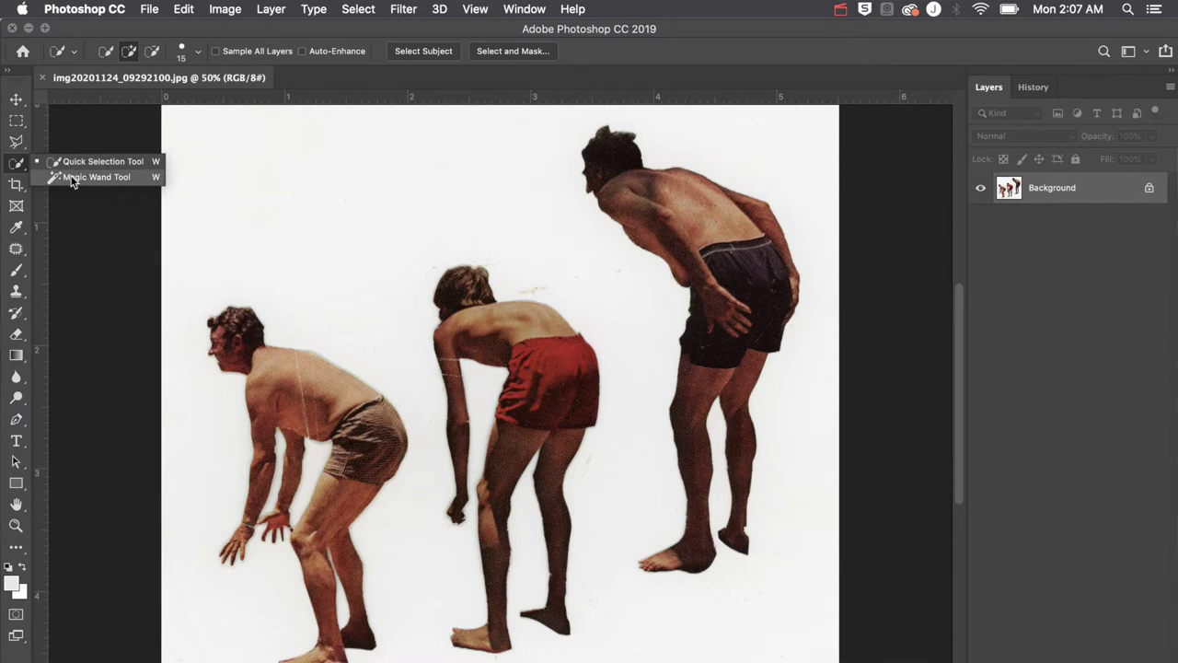
{"action": "mouse_move", "coordinate": [73, 181]}
{"action": "left_mouse_down"}
{"action": "mouse_move", "coordinate": [57, 165]}
{"action": "mouse_move", "coordinate": [16, 163]}
{"action": "mouse_move", "coordinate": [70, 165]}
{"action": "left_mouse_up"}
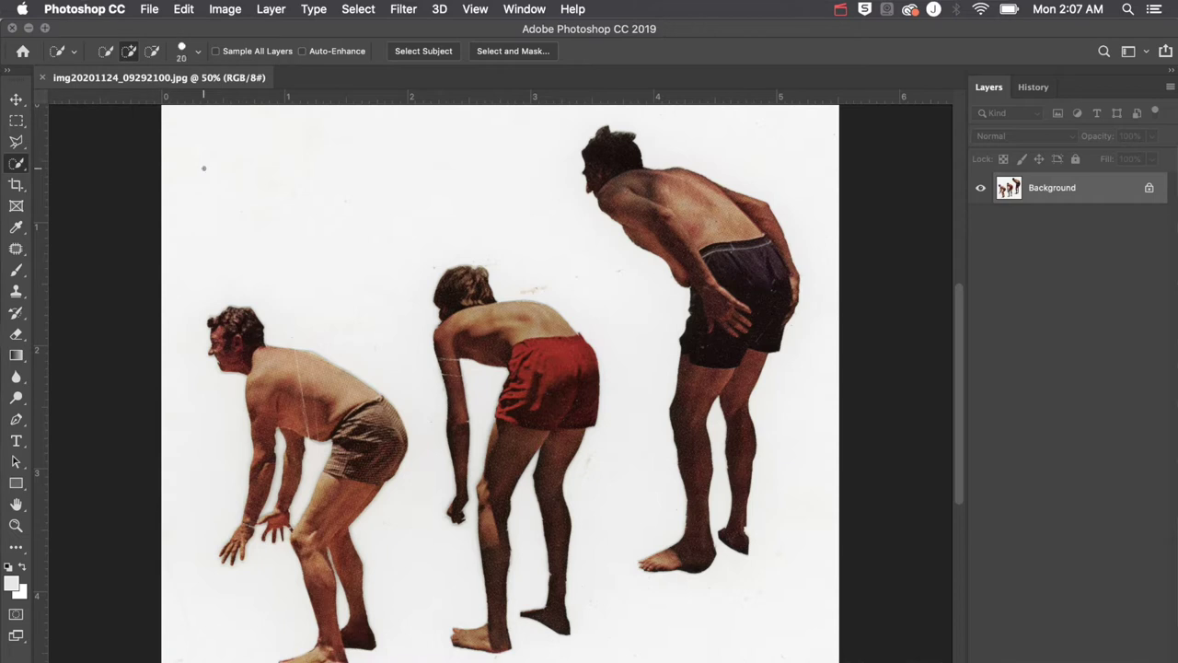
{"action": "key", "text": "bracketright"}
{"action": "key", "text": "bracketright"}
{"action": "key", "text": "bracketright"}
{"action": "mouse_move", "coordinate": [194, 180]}
{"action": "left_mouse_down"}
{"action": "mouse_move", "coordinate": [244, 168]}
{"action": "mouse_move", "coordinate": [349, 295]}
{"action": "left_mouse_up"}
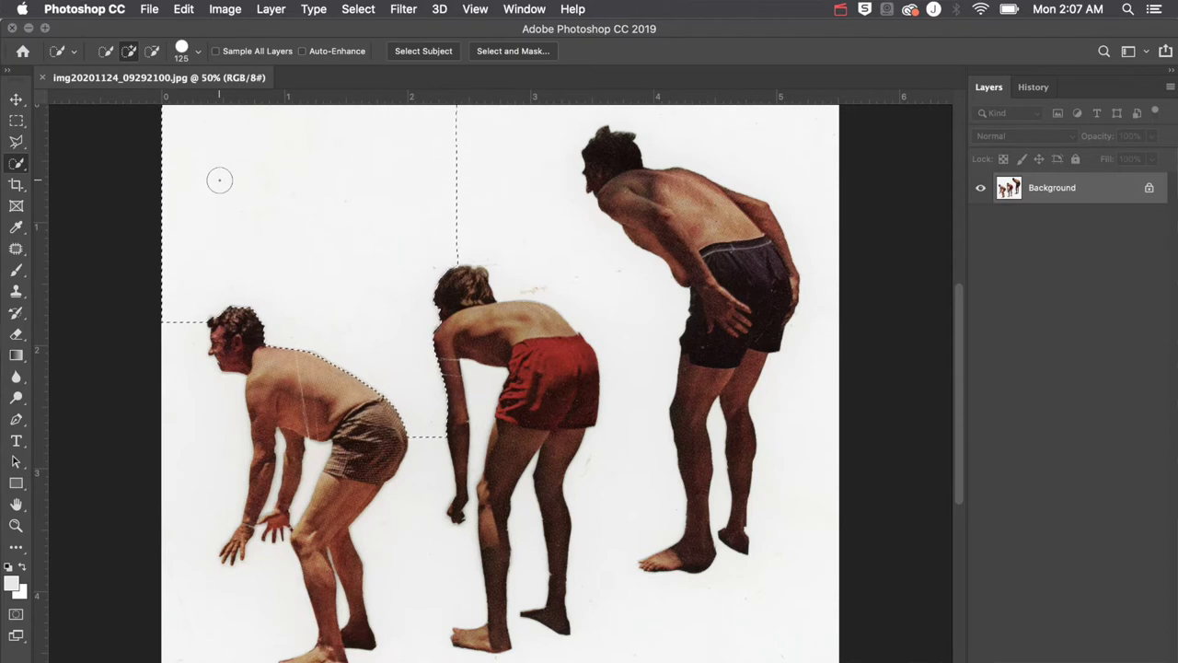
Zoom to 200% on the left man and set the selection brush to 125
{"action": "key", "text": "bracketright"}
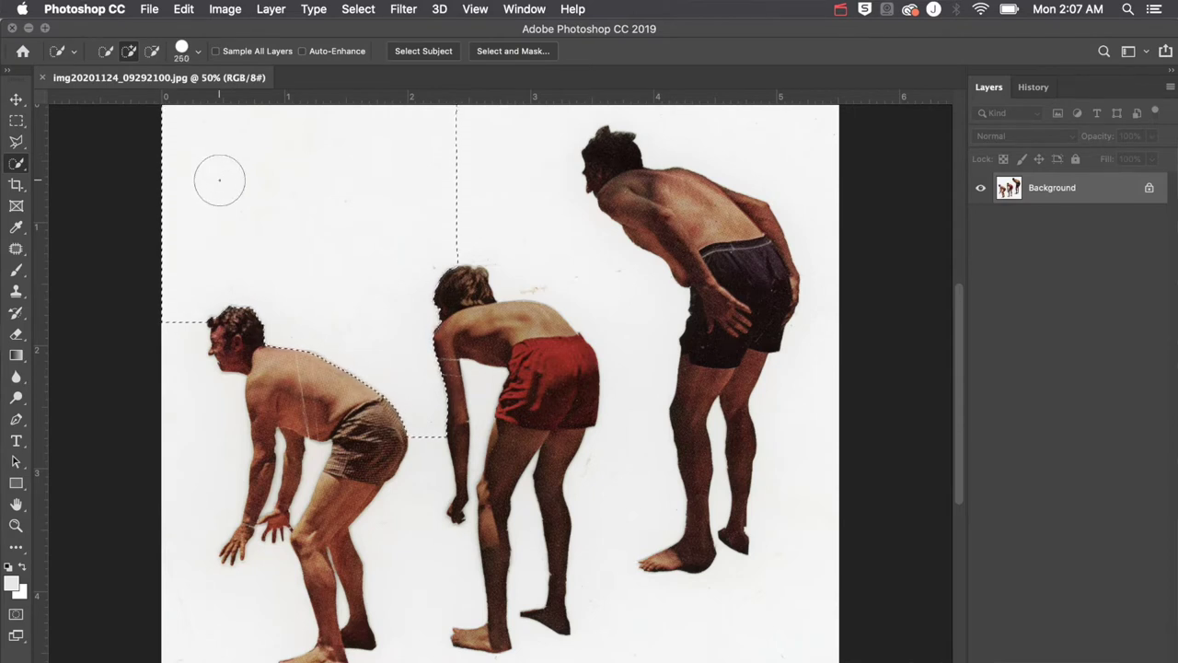
{"action": "key", "text": "bracketleft"}
{"action": "key", "text": "bracketleft"}
{"action": "key", "text": "bracketright"}
{"action": "key", "text": "bracketright"}
{"action": "key", "text": "bracketright"}
{"action": "key", "text": "bracketright"}
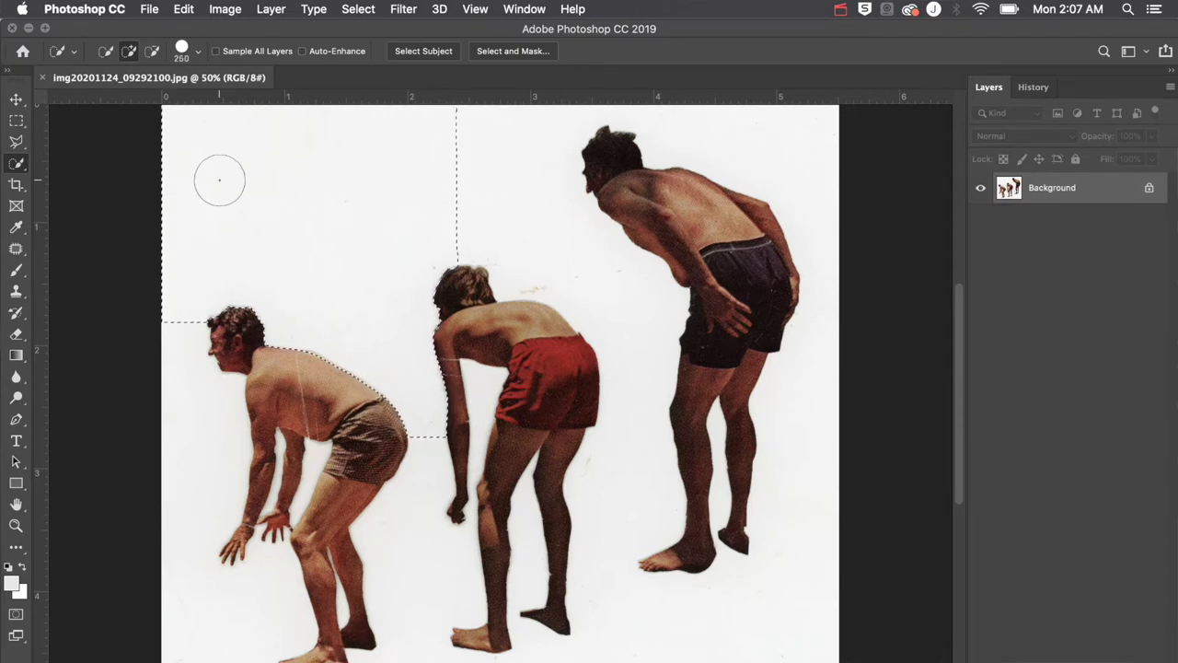
{"action": "key", "text": "bracketright"}
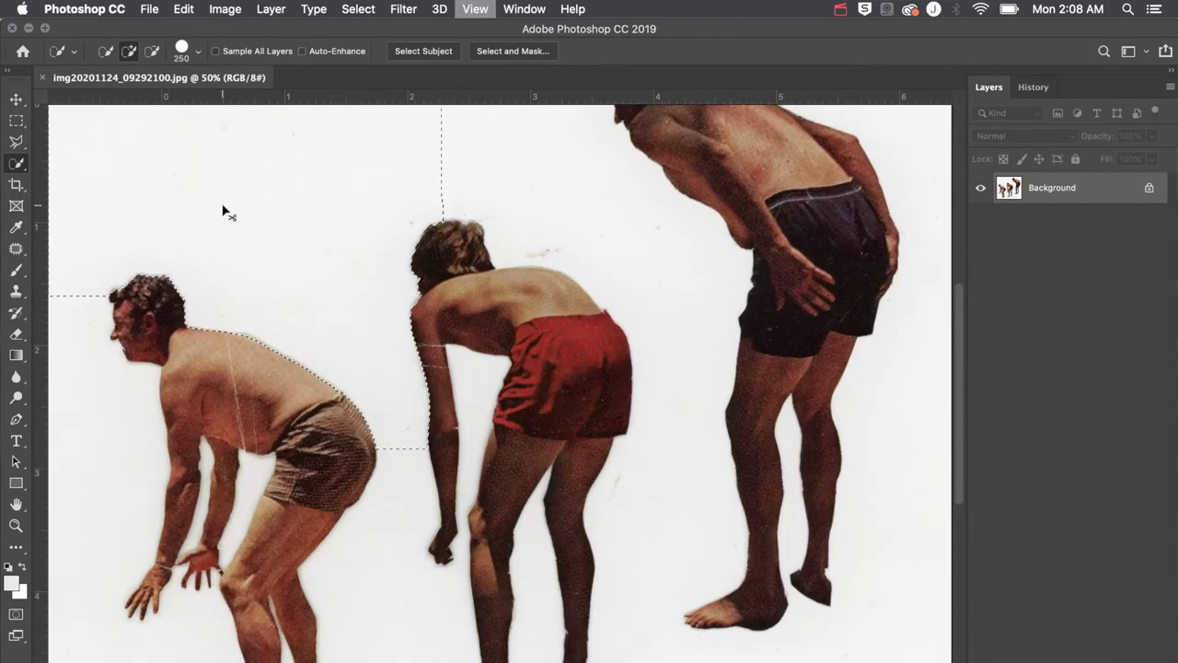
{"action": "key", "text": "super+equal"}
{"action": "key", "text": "super+equal"}
{"action": "scroll", "coordinate": [223, 197], "scroll_direction": "left", "scroll_amount": 5}
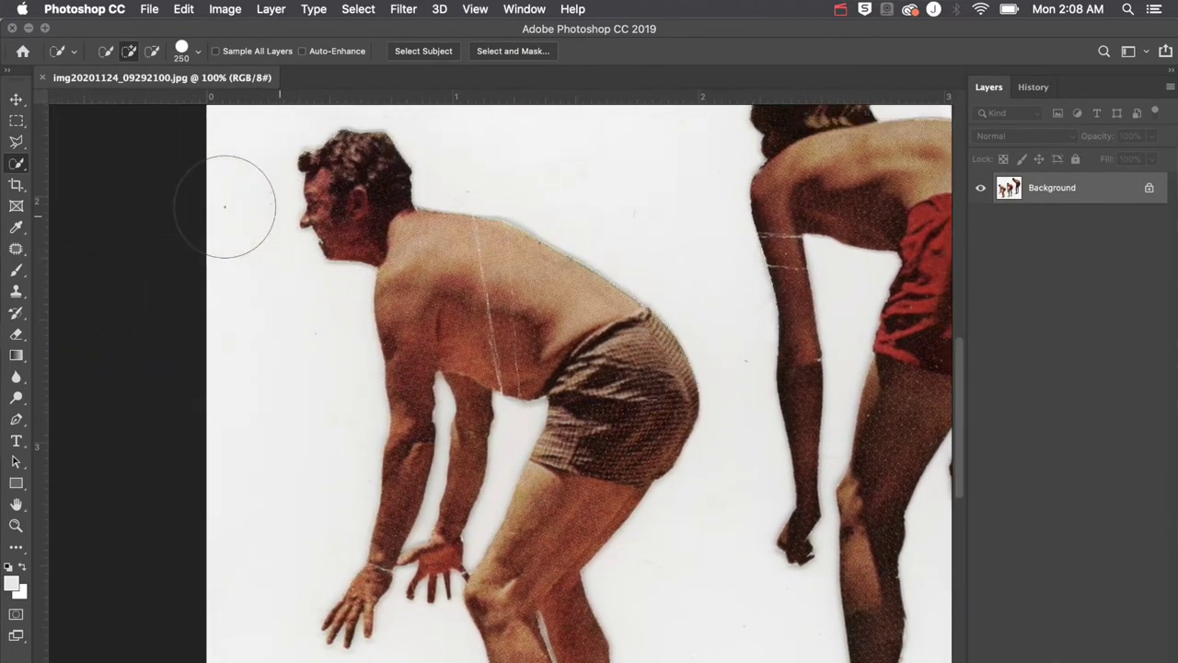
{"action": "scroll", "coordinate": [224, 206], "scroll_direction": "right", "scroll_amount": 2}
{"action": "key", "text": "super+equal"}
{"action": "scroll", "coordinate": [224, 206], "scroll_direction": "left", "scroll_amount": 5}
{"action": "scroll", "coordinate": [223, 206], "scroll_direction": "up", "scroll_amount": 2}
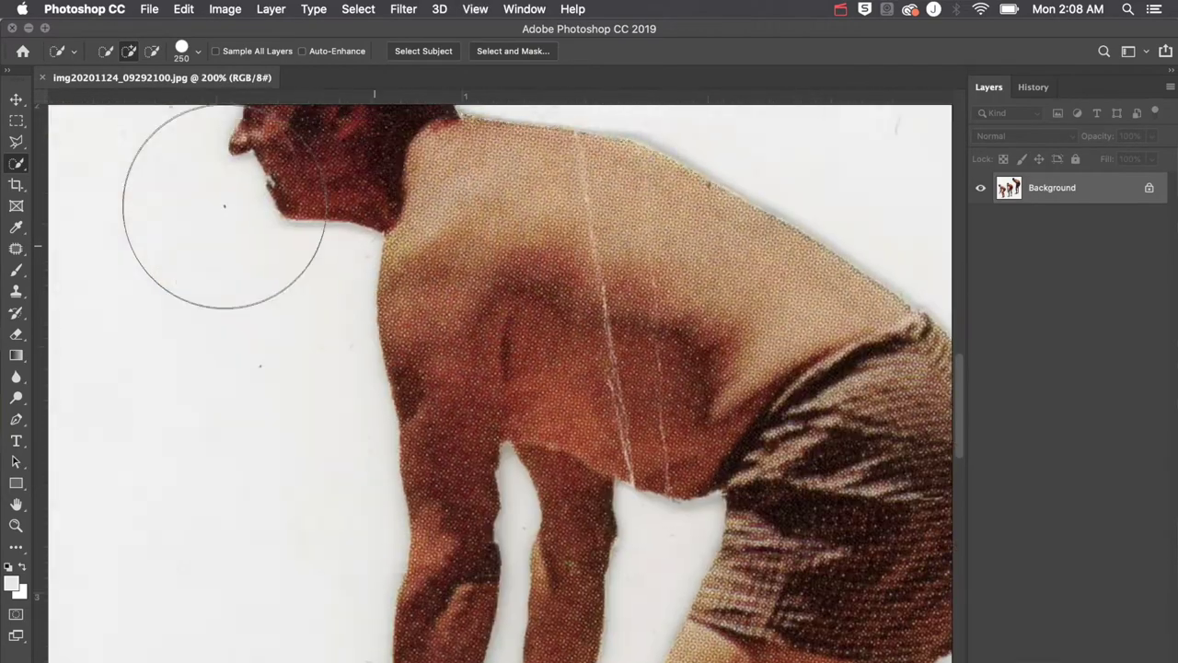
{"action": "scroll", "coordinate": [224, 207], "scroll_direction": "left", "scroll_amount": 3}
{"action": "scroll", "coordinate": [224, 206], "scroll_direction": "up", "scroll_amount": 2}
{"action": "key", "text": "bracketleft"}
{"action": "key", "text": "bracketleft"}
{"action": "key", "text": "bracketleft"}
{"action": "key", "text": "bracketleft"}
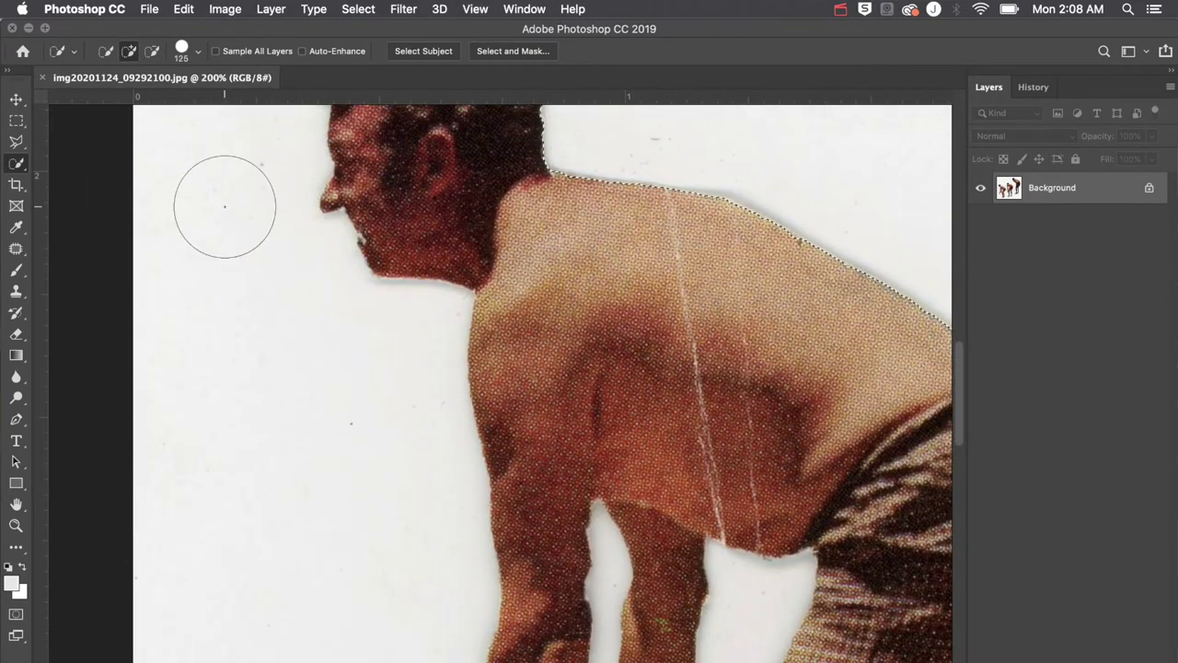
{"action": "scroll", "coordinate": [224, 206], "scroll_direction": "up", "scroll_amount": 3}
Extend the selection down around the hands and legs, subtracting the leftover background
{"action": "mouse_move", "coordinate": [224, 205]}
{"action": "left_mouse_down"}
{"action": "mouse_move", "coordinate": [197, 205]}
{"action": "mouse_move", "coordinate": [188, 261]}
{"action": "mouse_move", "coordinate": [202, 395]}
{"action": "left_mouse_up"}
{"action": "scroll", "coordinate": [199, 390], "scroll_direction": "down", "scroll_amount": 2}
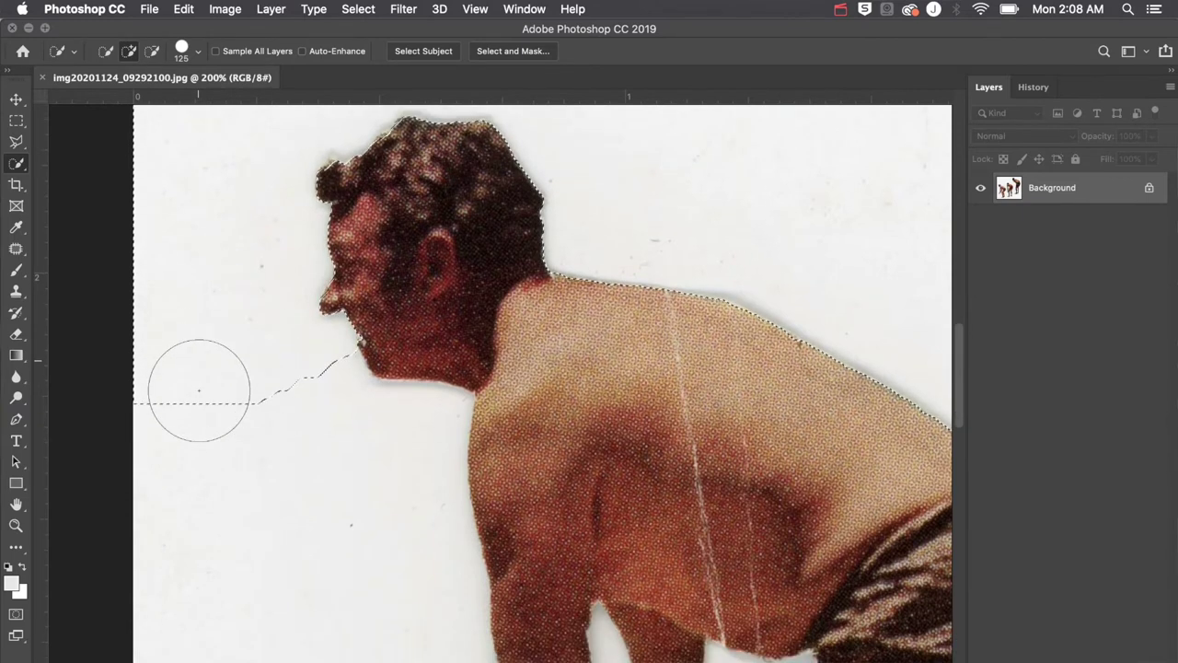
{"action": "scroll", "coordinate": [199, 391], "scroll_direction": "down", "scroll_amount": 2}
{"action": "right_click", "coordinate": [189, 347]}
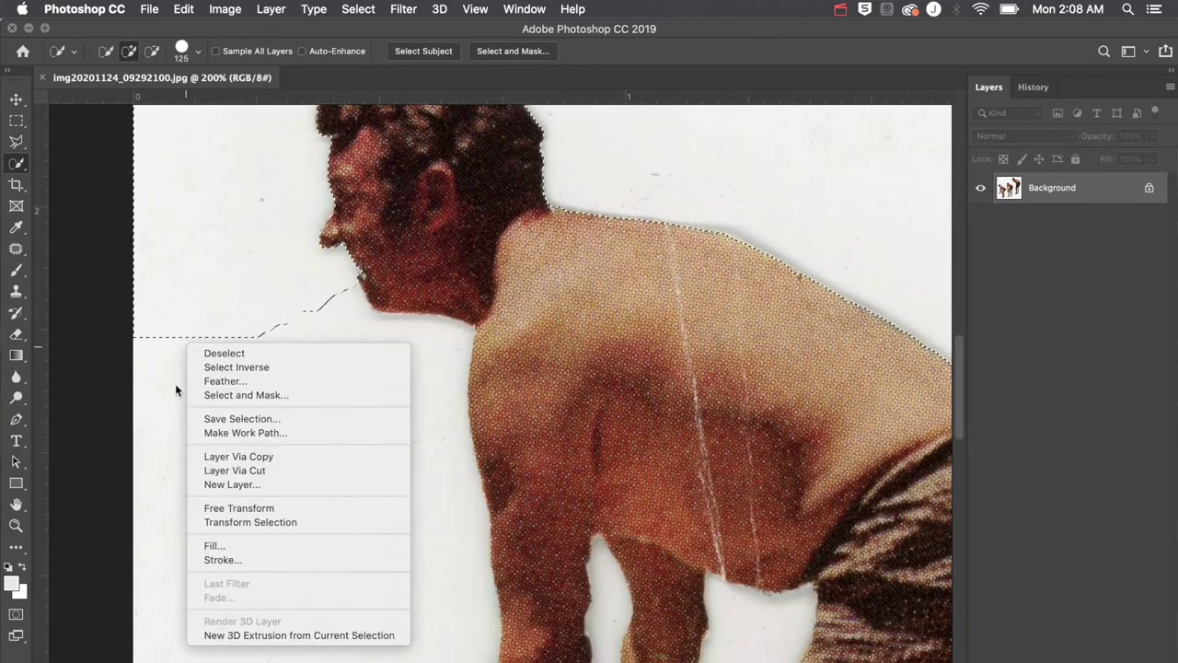
{"action": "key", "text": "Escape"}
{"action": "left_click_drag", "start_coordinate": [171, 341], "coordinate": [255, 456]}
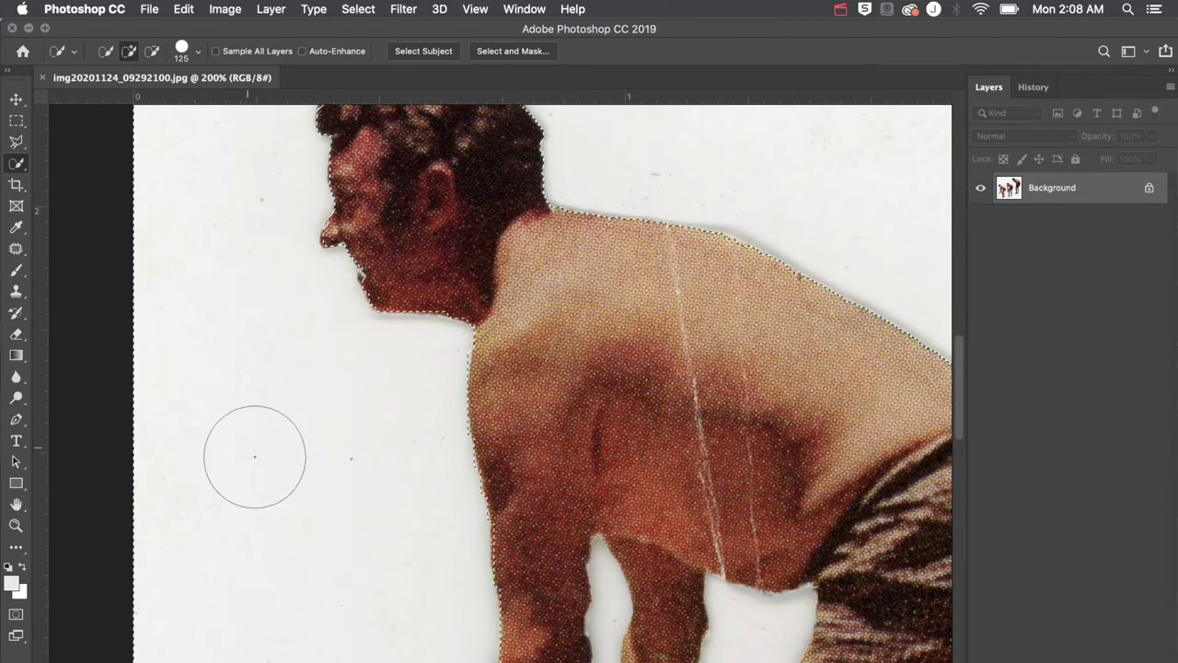
{"action": "scroll", "coordinate": [255, 456], "scroll_direction": "down", "scroll_amount": 15}
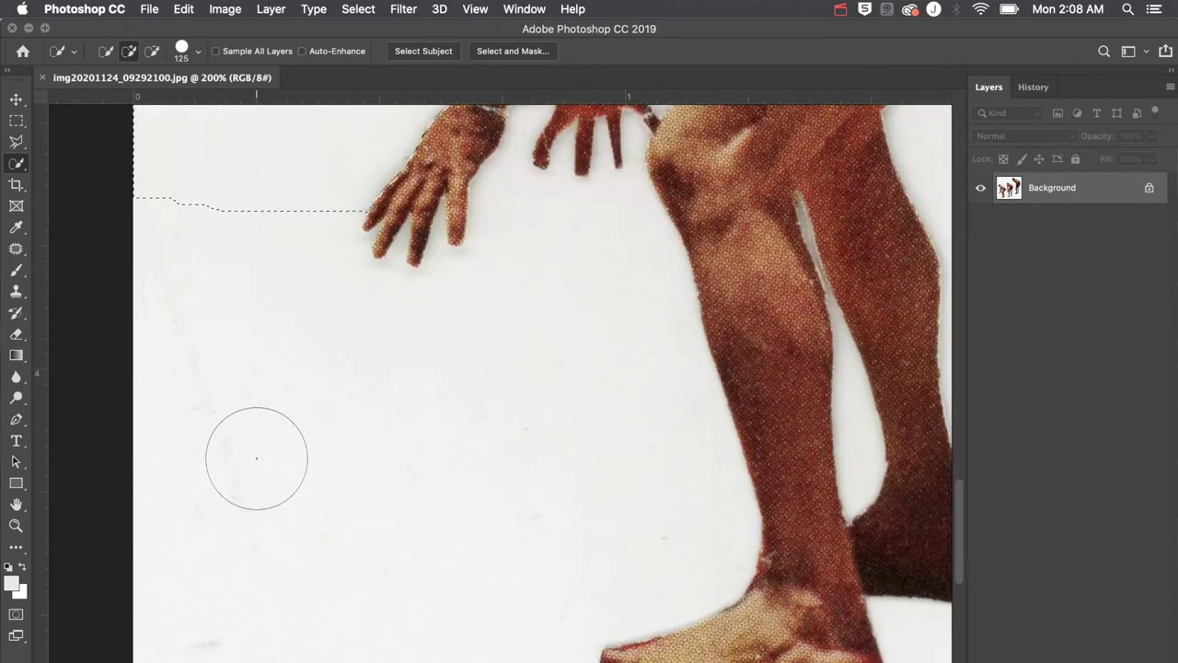
{"action": "mouse_move", "coordinate": [237, 231]}
{"action": "left_mouse_down"}
{"action": "mouse_move", "coordinate": [234, 311]}
{"action": "mouse_move", "coordinate": [294, 377]}
{"action": "left_mouse_up"}
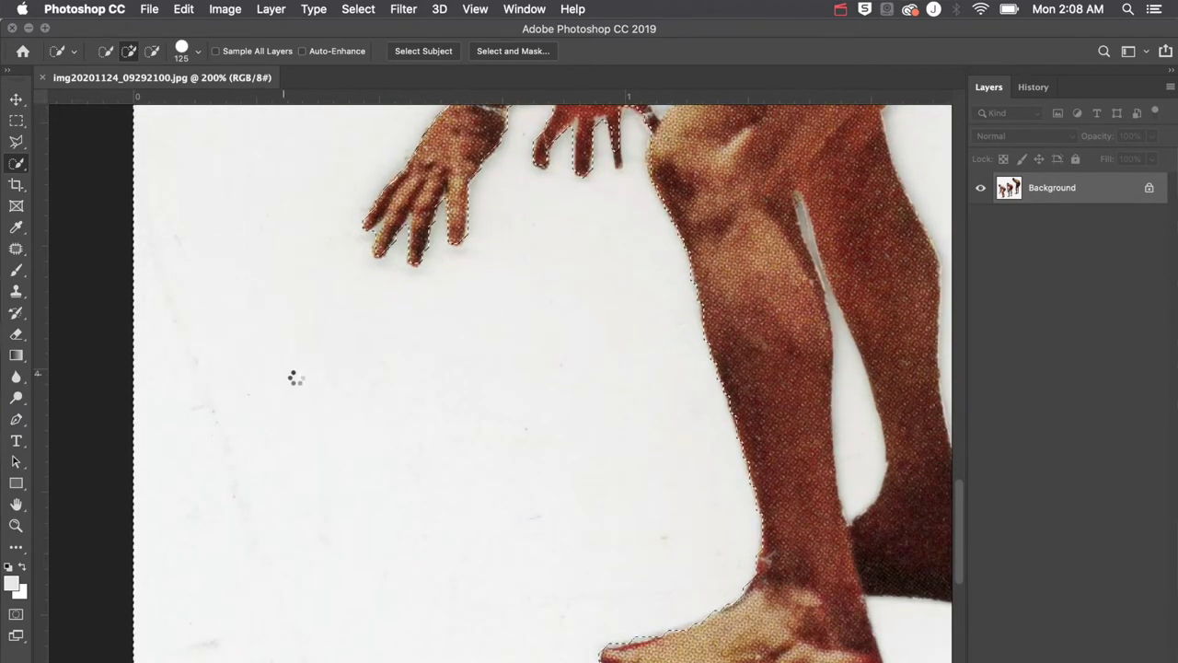
Shrink the brush to 70 and tidy the selection edge along the top of the shorts
{"action": "scroll", "coordinate": [467, 415], "scroll_direction": "up", "scroll_amount": 5}
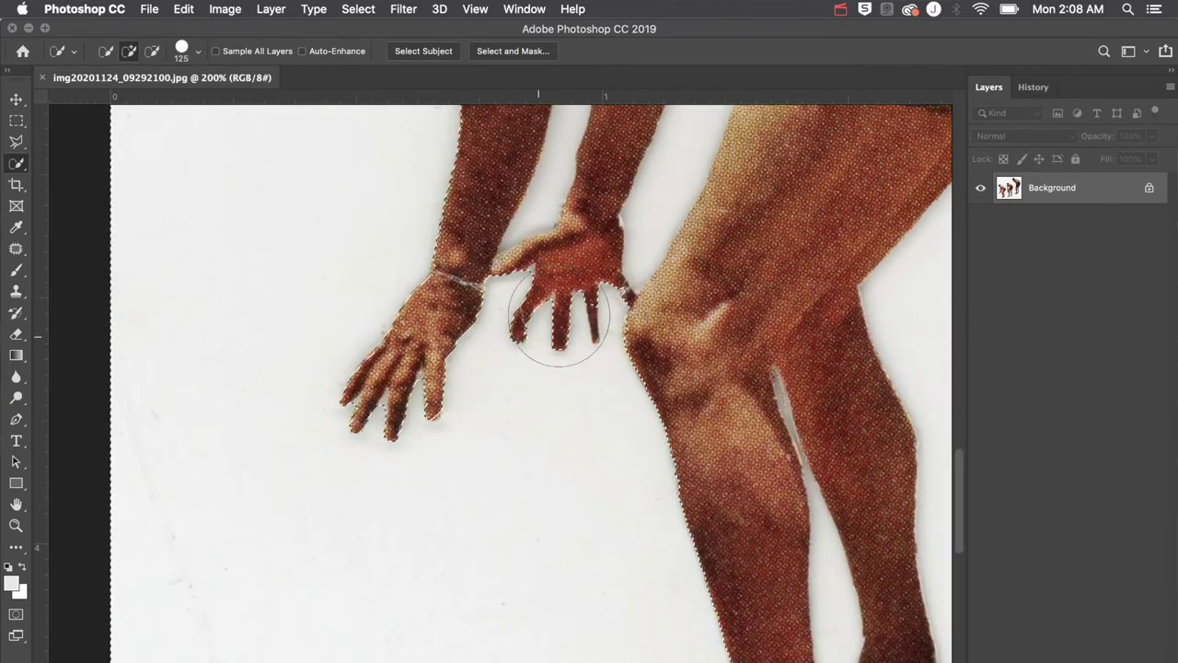
{"action": "scroll", "coordinate": [513, 411], "scroll_direction": "right", "scroll_amount": 3}
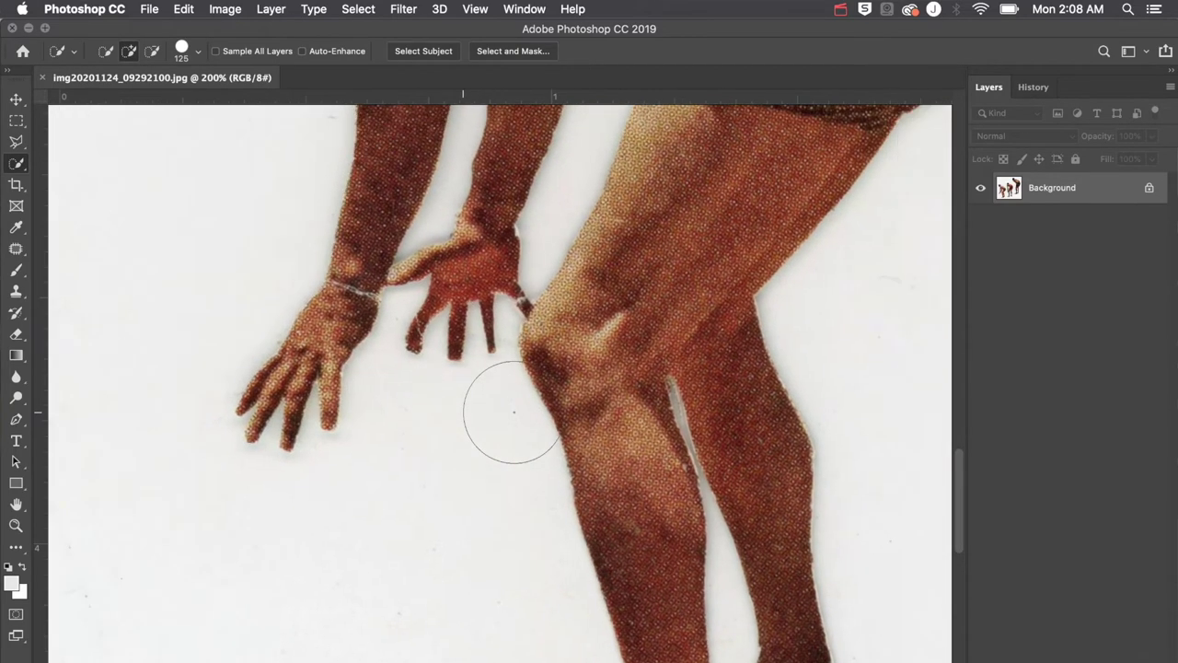
{"action": "scroll", "coordinate": [512, 411], "scroll_direction": "right", "scroll_amount": 10}
{"action": "scroll", "coordinate": [513, 411], "scroll_direction": "up", "scroll_amount": 2}
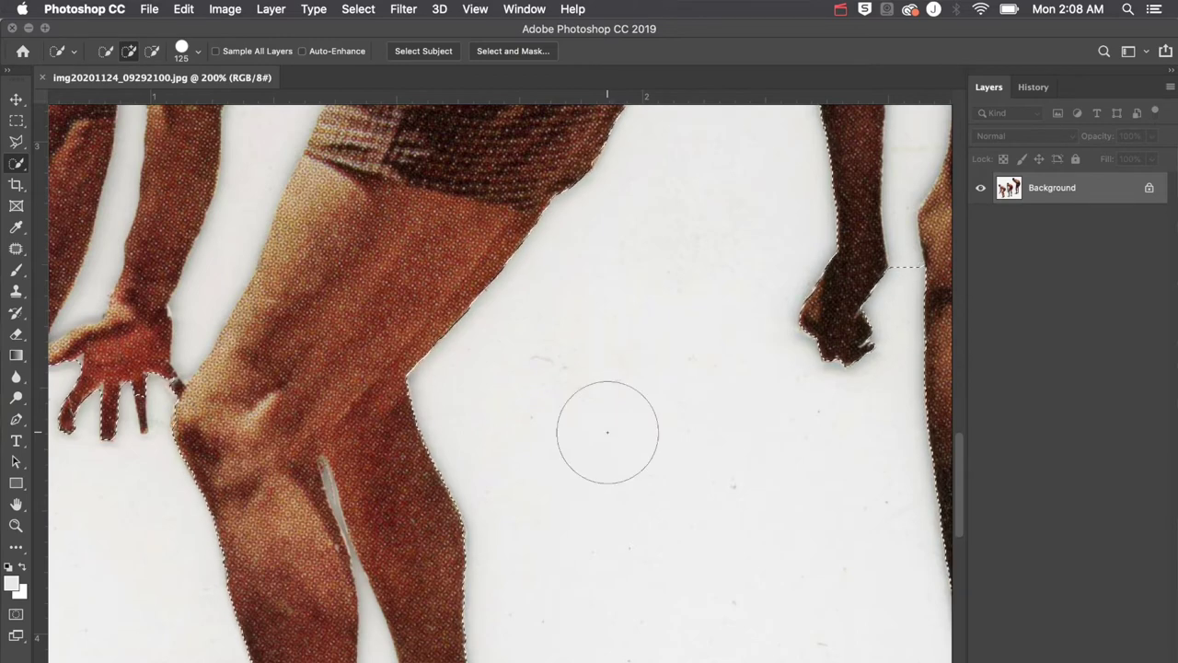
{"action": "scroll", "coordinate": [368, 391], "scroll_direction": "left", "scroll_amount": 2}
{"action": "scroll", "coordinate": [367, 391], "scroll_direction": "up", "scroll_amount": 1}
{"action": "key", "text": "ctrl+d"}
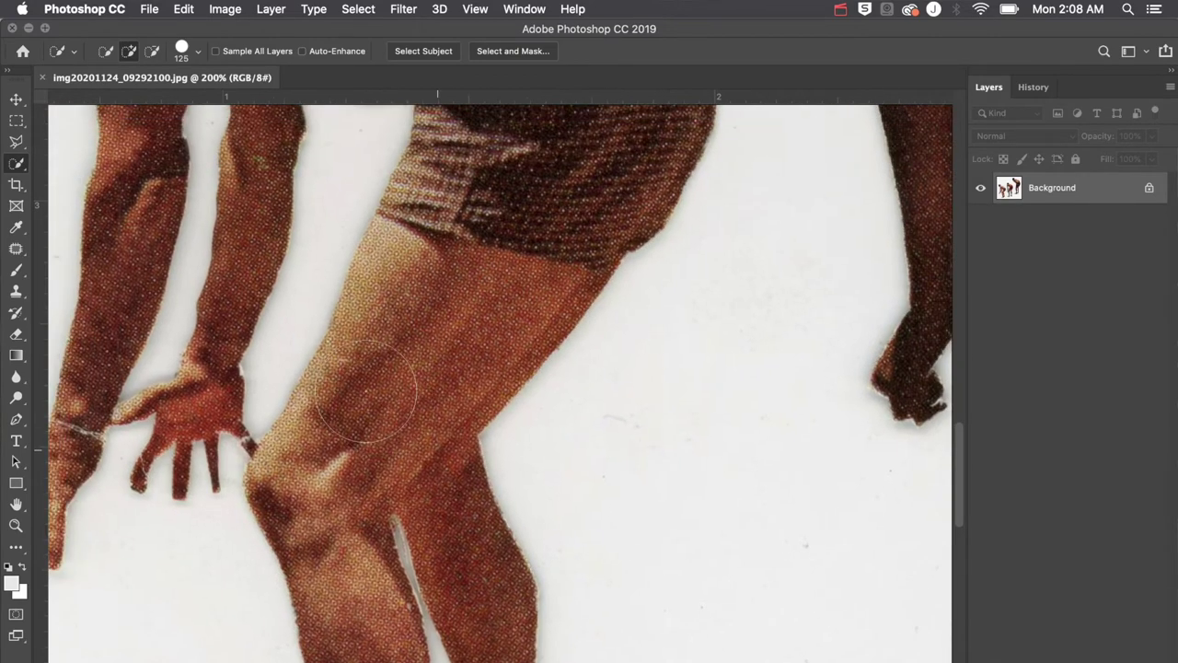
{"action": "scroll", "coordinate": [366, 390], "scroll_direction": "left", "scroll_amount": 1}
{"action": "scroll", "coordinate": [365, 391], "scroll_direction": "up", "scroll_amount": 1}
{"action": "key", "text": "bracketleft"}
{"action": "key", "text": "bracketleft"}
{"action": "key", "text": "bracketleft"}
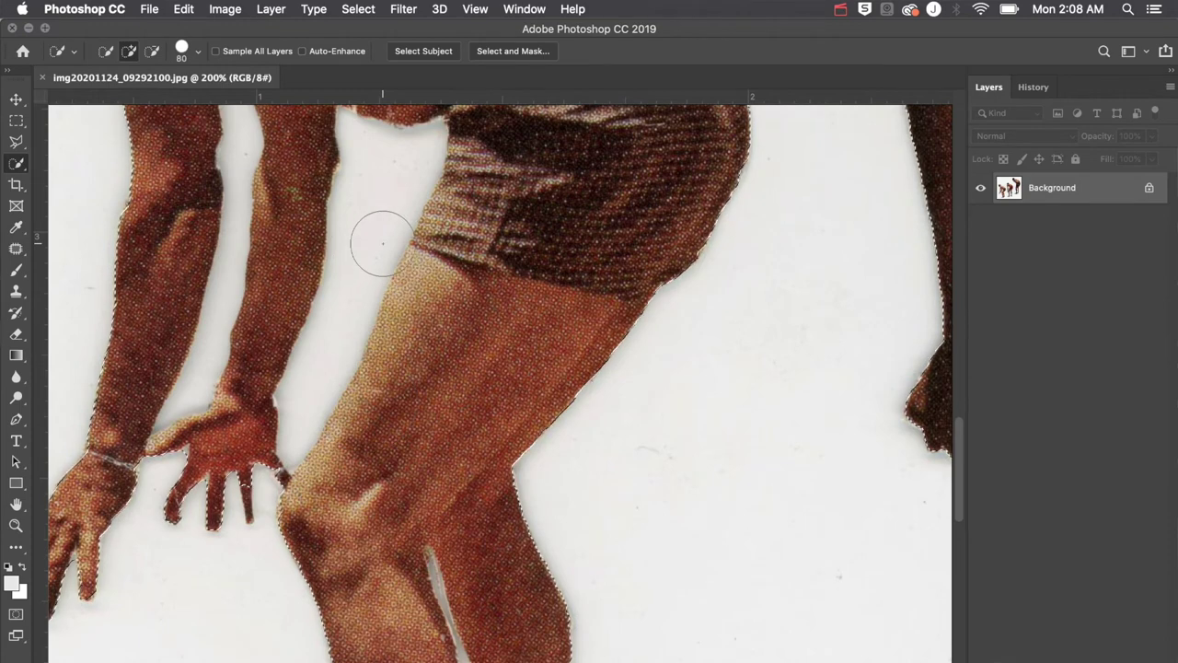
{"action": "key", "text": "bracketleft"}
{"action": "left_click", "coordinate": [362, 276]}
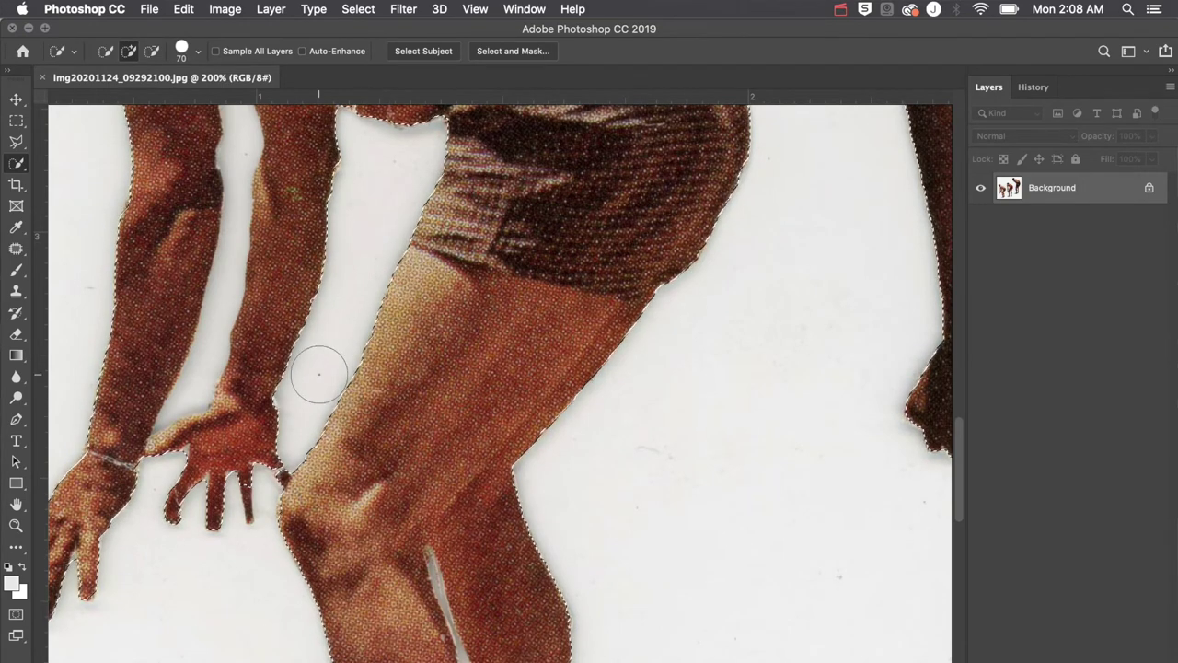
Zoom in on the hand, shrink the brush to 10, and subtract the gap between the middle fingers
{"action": "scroll", "coordinate": [246, 387], "scroll_direction": "left", "scroll_amount": 2}
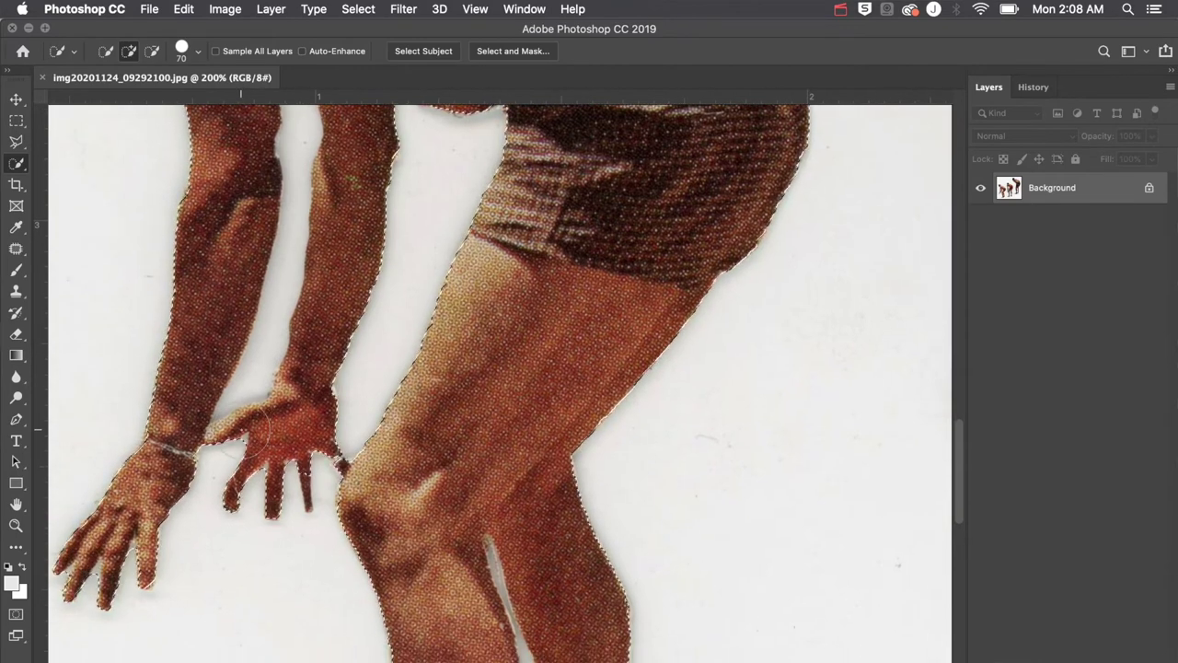
{"action": "key", "text": "super+equal"}
{"action": "key", "text": "super+equal"}
{"action": "scroll", "coordinate": [253, 405], "scroll_direction": "down", "scroll_amount": 3}
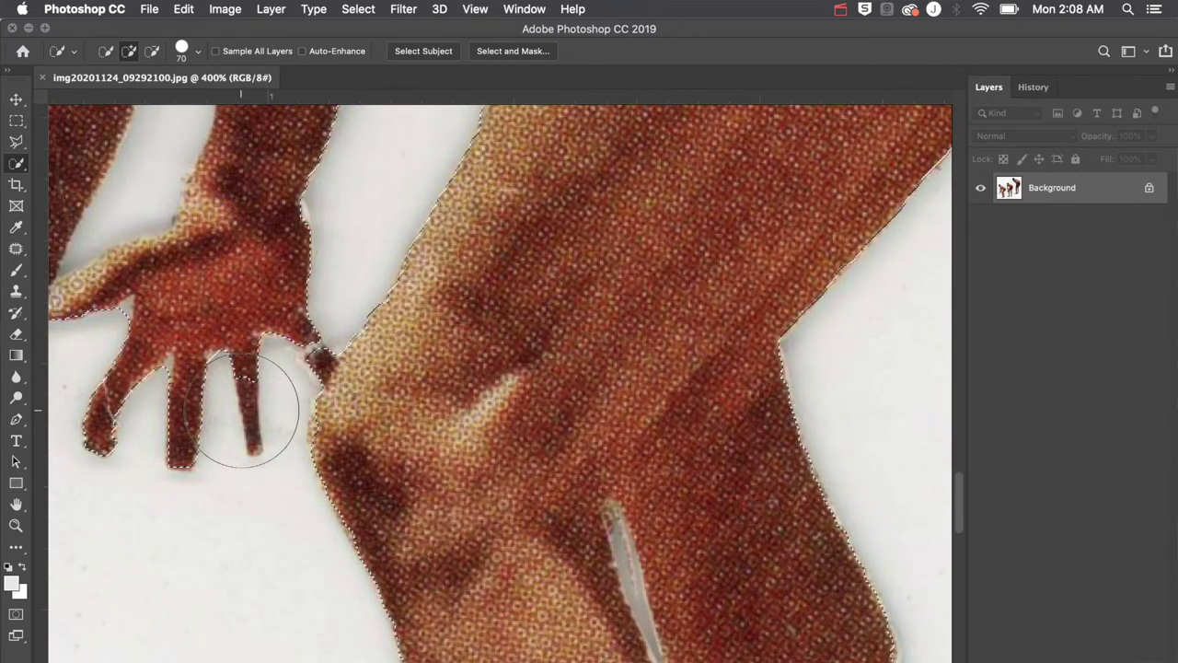
{"action": "key", "text": "bracketleft"}
{"action": "key", "text": "bracketleft"}
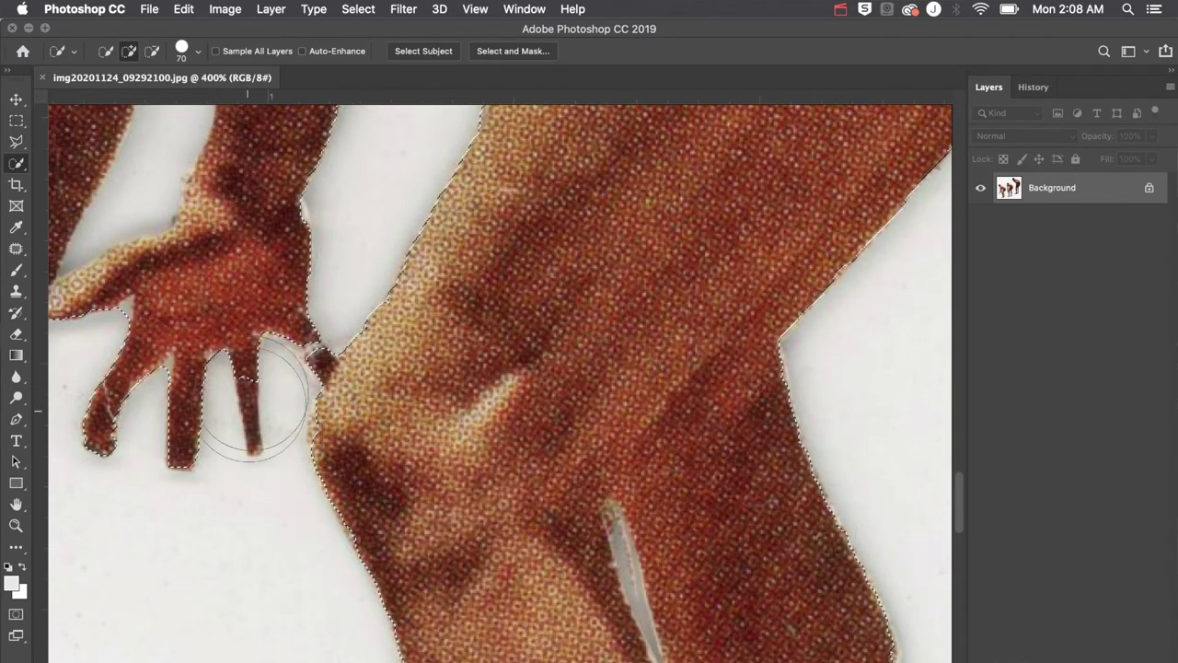
{"action": "key", "text": "bracketleft"}
{"action": "key", "text": "bracketleft"}
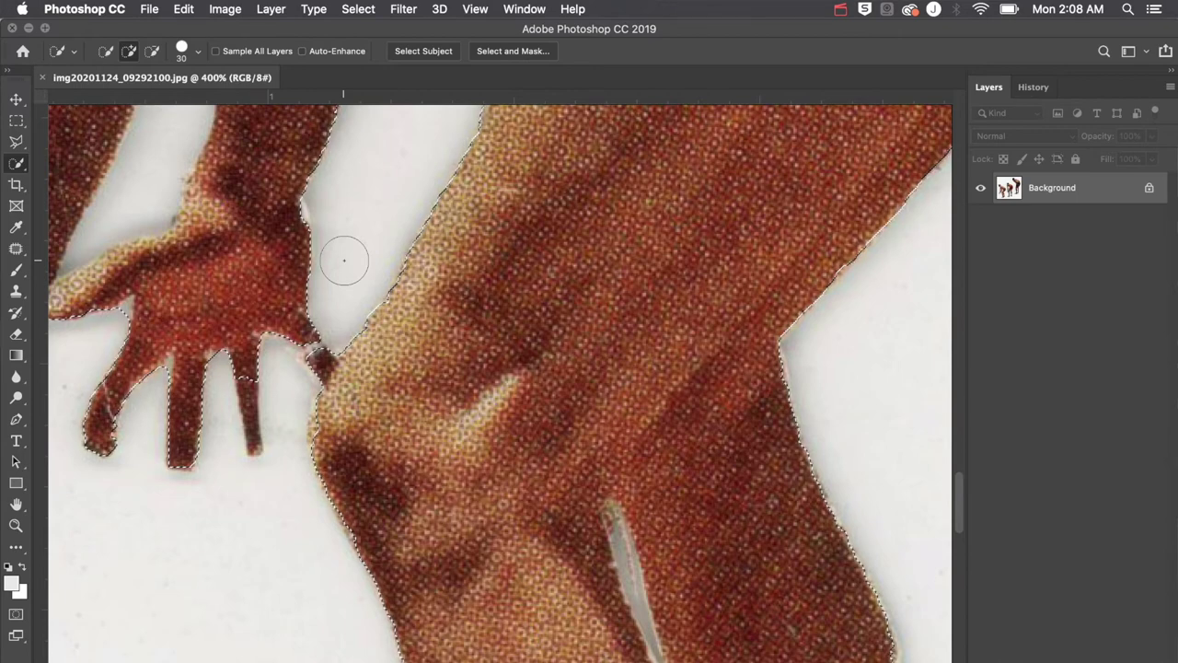
{"action": "key", "text": "alt"}
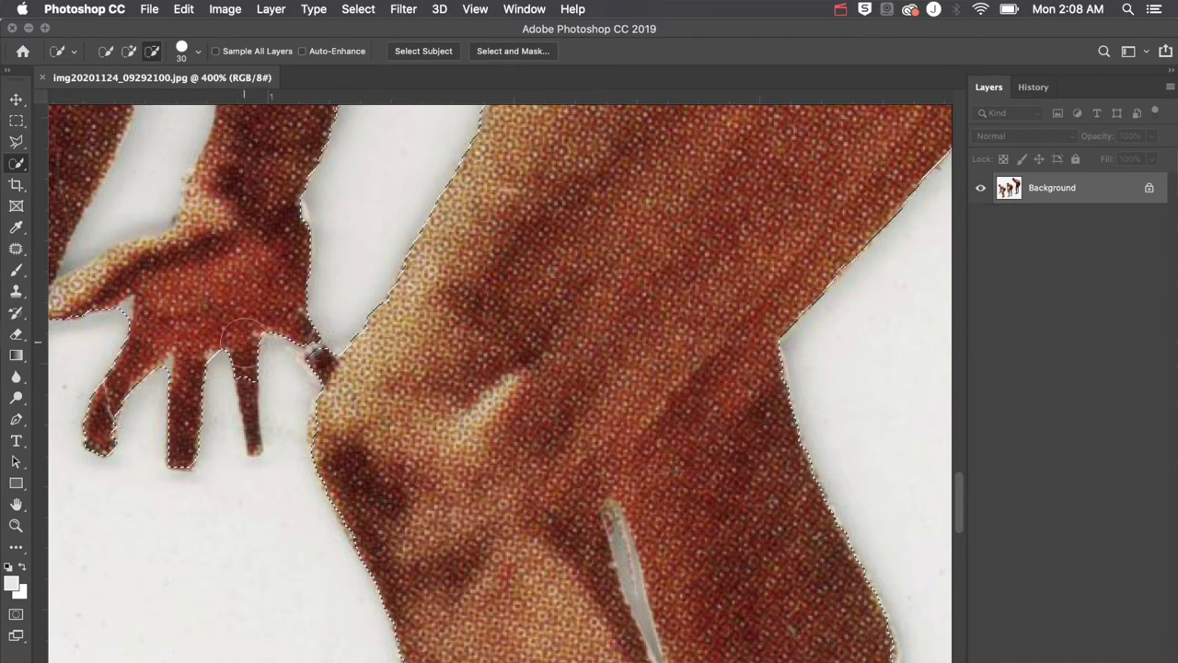
{"action": "key", "text": "bracketleft"}
{"action": "key", "text": "bracketleft"}
{"action": "mouse_move", "coordinate": [242, 348]}
{"action": "left_mouse_down"}
{"action": "mouse_move", "coordinate": [244, 368]}
{"action": "mouse_move", "coordinate": [244, 343]}
{"action": "left_mouse_up"}
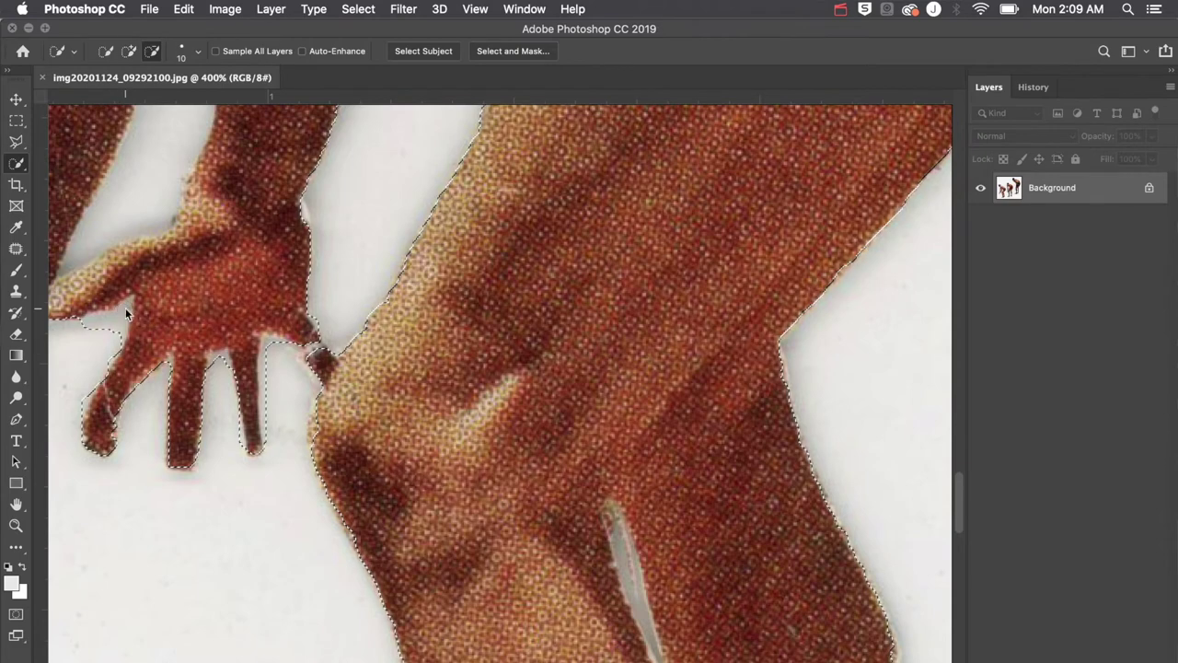
Add the palm and fingers back and trim the edge around the thumb web
{"action": "key", "text": "alt"}
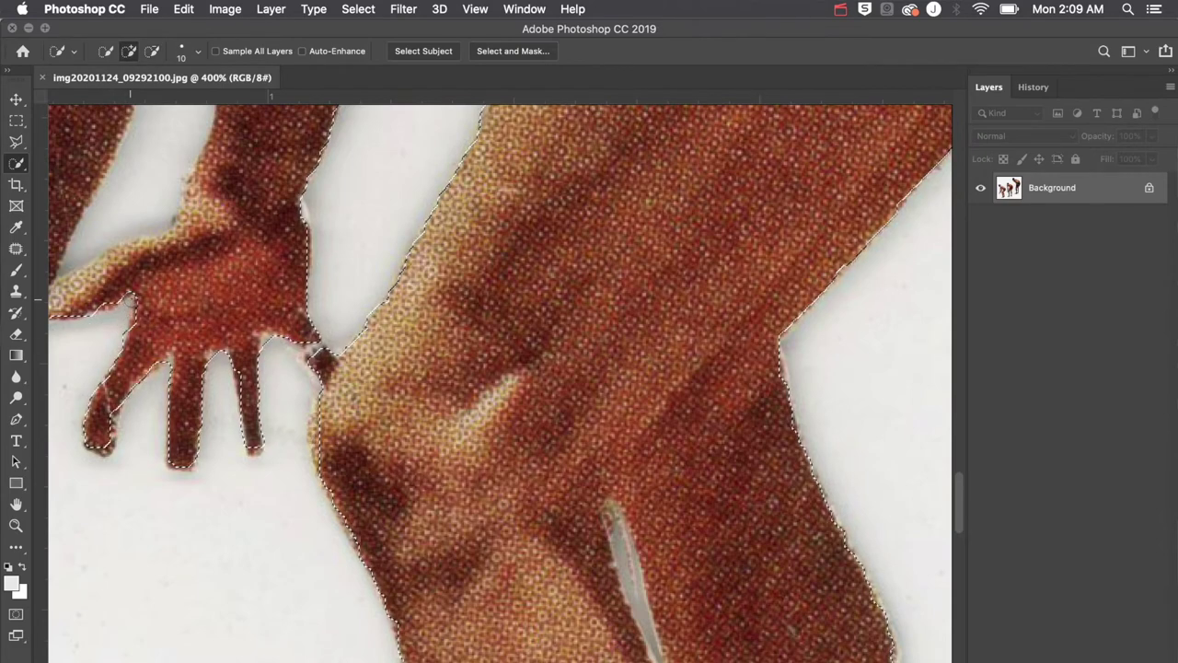
{"action": "left_click_drag", "start_coordinate": [147, 304], "coordinate": [275, 346]}
{"action": "left_click", "coordinate": [315, 352], "text": "alt"}
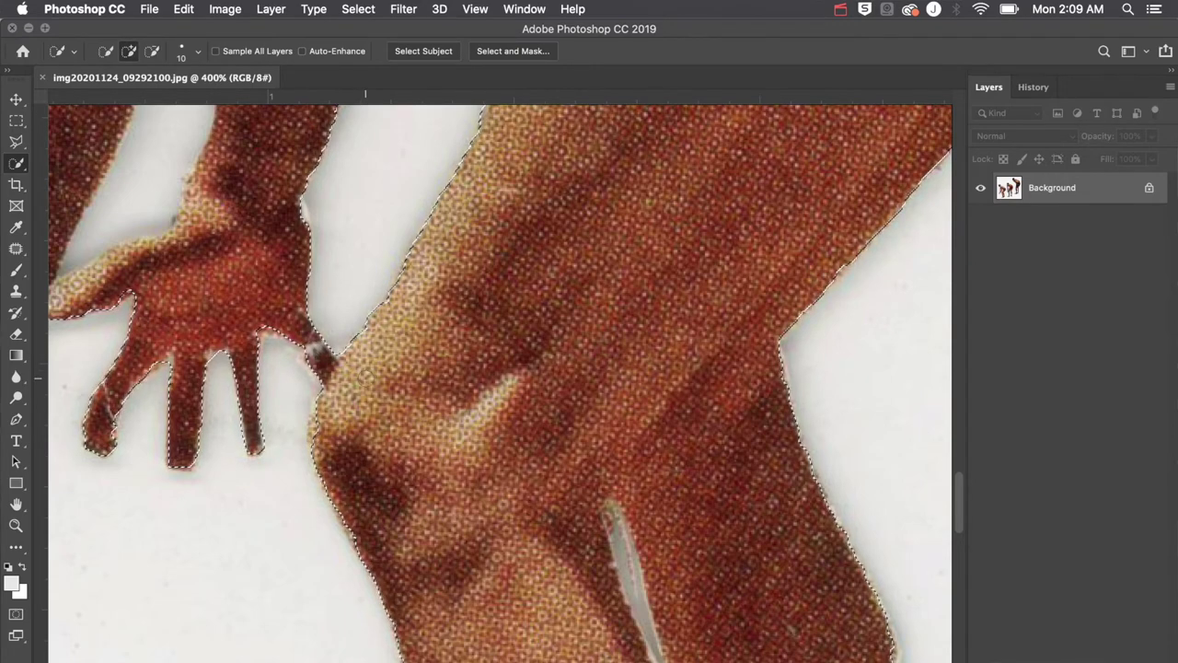
{"action": "scroll", "coordinate": [497, 382], "scroll_direction": "up", "scroll_amount": 3}
{"action": "left_click_drag", "start_coordinate": [235, 355], "coordinate": [272, 313]}
{"action": "left_click", "coordinate": [281, 293], "text": "alt"}
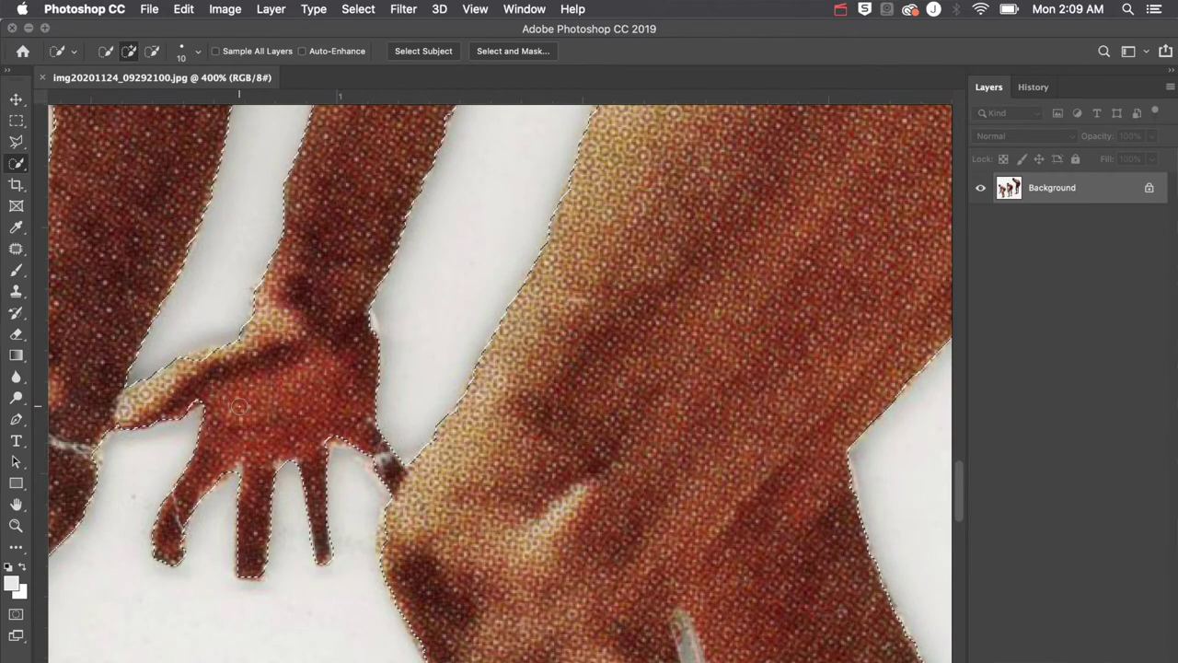
Zoom out, deselect with Cmd+D, and open Select > Color Range
{"action": "scroll", "coordinate": [242, 412], "scroll_direction": "down", "scroll_amount": 5}
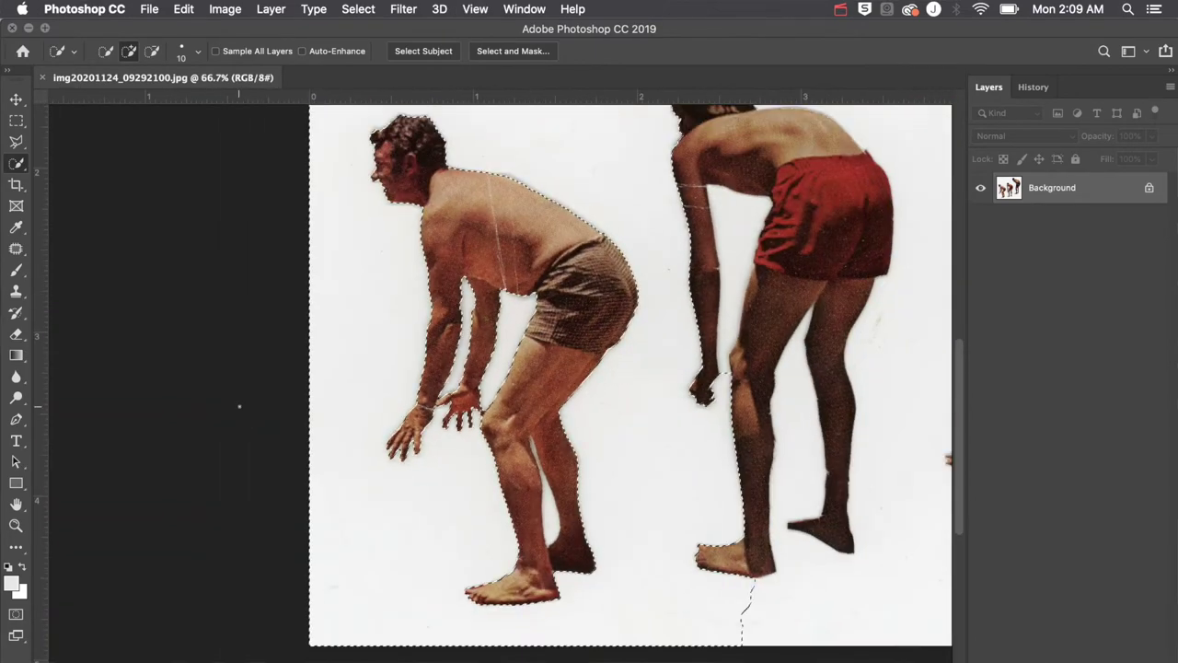
{"action": "scroll", "coordinate": [239, 406], "scroll_direction": "up", "scroll_amount": 3}
{"action": "scroll", "coordinate": [239, 406], "scroll_direction": "right", "scroll_amount": 2}
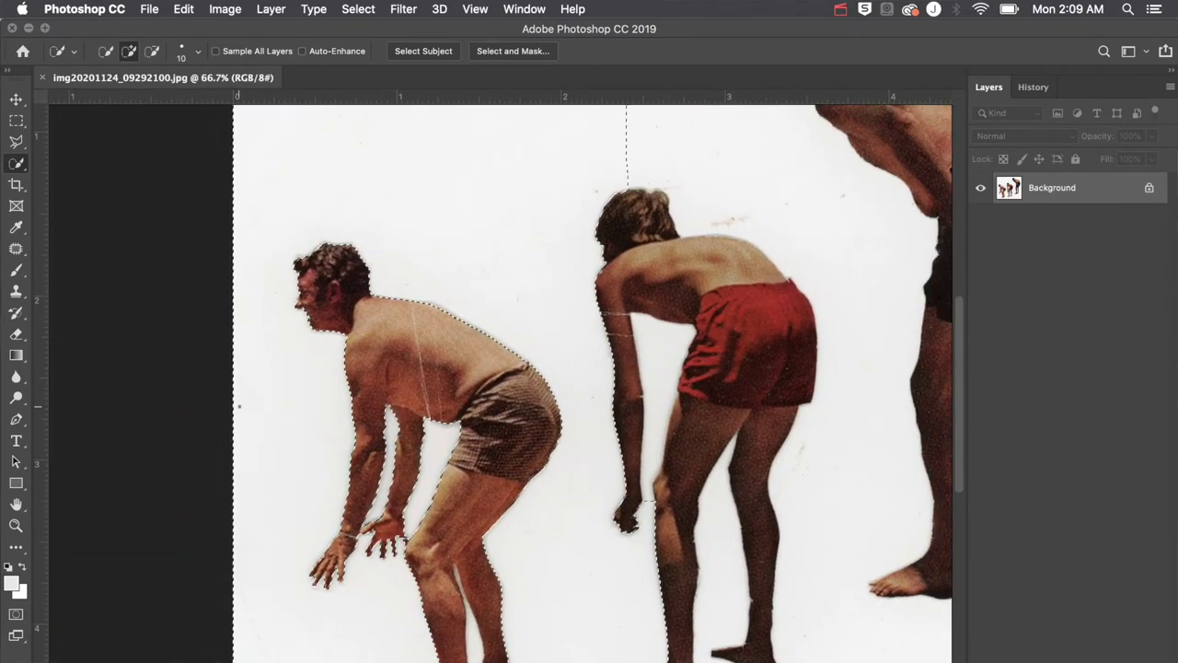
{"action": "scroll", "coordinate": [239, 406], "scroll_direction": "up", "scroll_amount": 2}
{"action": "scroll", "coordinate": [239, 406], "scroll_direction": "right", "scroll_amount": 2}
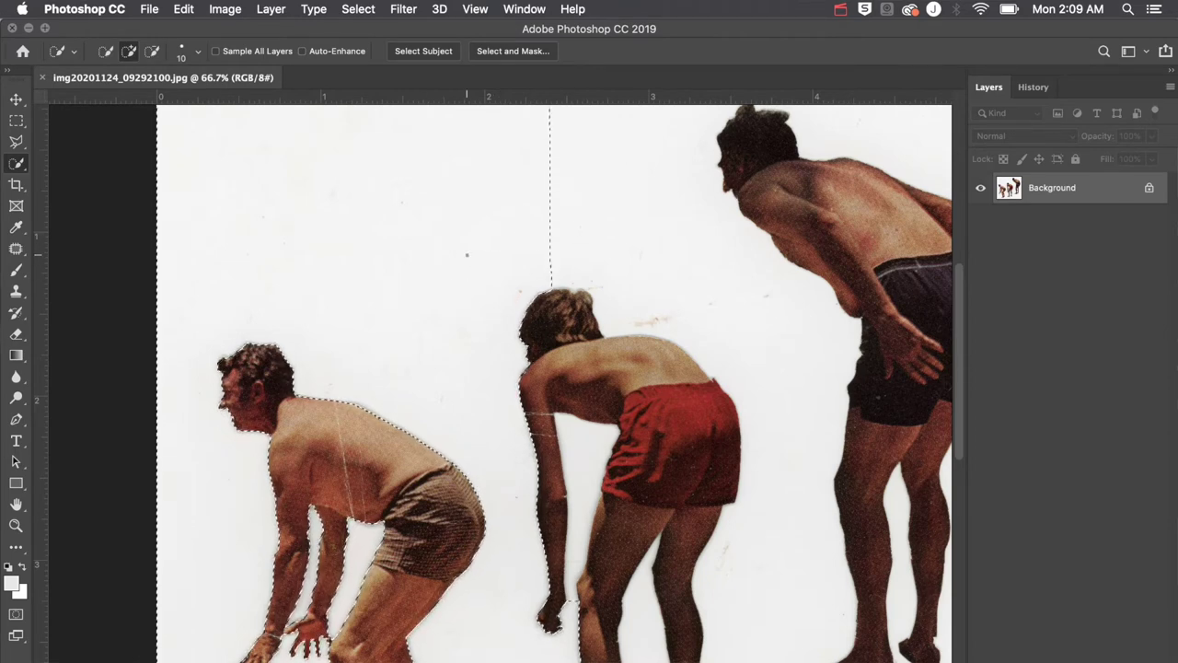
{"action": "key", "text": "super+d"}
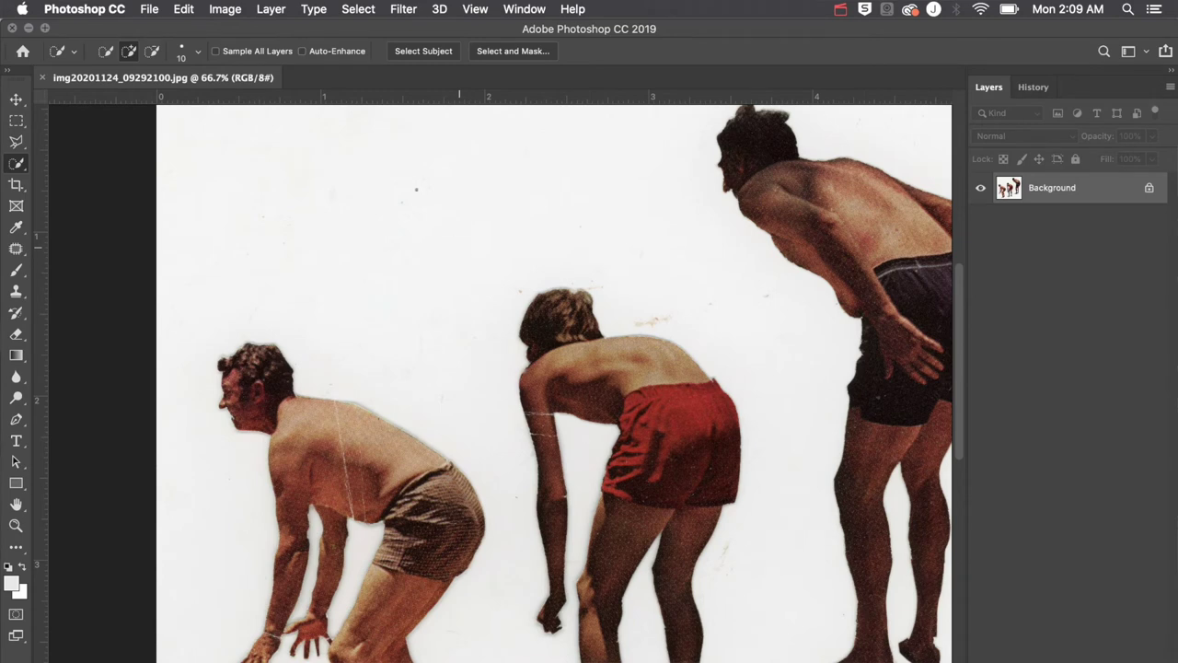
{"action": "left_click", "coordinate": [357, 9]}
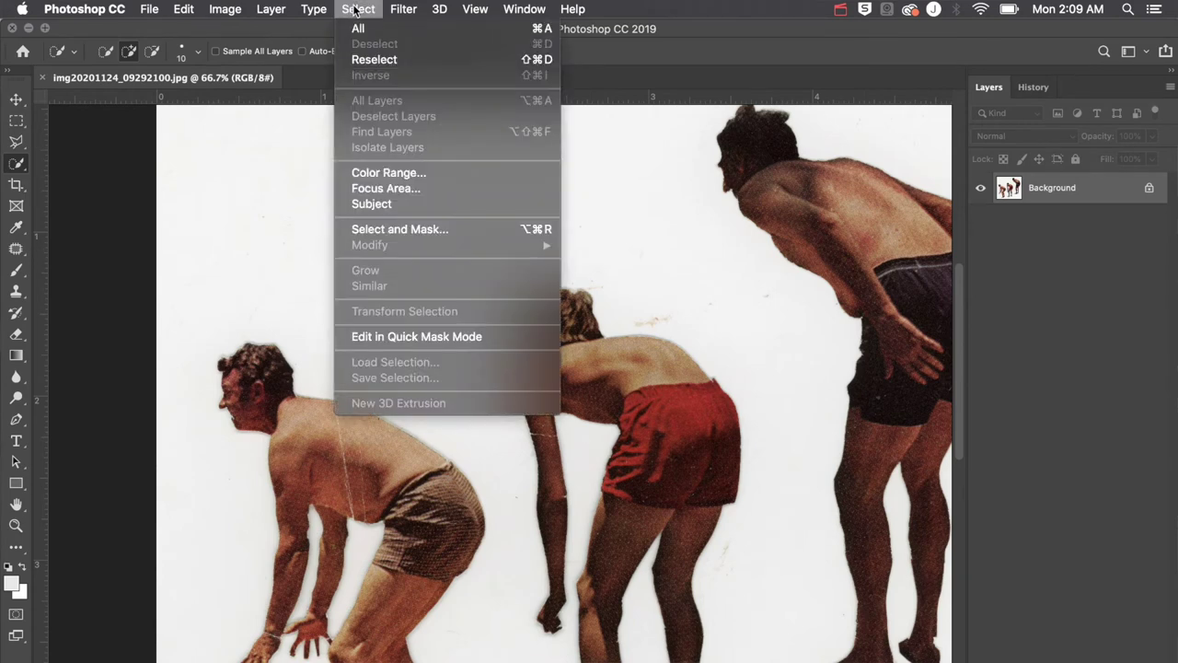
{"action": "left_click", "coordinate": [386, 173]}
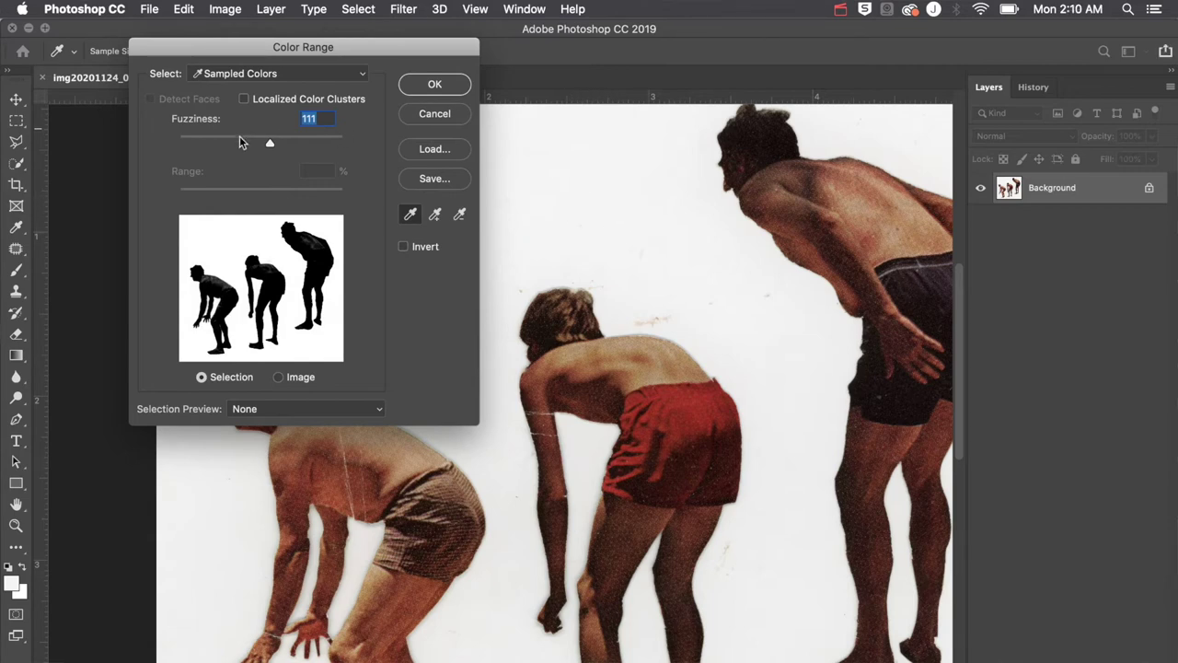
Sample the figures in Color Range at Fuzziness 89 and accept the selection
{"action": "left_click", "coordinate": [240, 141]}
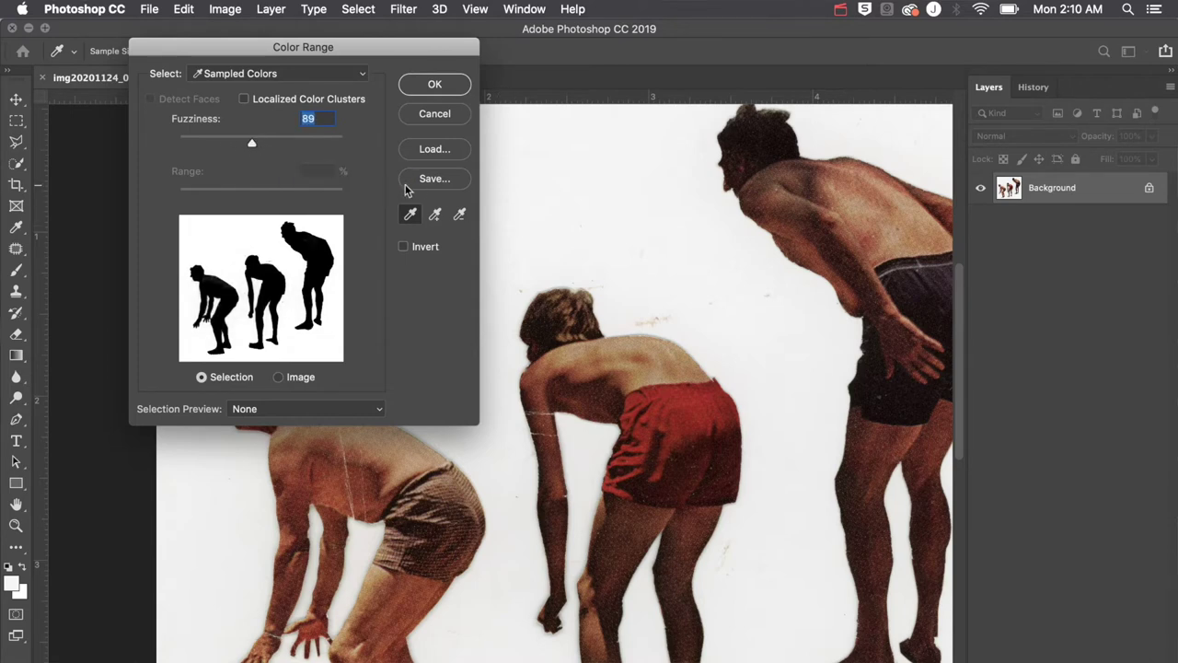
{"action": "left_click", "coordinate": [539, 365]}
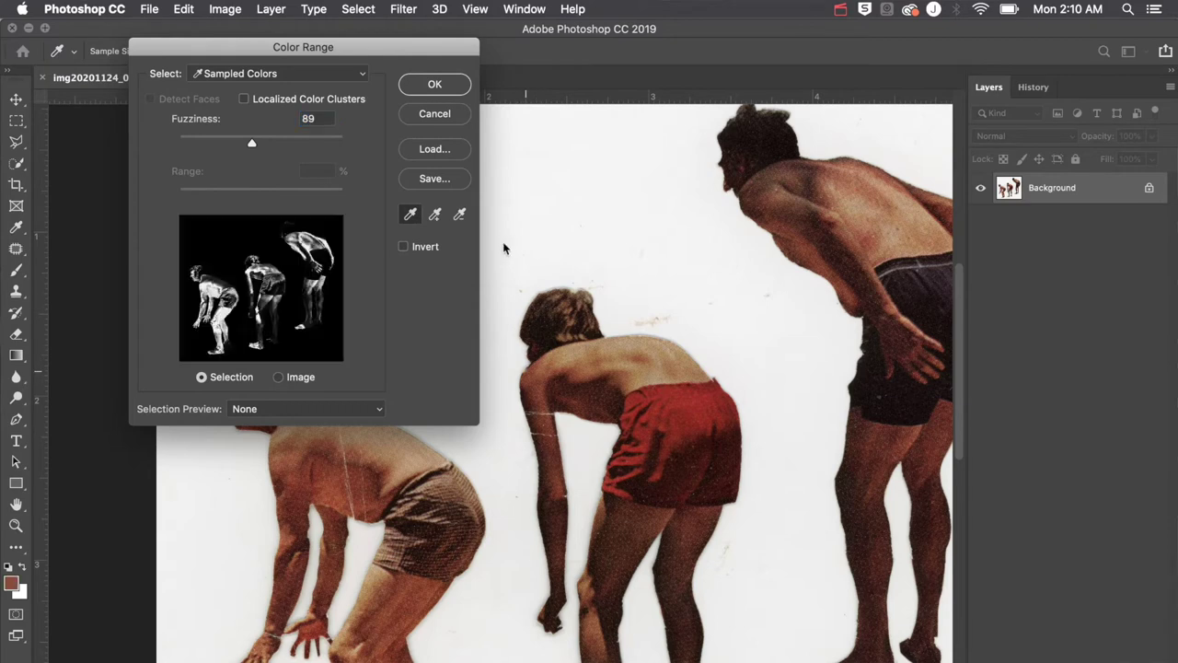
{"action": "left_click", "coordinate": [435, 84]}
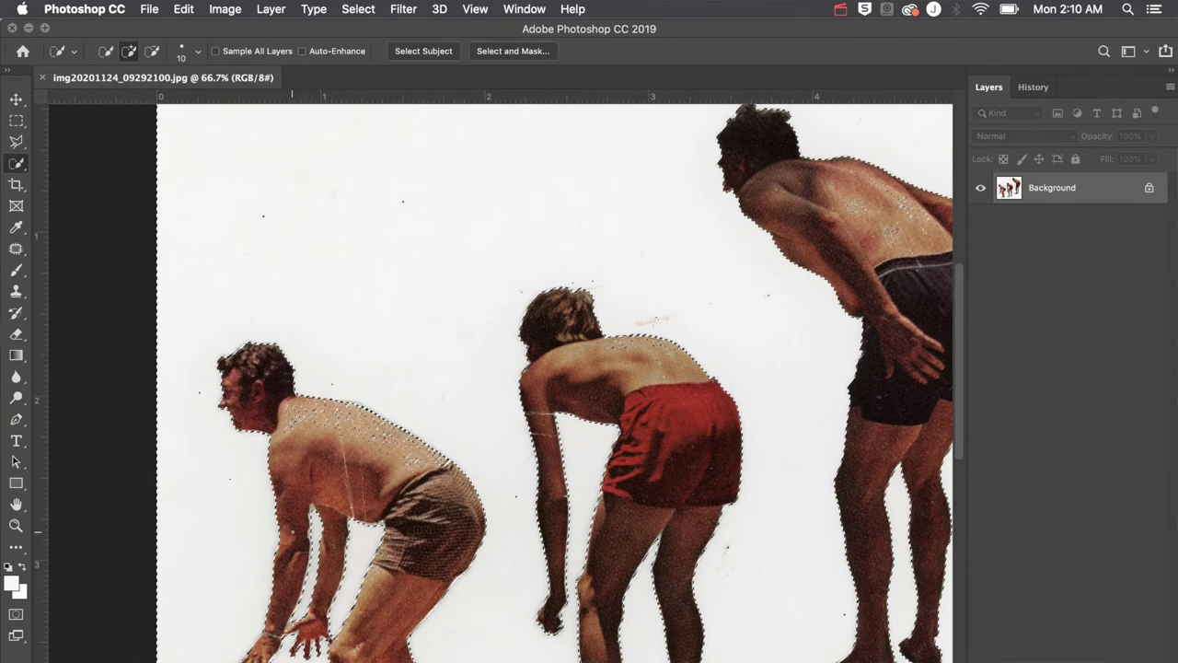
Inspect the selection at 200% around the arms, then deselect everything
{"action": "key", "text": "super+equal"}
{"action": "key", "text": "super+equal"}
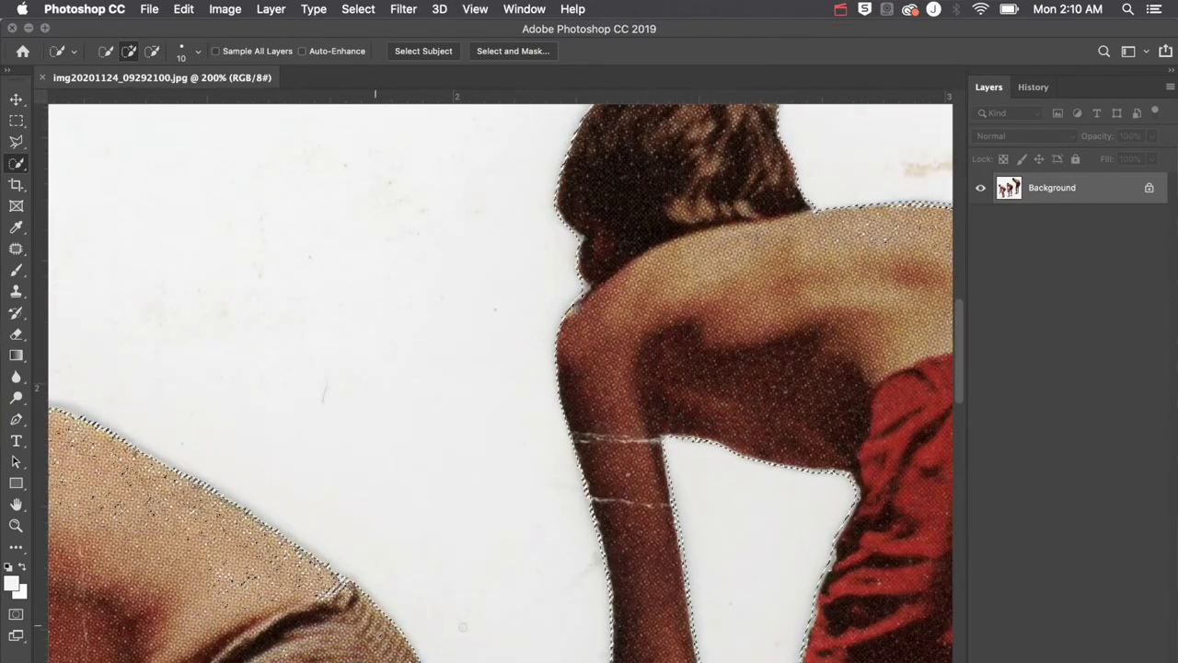
{"action": "scroll", "coordinate": [580, 523], "scroll_direction": "left", "scroll_amount": 8}
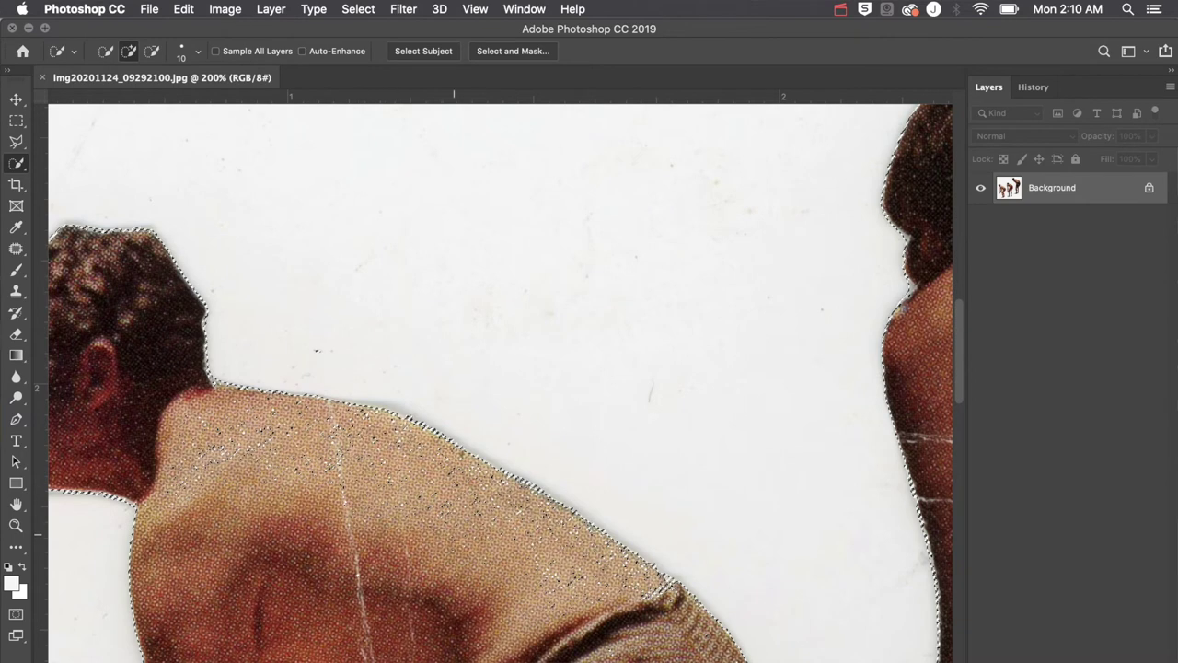
{"action": "scroll", "coordinate": [344, 369], "scroll_direction": "down", "scroll_amount": 10}
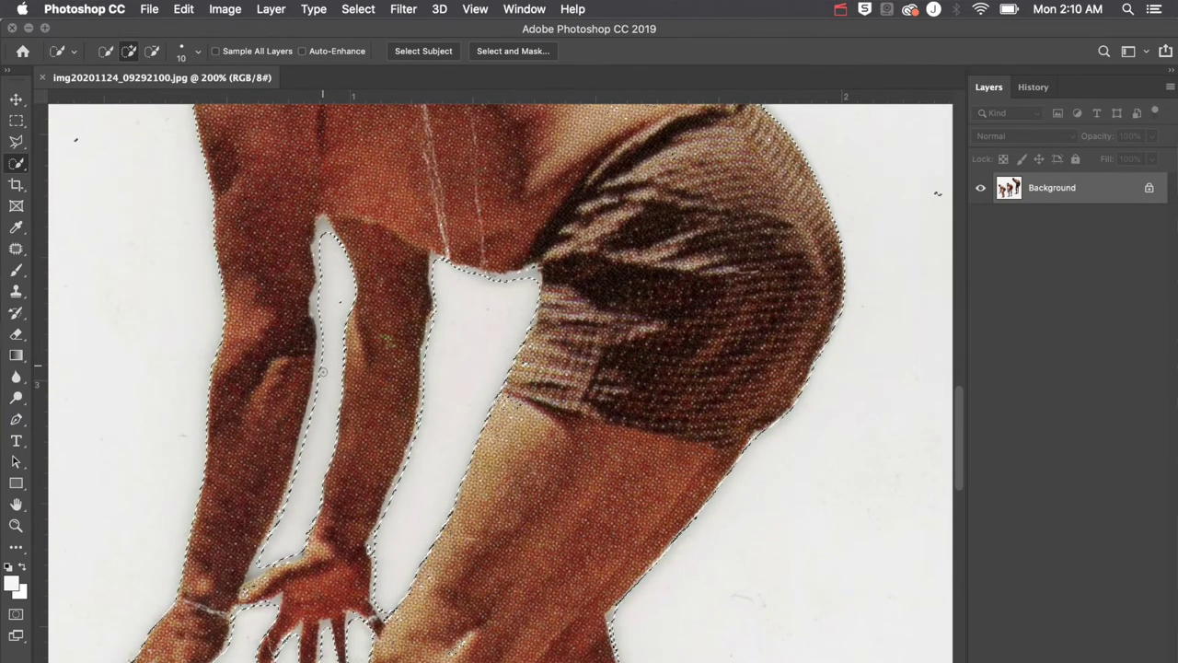
{"action": "left_click_drag", "start_coordinate": [323, 372], "coordinate": [313, 312]}
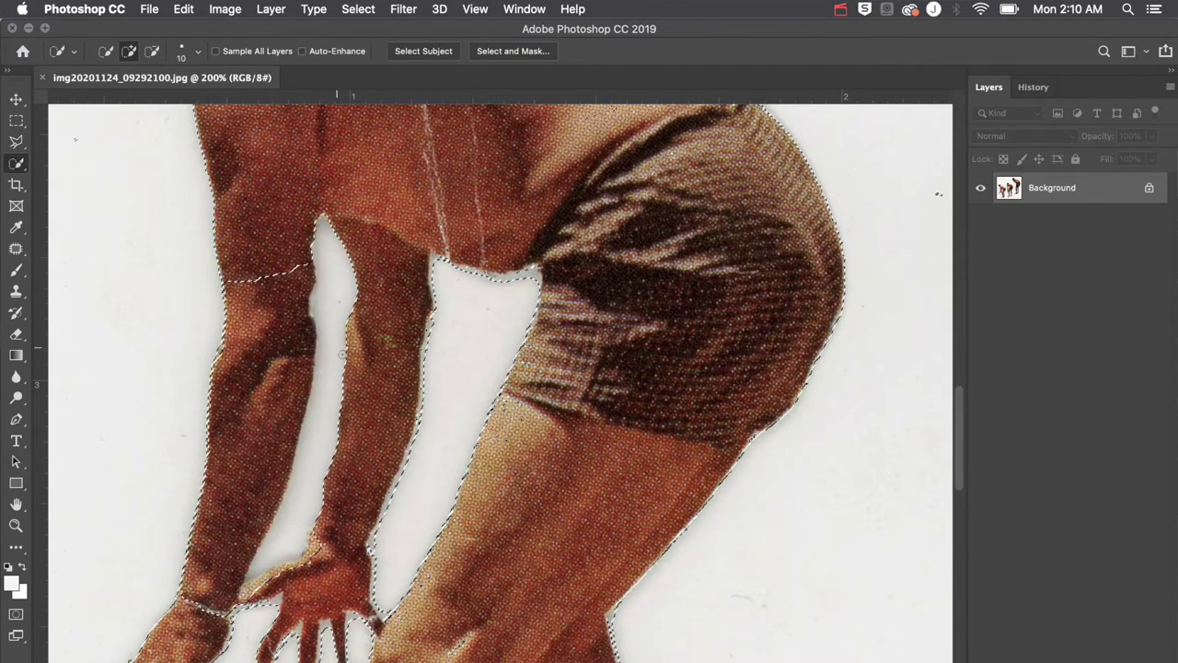
{"action": "key", "text": "super+d"}
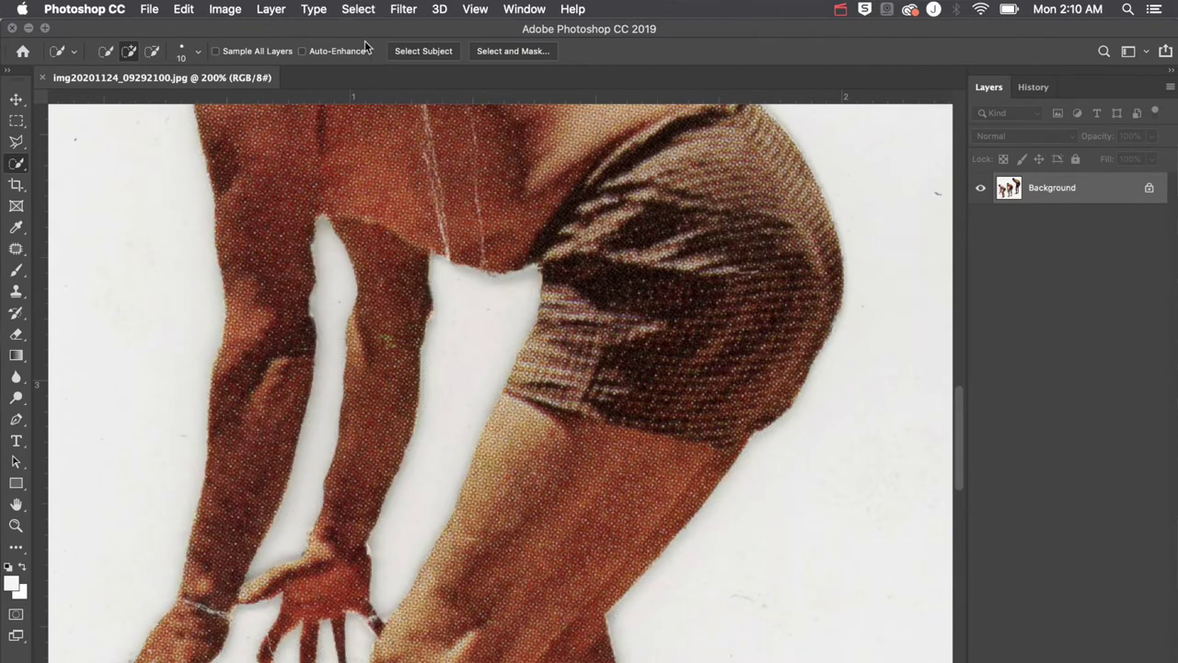
Reopen Color Range, sample the white background, and accept the selection at Fuzziness 120
{"action": "left_click", "coordinate": [359, 9]}
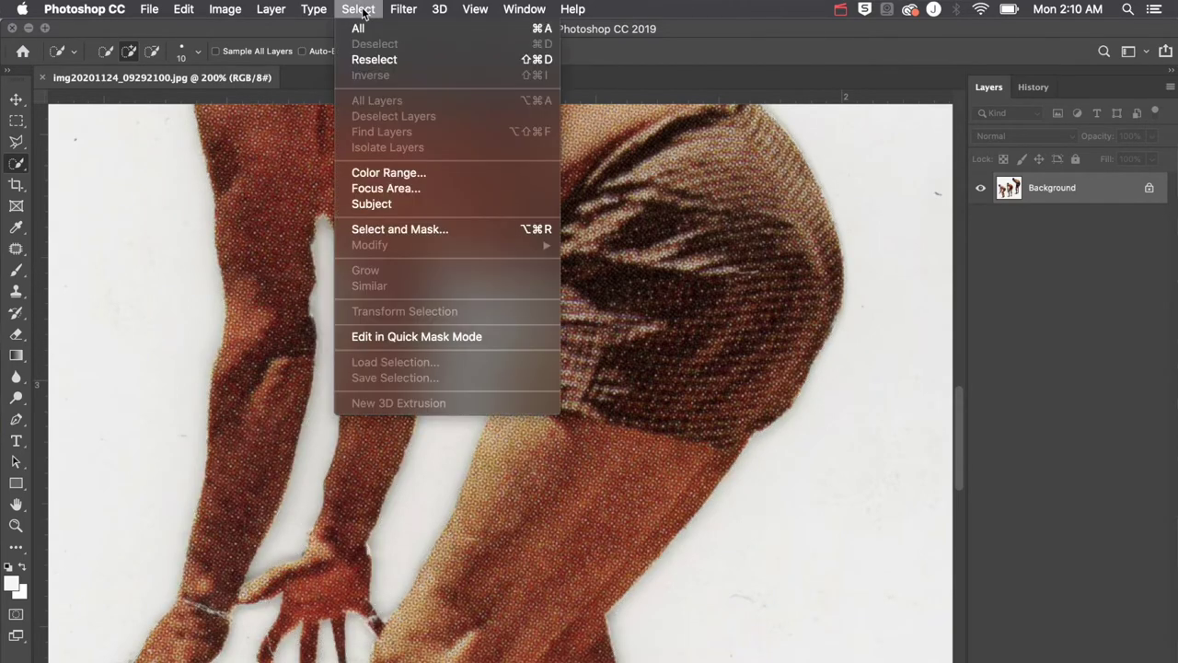
{"action": "left_click", "coordinate": [373, 170]}
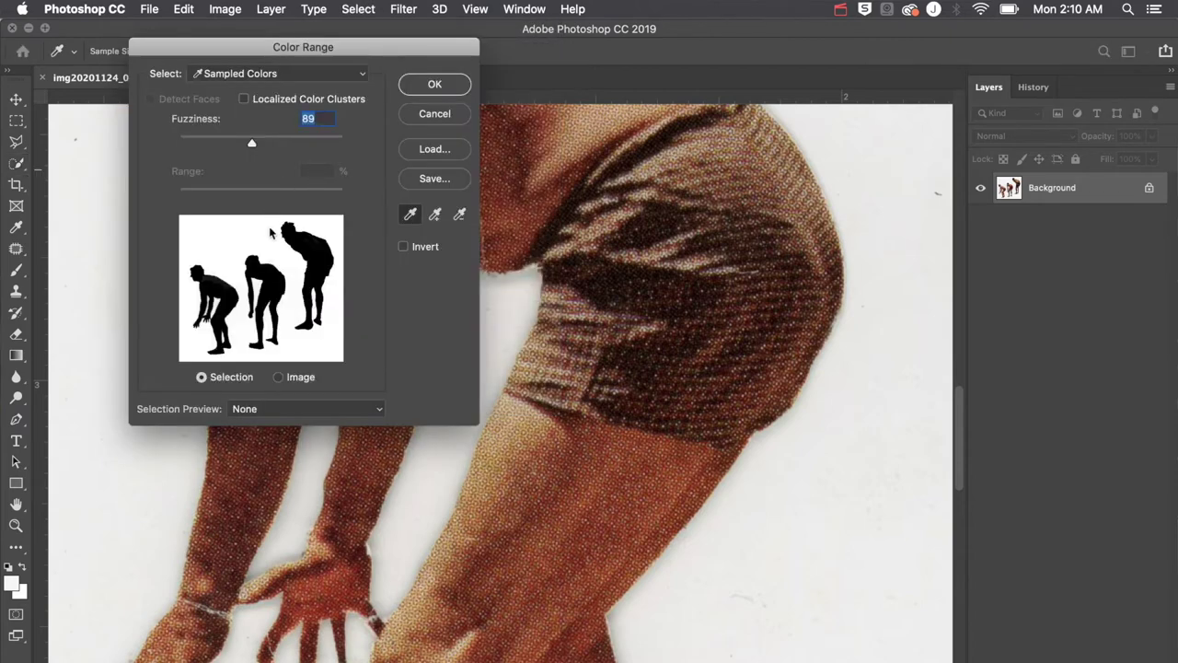
{"action": "left_click", "coordinate": [775, 467]}
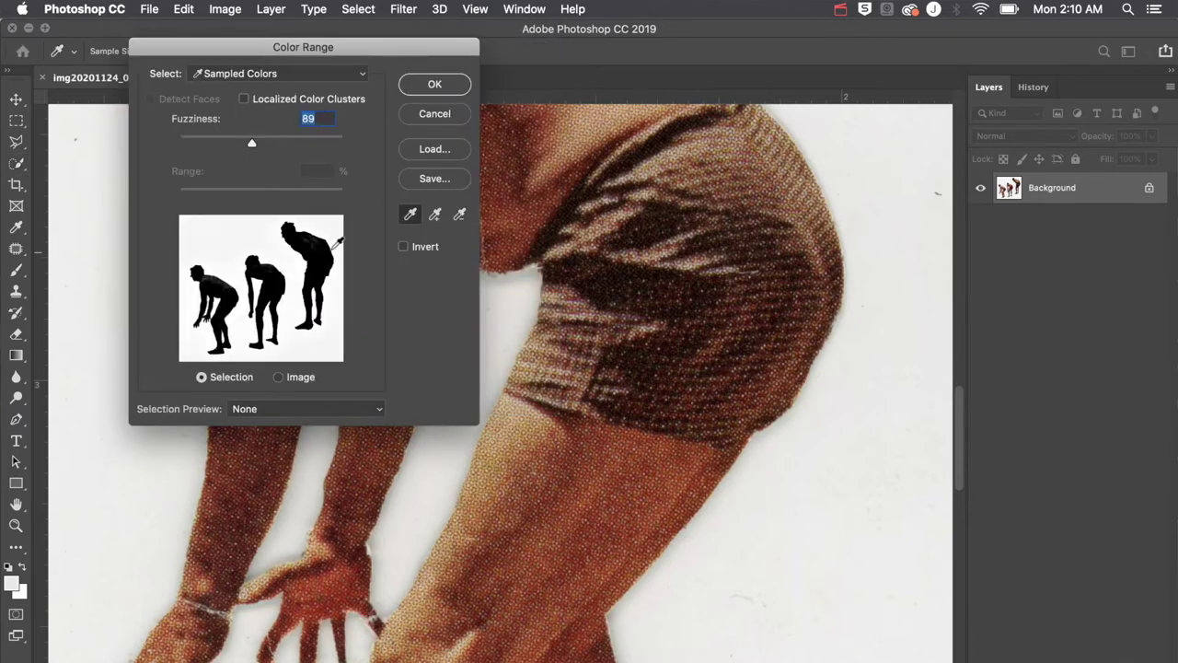
{"action": "left_click", "coordinate": [282, 137]}
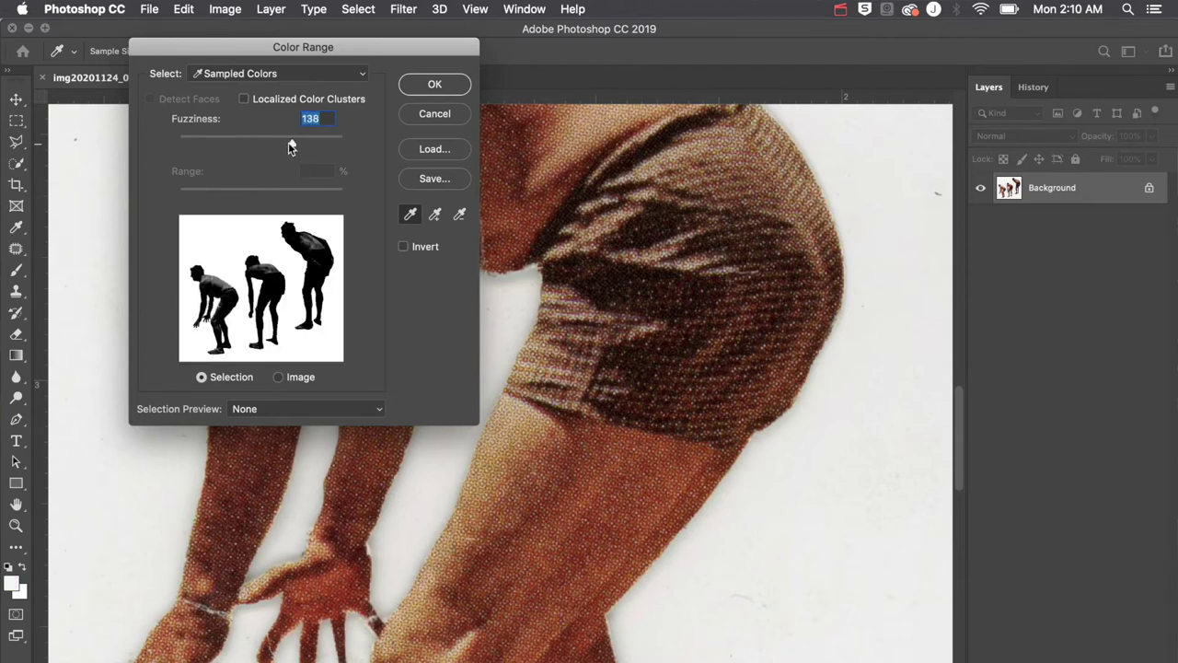
{"action": "left_click_drag", "start_coordinate": [261, 139], "coordinate": [254, 139]}
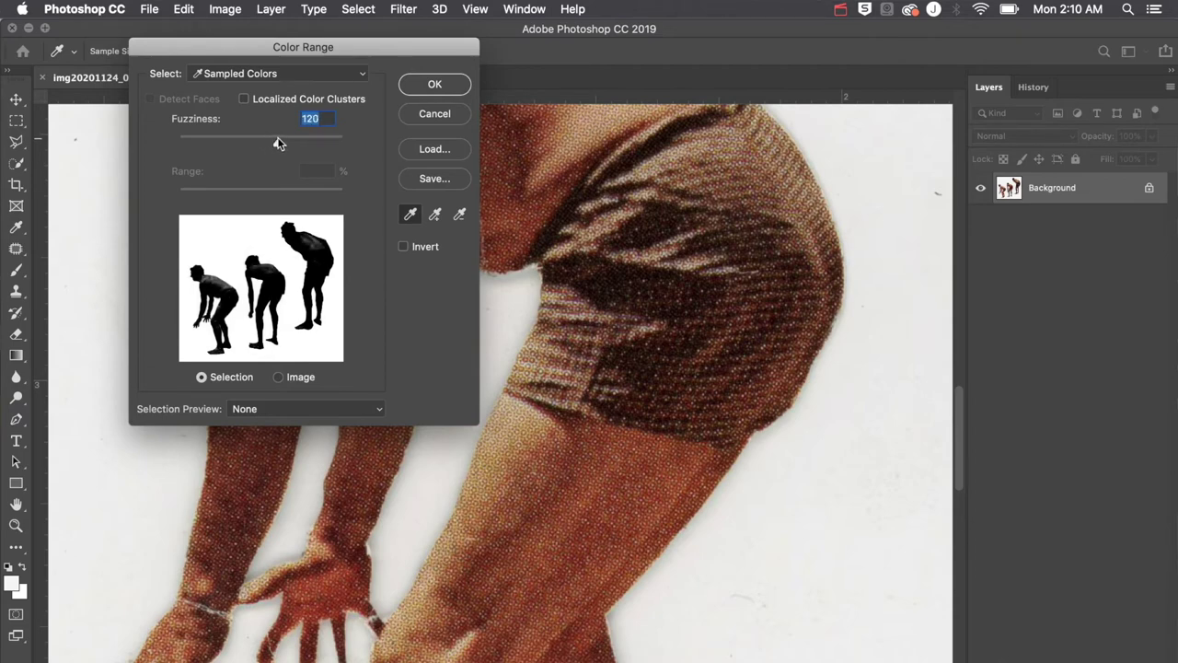
{"action": "left_click", "coordinate": [412, 86]}
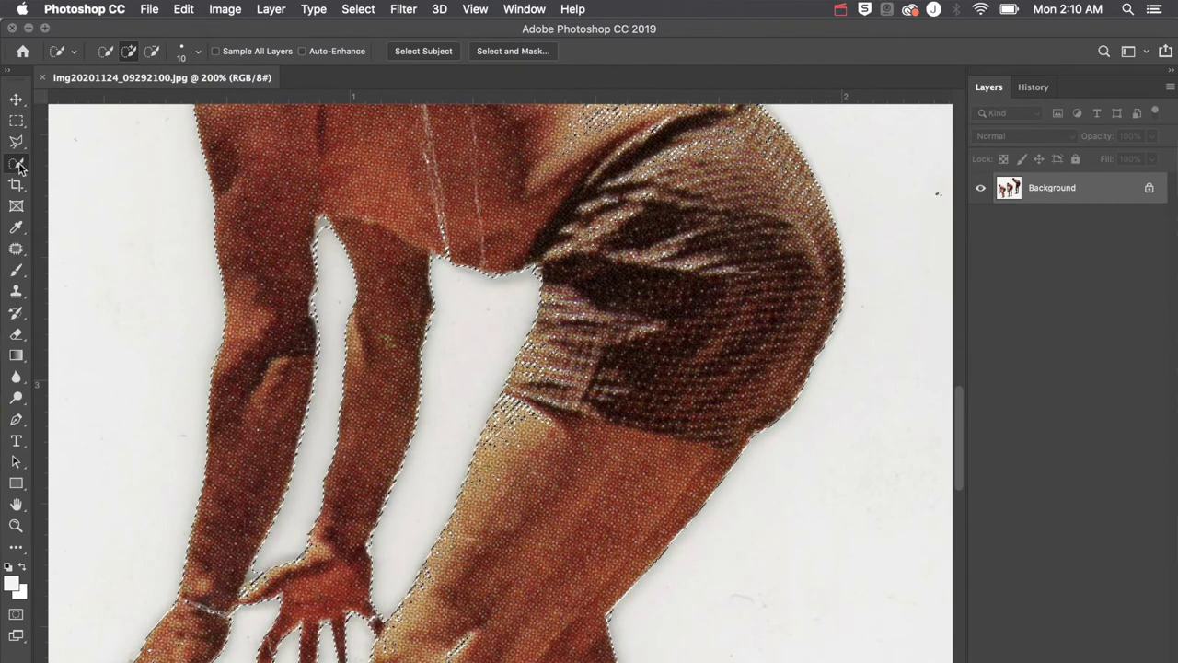
{"action": "left_click_drag", "start_coordinate": [16, 163], "coordinate": [69, 160]}
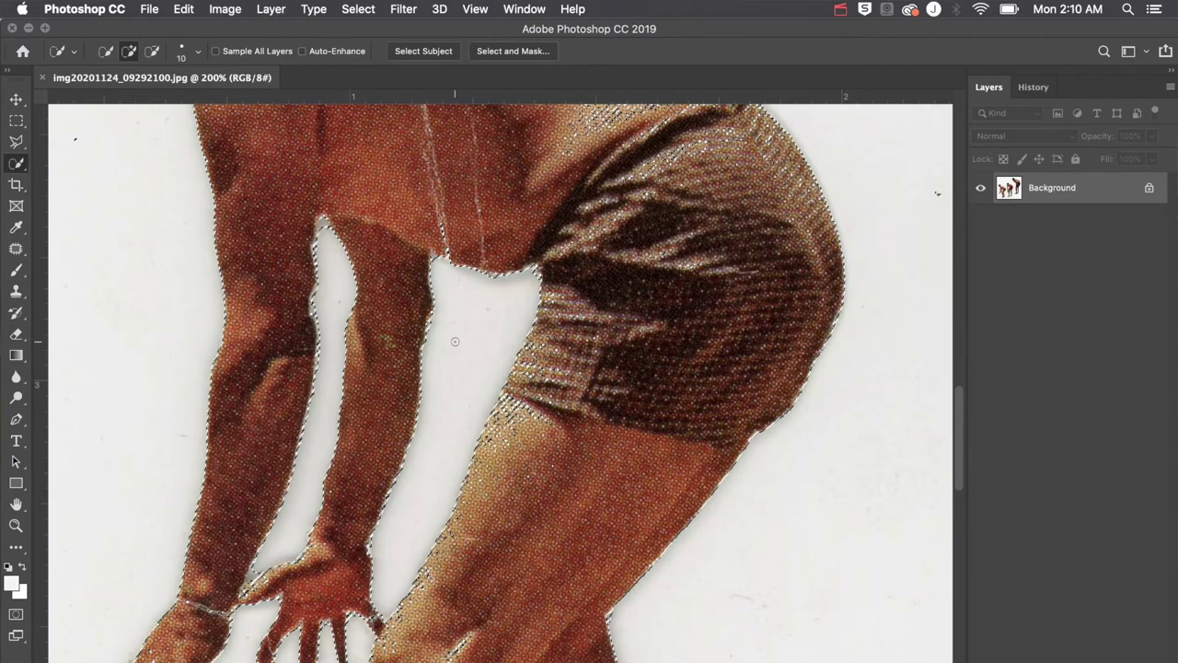
Touch up the selection at the upper thigh and clear the hatching along the man's back
{"action": "left_click", "coordinate": [507, 454]}
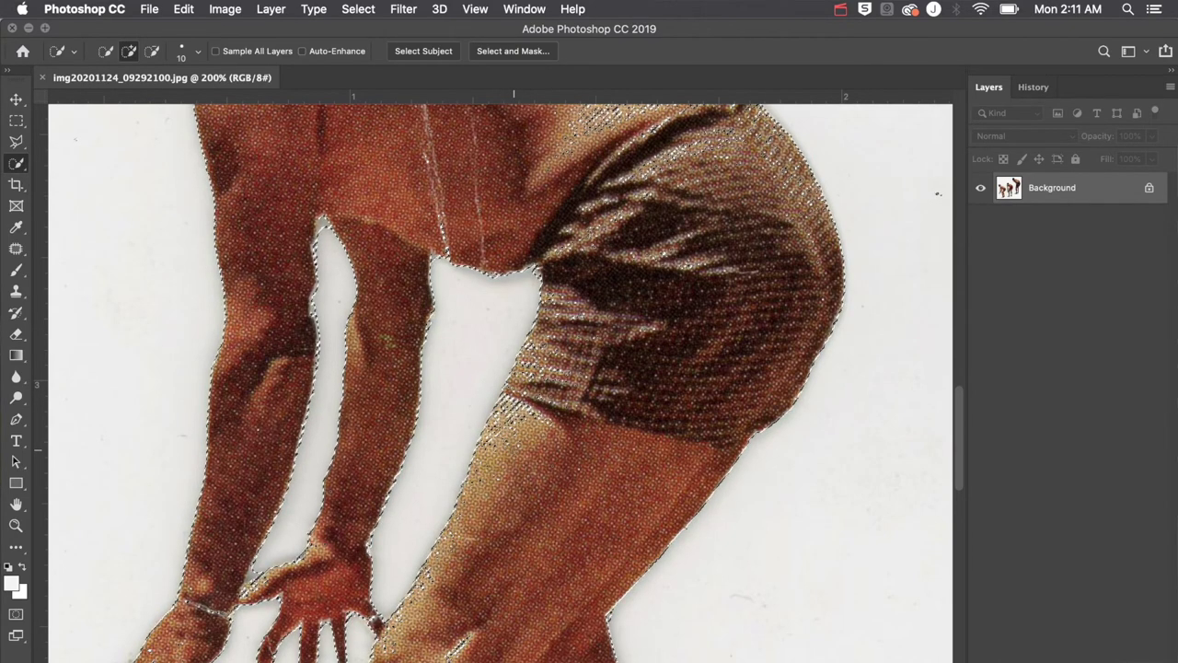
{"action": "left_click", "coordinate": [525, 426], "text": "alt"}
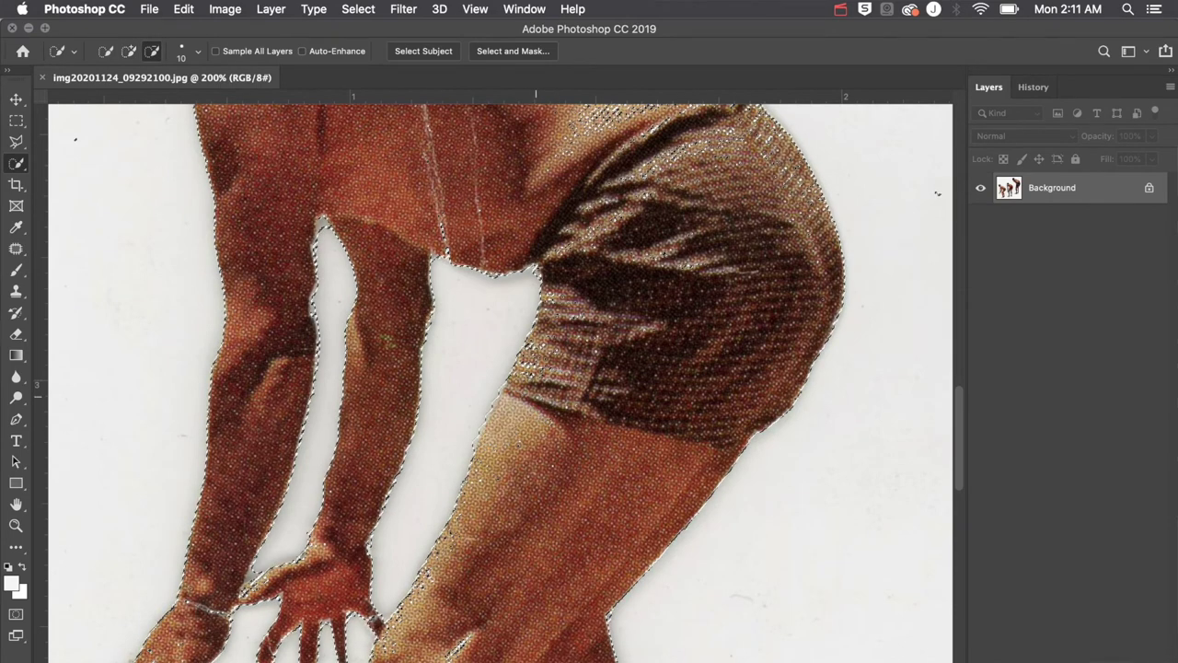
{"action": "key", "text": "bracketright"}
{"action": "key", "text": "bracketright"}
{"action": "key", "text": "bracketright"}
{"action": "key", "text": "bracketright"}
{"action": "key", "text": "bracketright"}
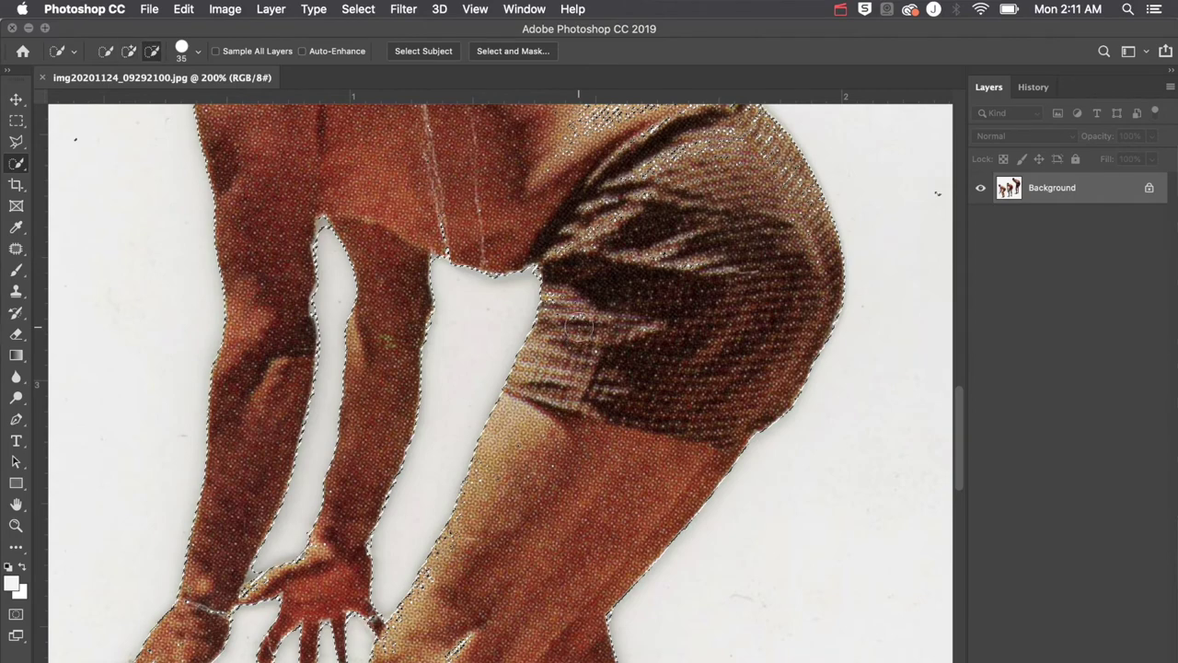
{"action": "scroll", "coordinate": [575, 287], "scroll_direction": "up", "scroll_amount": 5}
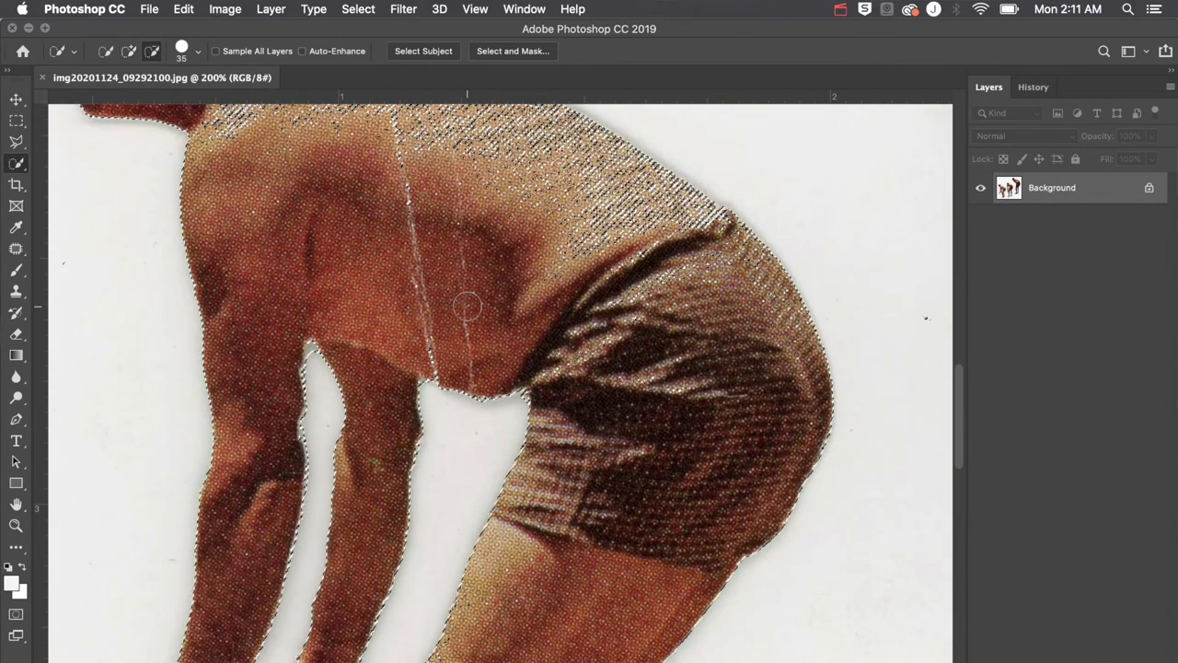
{"action": "left_click", "coordinate": [435, 342]}
{"action": "scroll", "coordinate": [435, 343], "scroll_direction": "up", "scroll_amount": 4}
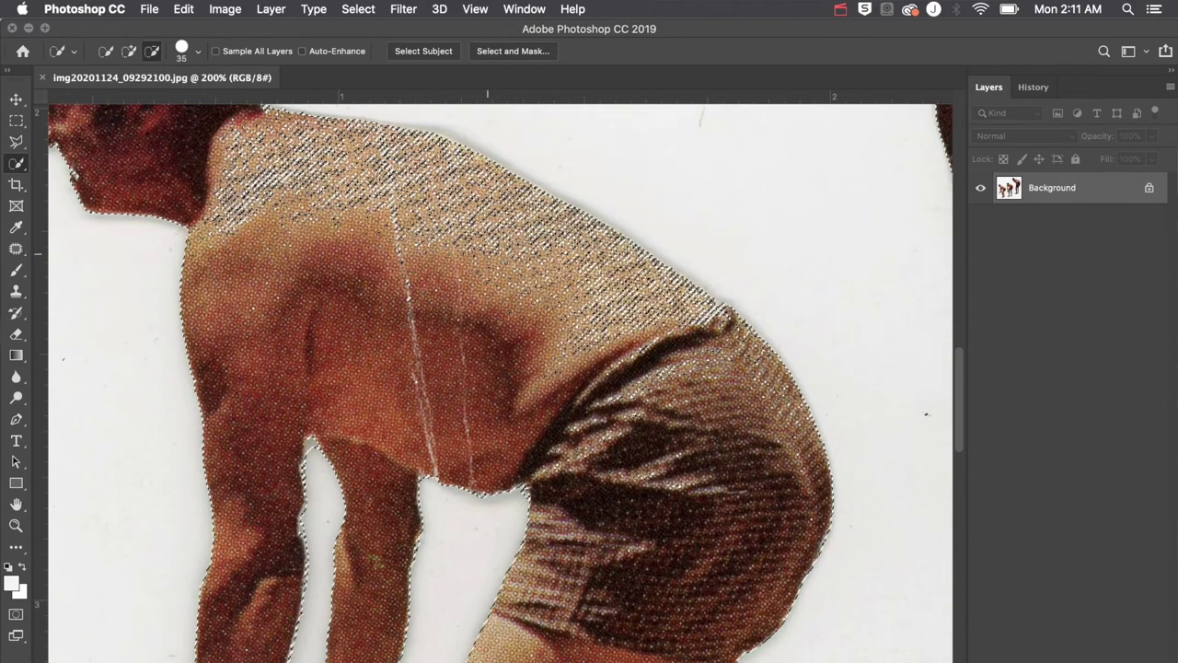
{"action": "left_click", "coordinate": [432, 238]}
{"action": "scroll", "coordinate": [442, 263], "scroll_direction": "up", "scroll_amount": 7}
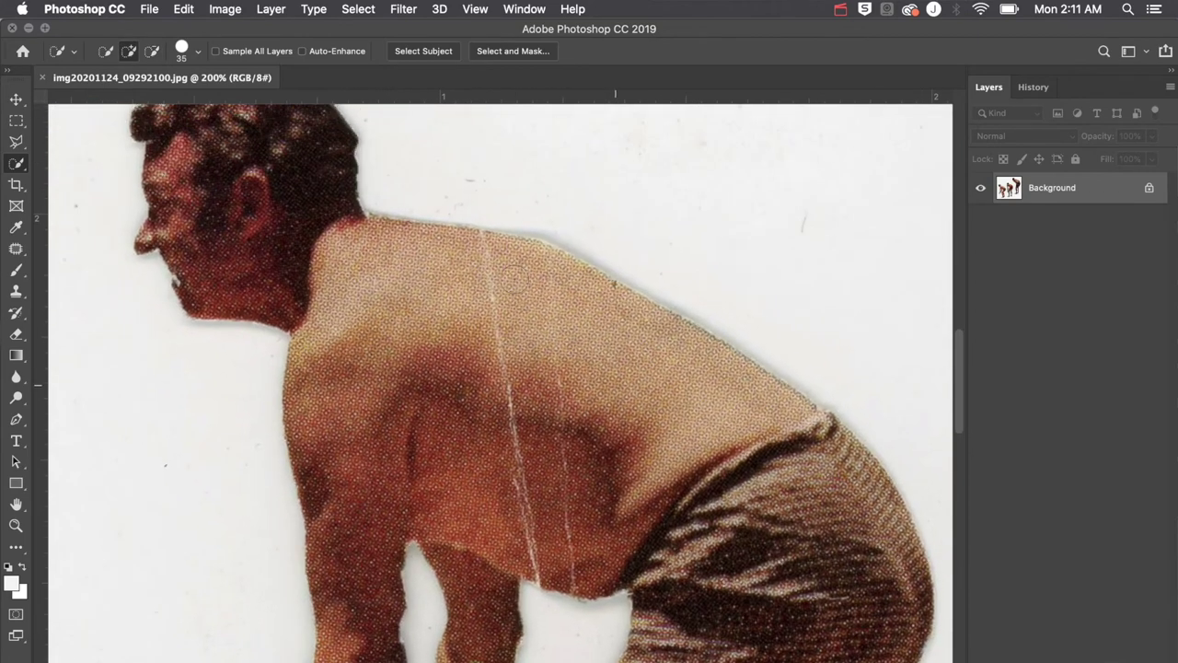
{"action": "scroll", "coordinate": [442, 263], "scroll_direction": "up", "scroll_amount": 1}
With a smaller subtracting brush, clean the inner left leg and remove the sliver between the legs
{"action": "key", "text": "alt"}
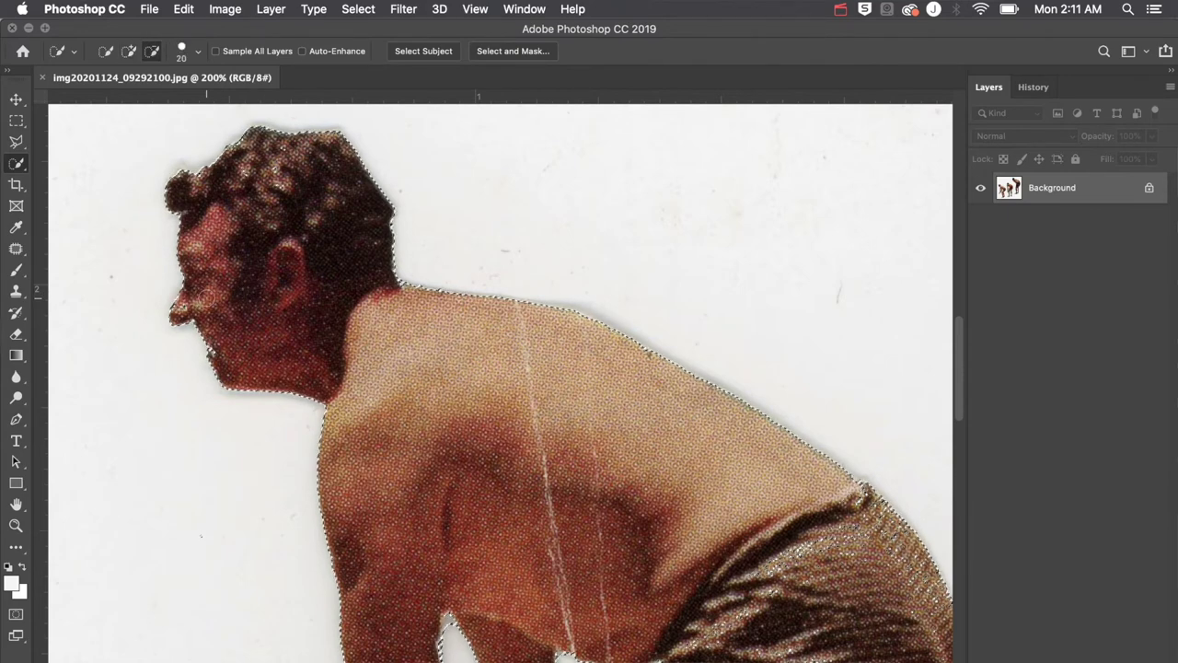
{"action": "key", "text": "bracketleft"}
{"action": "key", "text": "bracketleft"}
{"action": "key", "text": "bracketleft"}
{"action": "scroll", "coordinate": [313, 211], "scroll_direction": "down", "scroll_amount": 5}
{"action": "scroll", "coordinate": [313, 211], "scroll_direction": "right", "scroll_amount": 4}
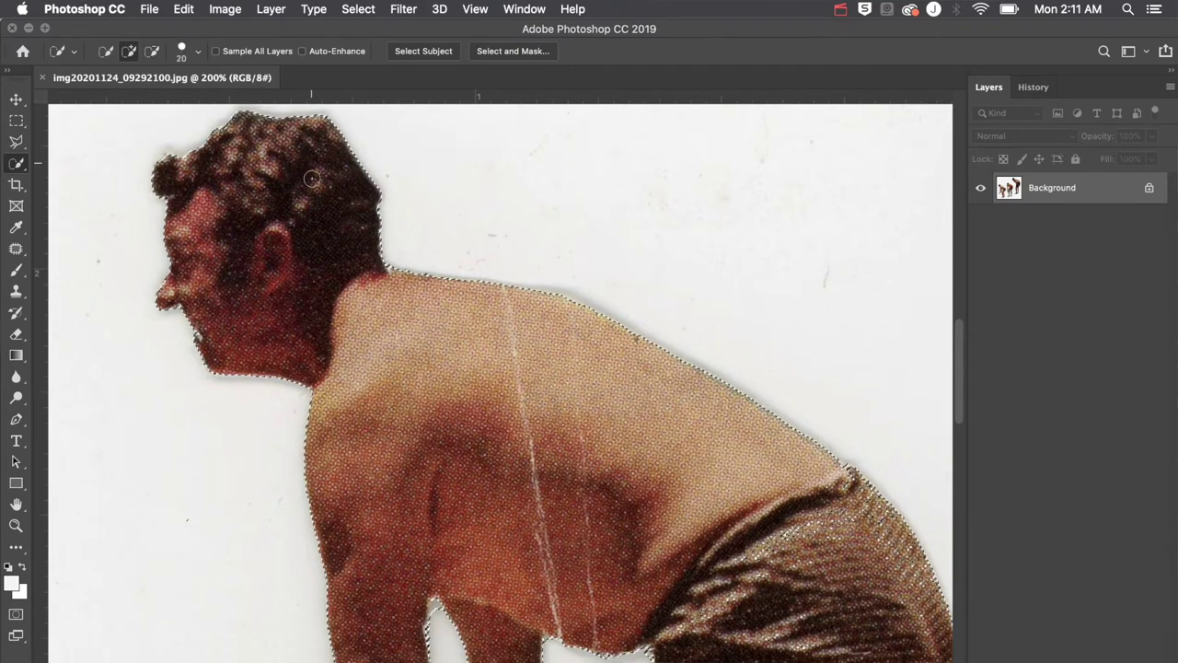
{"action": "key", "text": "alt"}
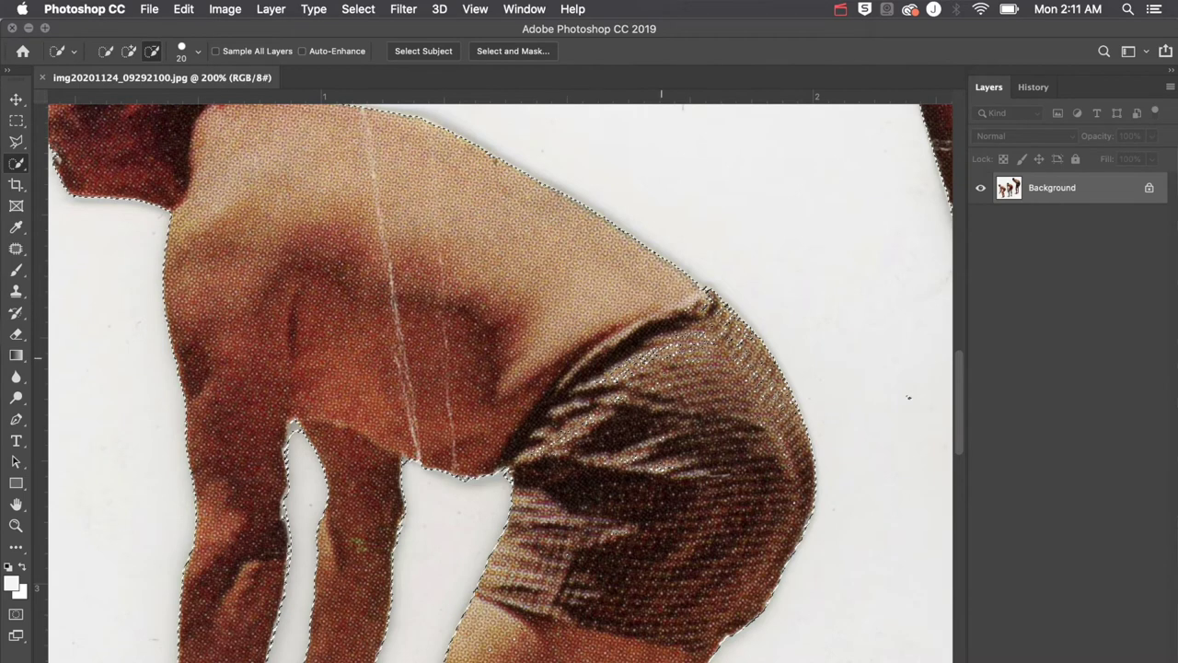
{"action": "scroll", "coordinate": [477, 425], "scroll_direction": "down", "scroll_amount": 5}
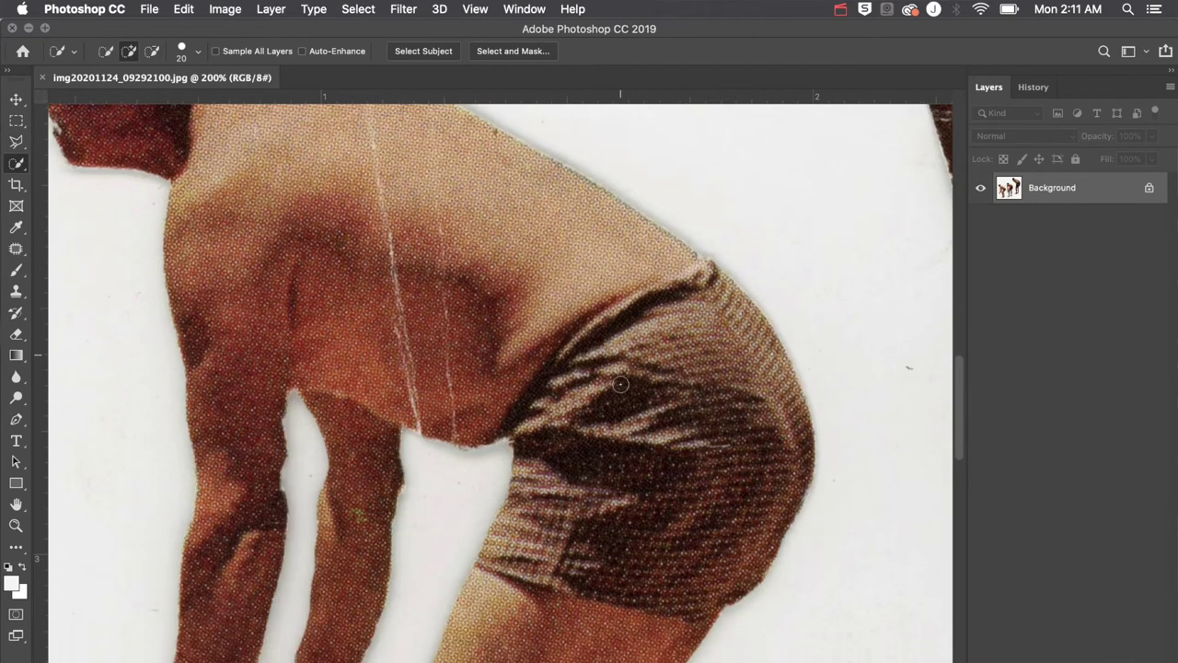
{"action": "key", "text": "alt"}
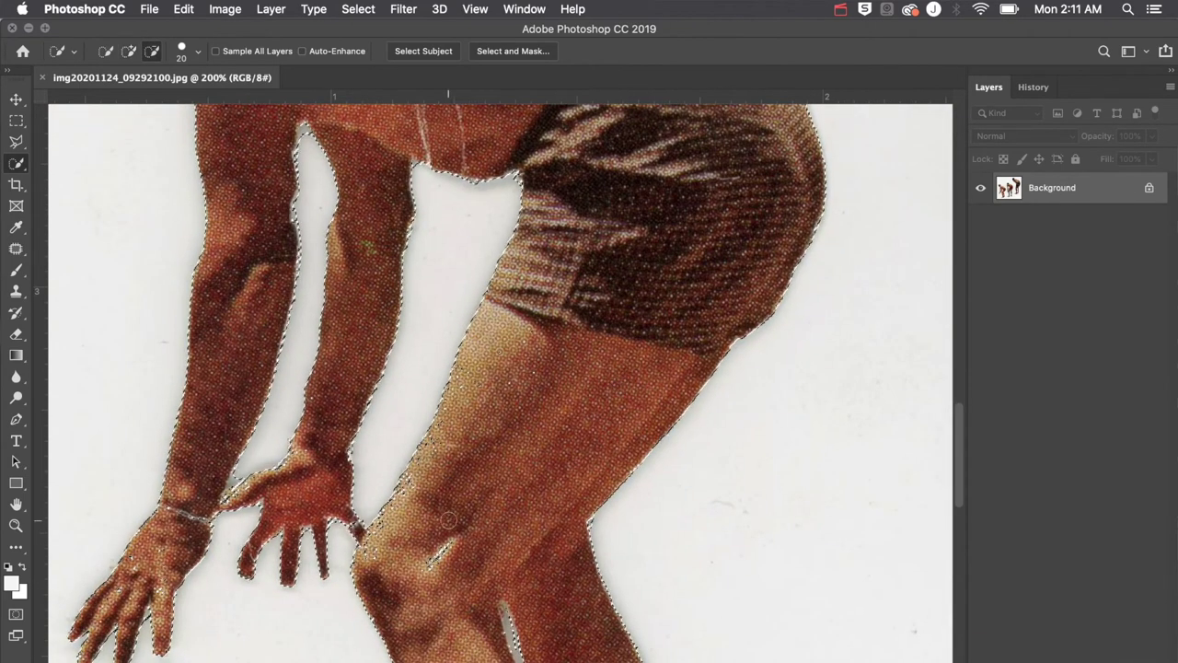
{"action": "key", "text": "bracketleft"}
{"action": "scroll", "coordinate": [497, 382], "scroll_direction": "down", "scroll_amount": 5}
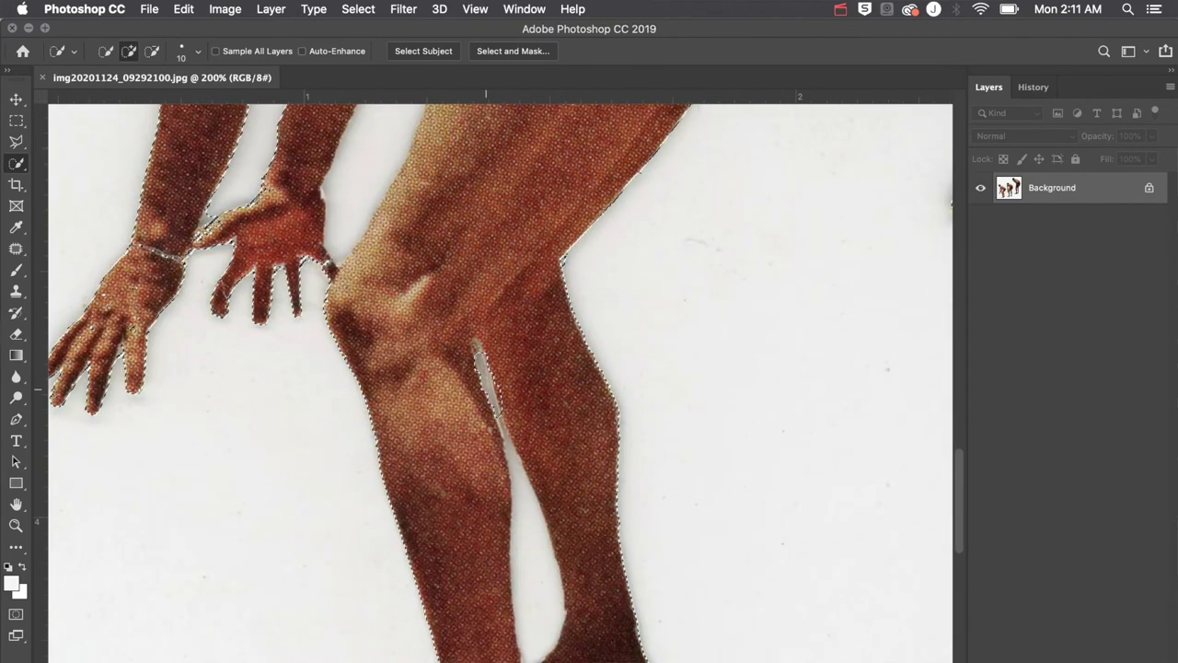
{"action": "left_click_drag", "start_coordinate": [530, 516], "coordinate": [492, 432]}
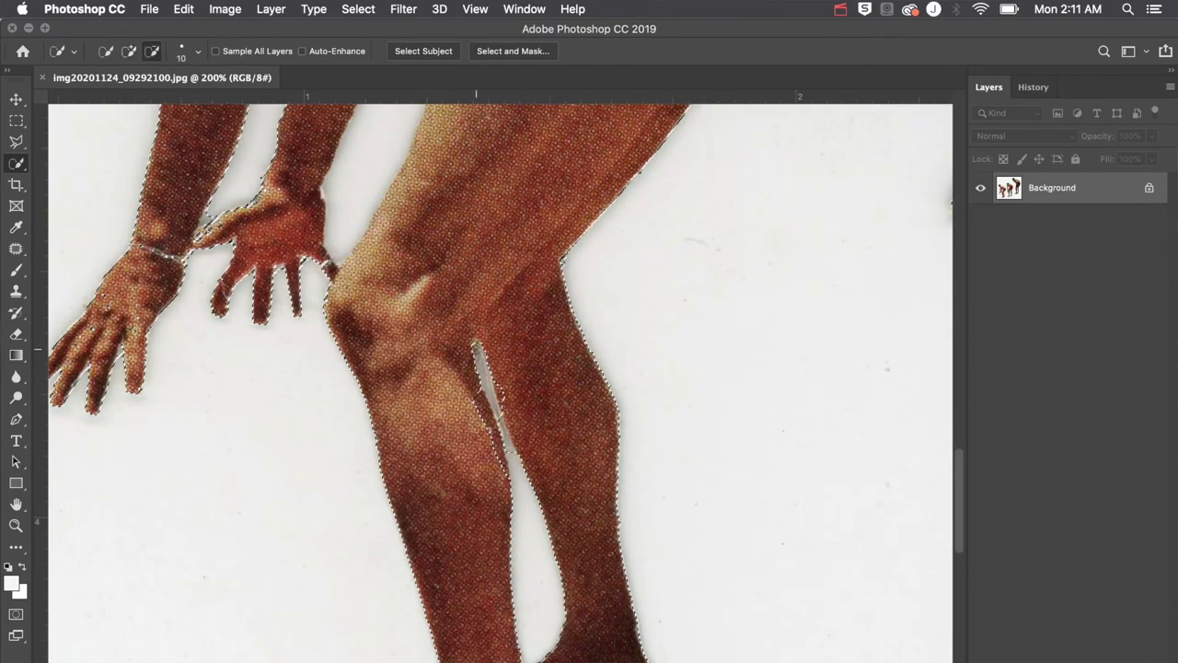
{"action": "left_click_drag", "start_coordinate": [476, 350], "coordinate": [497, 458]}
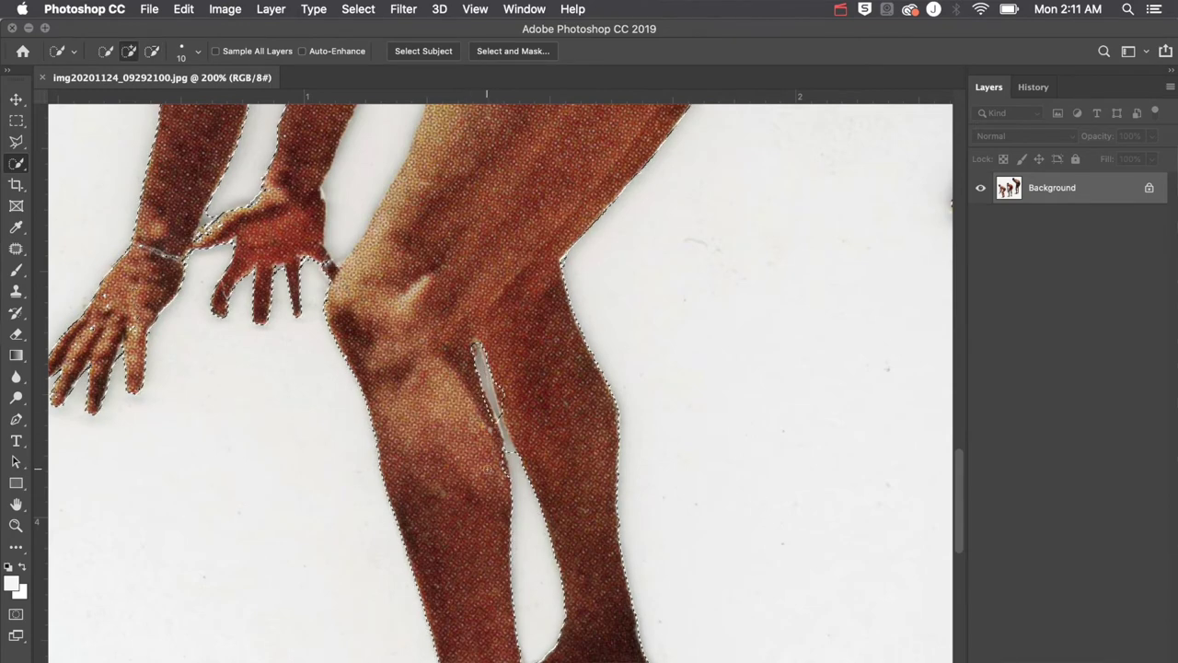
{"action": "scroll", "coordinate": [479, 432], "scroll_direction": "down", "scroll_amount": 4}
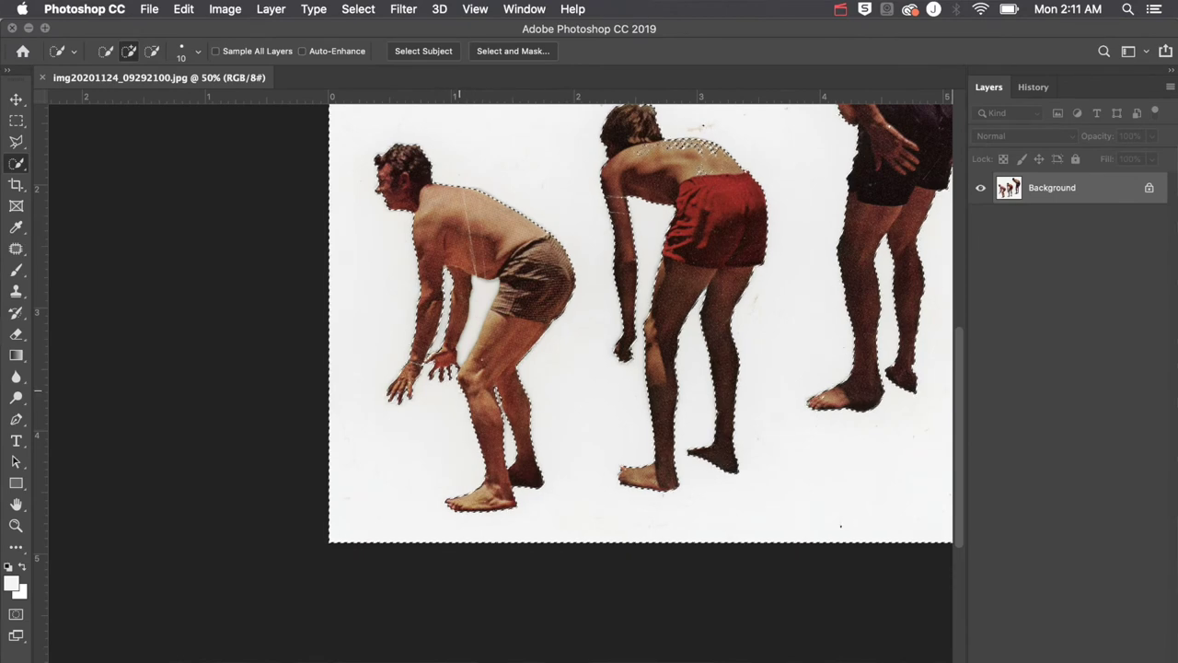
Scroll the view to look over the selection around all three men
{"action": "scroll", "coordinate": [589, 368], "scroll_direction": "up", "scroll_amount": 5}
{"action": "scroll", "coordinate": [589, 368], "scroll_direction": "right", "scroll_amount": 3}
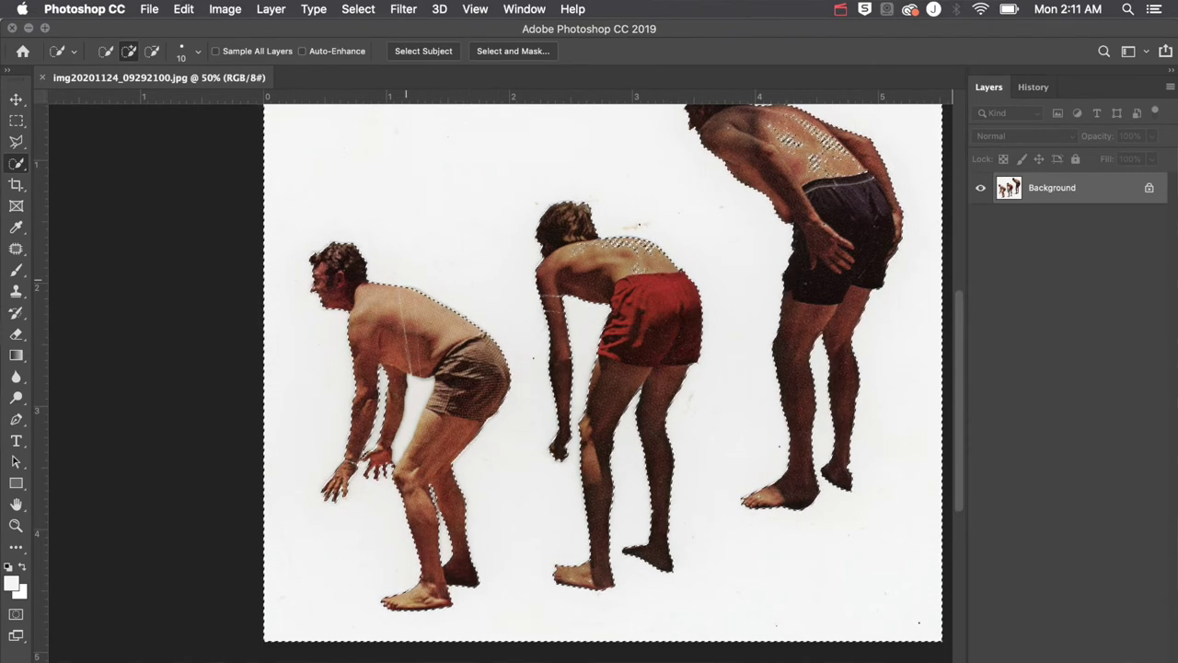
{"action": "scroll", "coordinate": [368, 303], "scroll_direction": "up", "scroll_amount": 3}
{"action": "scroll", "coordinate": [368, 303], "scroll_direction": "right", "scroll_amount": 2}
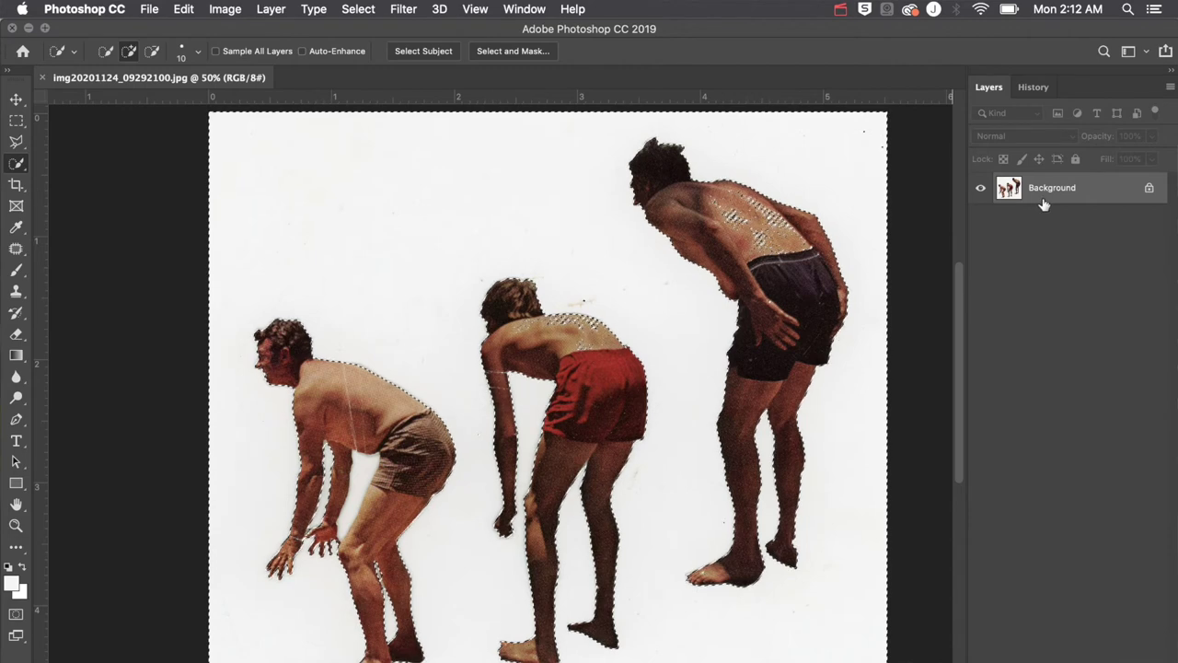
Convert the Background to Layer 0, delete the white backdrop around the three men, and deselect
{"action": "double_click", "coordinate": [1097, 190]}
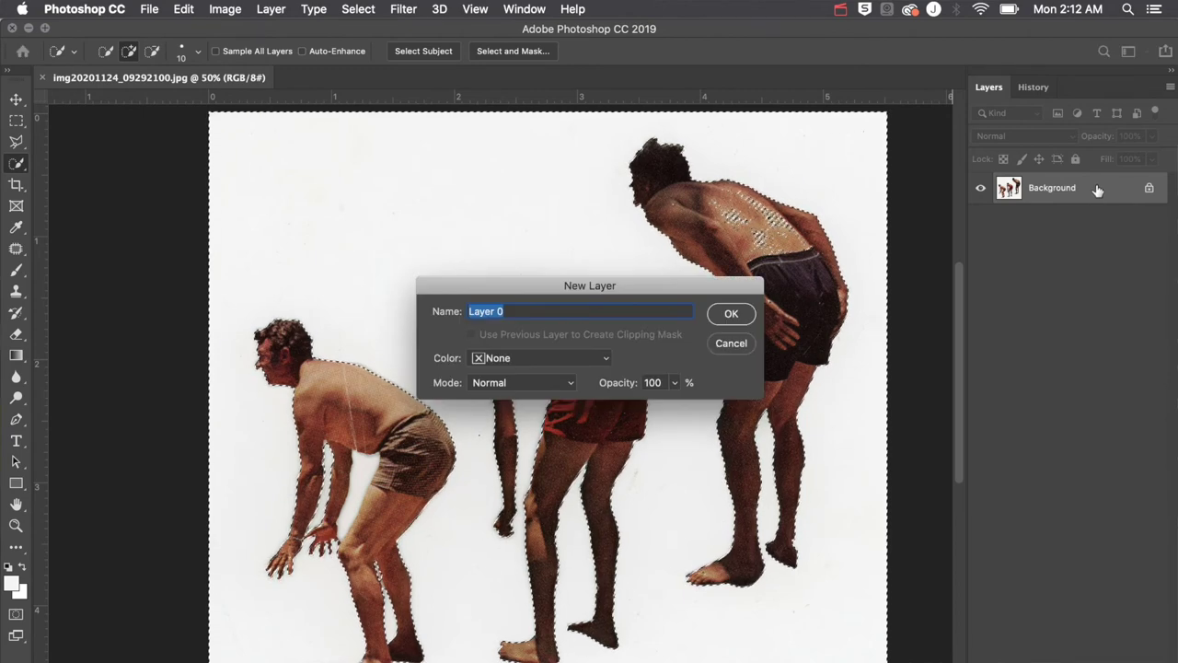
{"action": "key", "text": "Return"}
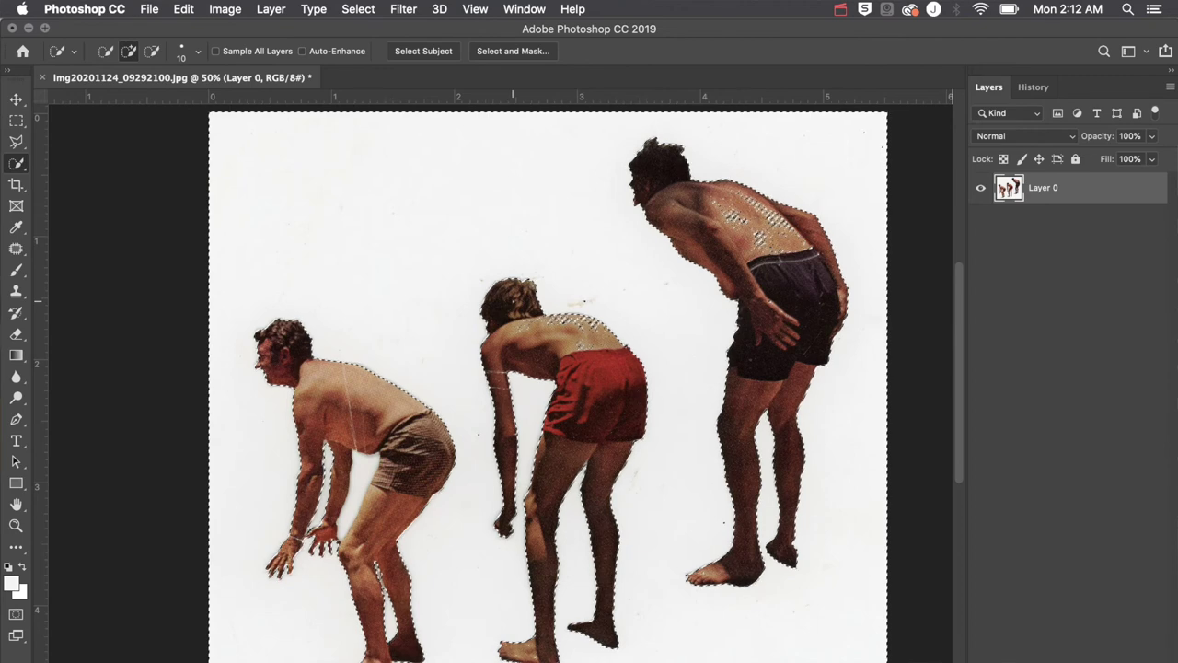
{"action": "key", "text": "Delete"}
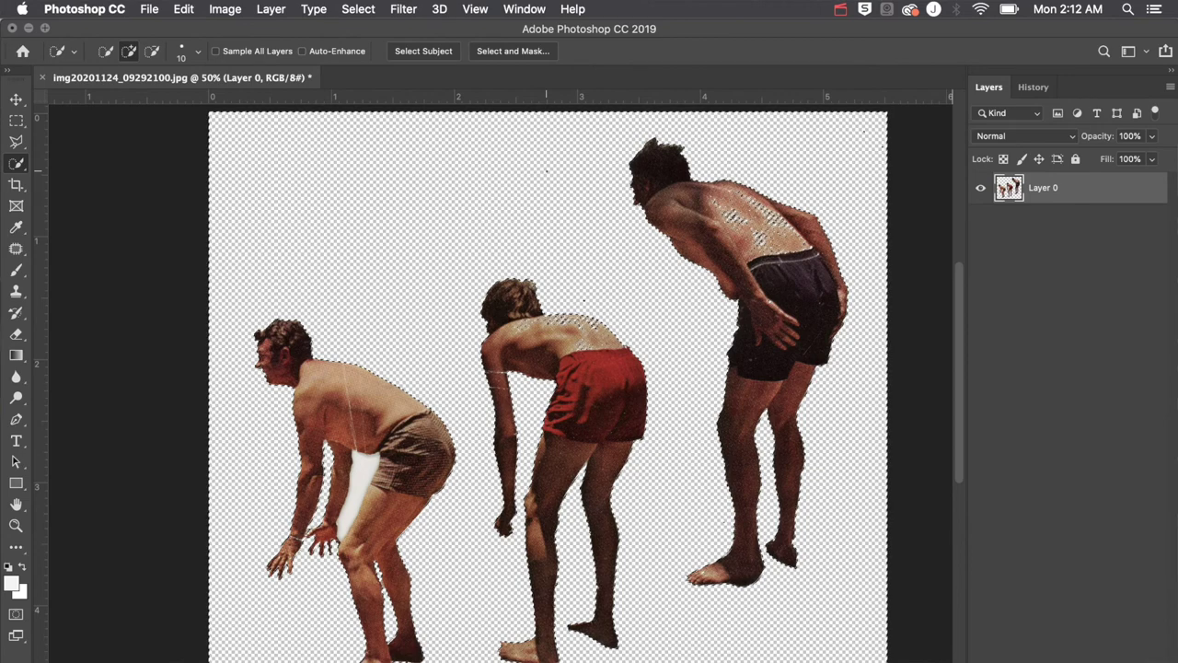
{"action": "key", "text": "super+d"}
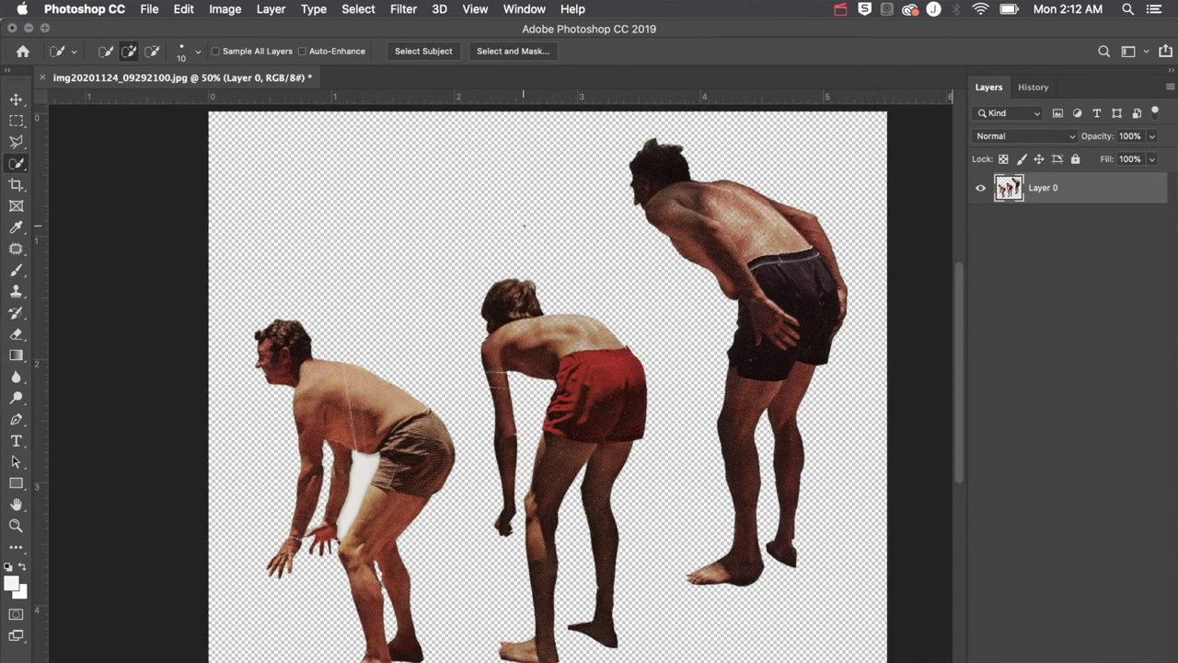
{"action": "key", "text": "super+equal"}
{"action": "key", "text": "super+equal"}
{"action": "key", "text": "super+equal"}
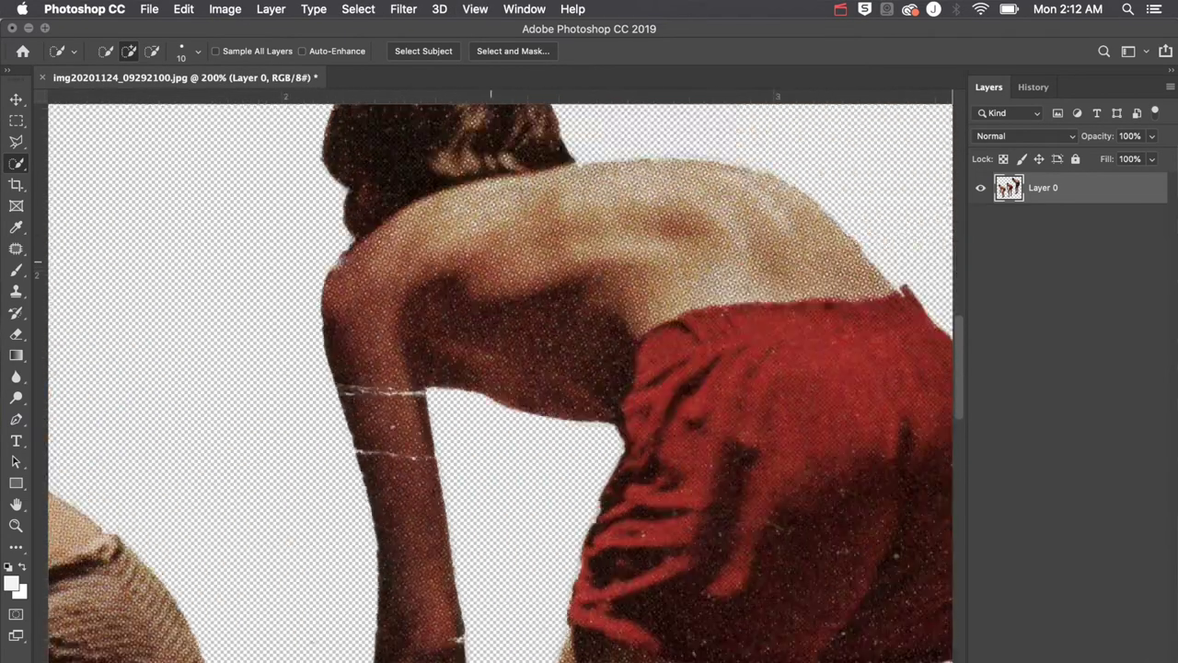
Pan around the 200% view to inspect the cutout edges, then zoom out
{"action": "scroll", "coordinate": [500, 382], "scroll_direction": "right", "scroll_amount": 3}
{"action": "scroll", "coordinate": [499, 382], "scroll_direction": "up", "scroll_amount": 2}
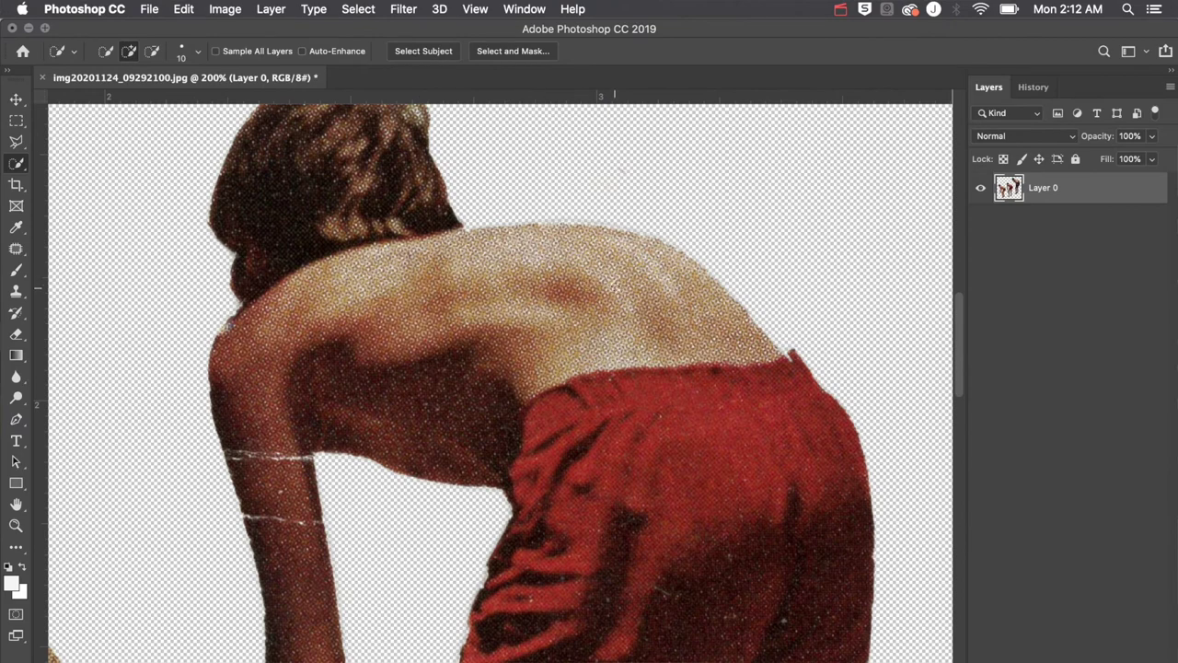
{"action": "scroll", "coordinate": [500, 382], "scroll_direction": "left", "scroll_amount": 10}
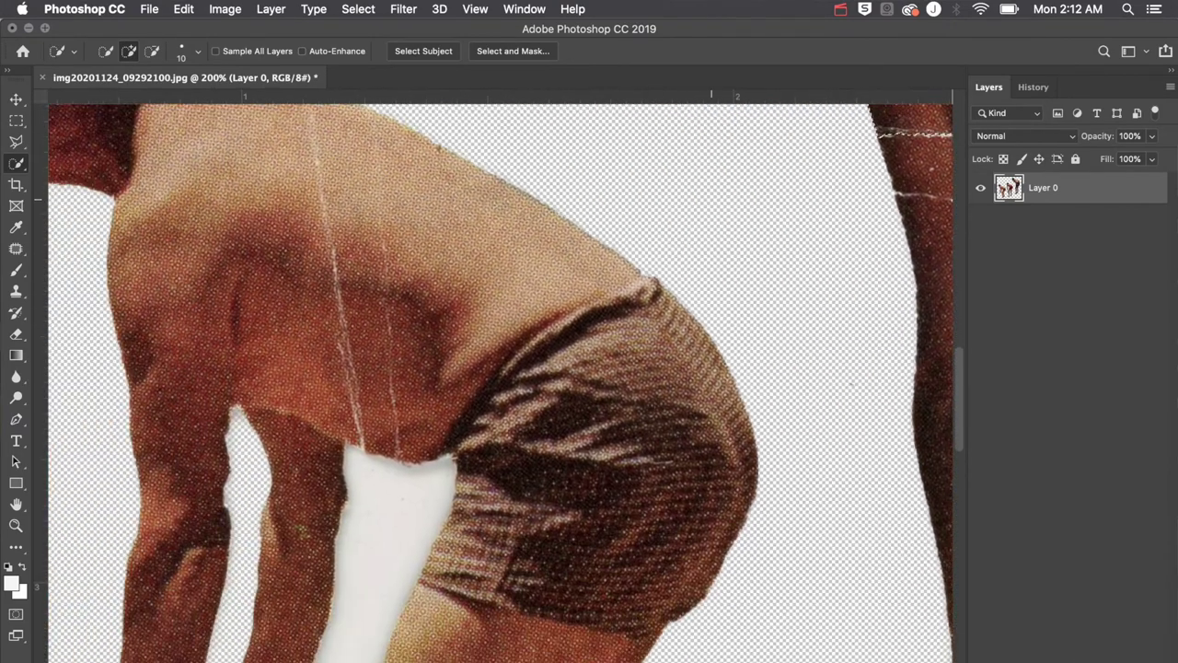
{"action": "scroll", "coordinate": [500, 382], "scroll_direction": "down", "scroll_amount": 4}
{"action": "scroll", "coordinate": [499, 382], "scroll_direction": "left", "scroll_amount": 3}
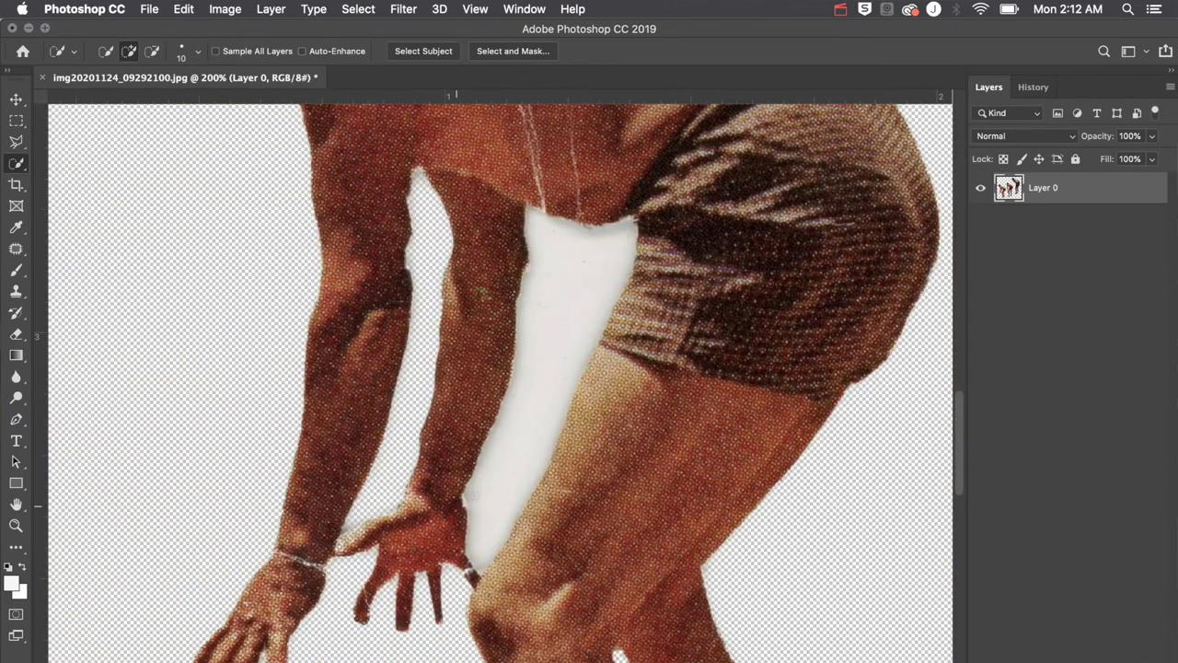
{"action": "key", "text": "super+minus"}
{"action": "key", "text": "super+minus"}
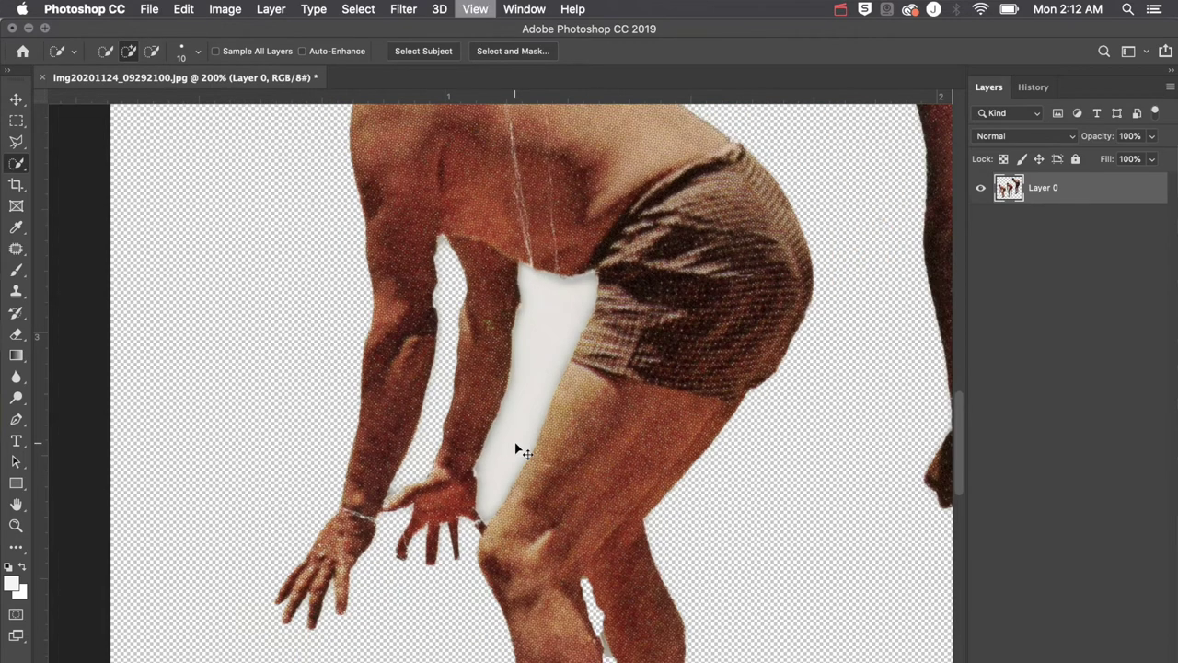
Clear the leftover selection on the red-shorts man and pick the Crop tool with all three men in view
{"action": "key", "text": "super+d"}
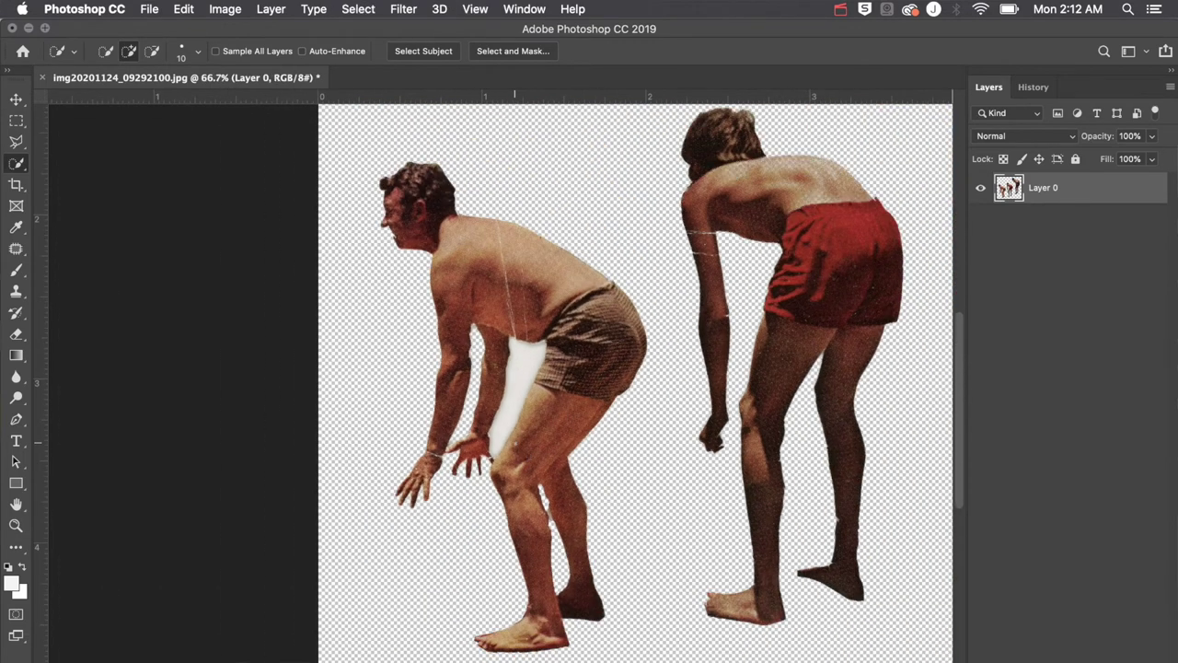
{"action": "scroll", "coordinate": [635, 382], "scroll_direction": "right", "scroll_amount": 3}
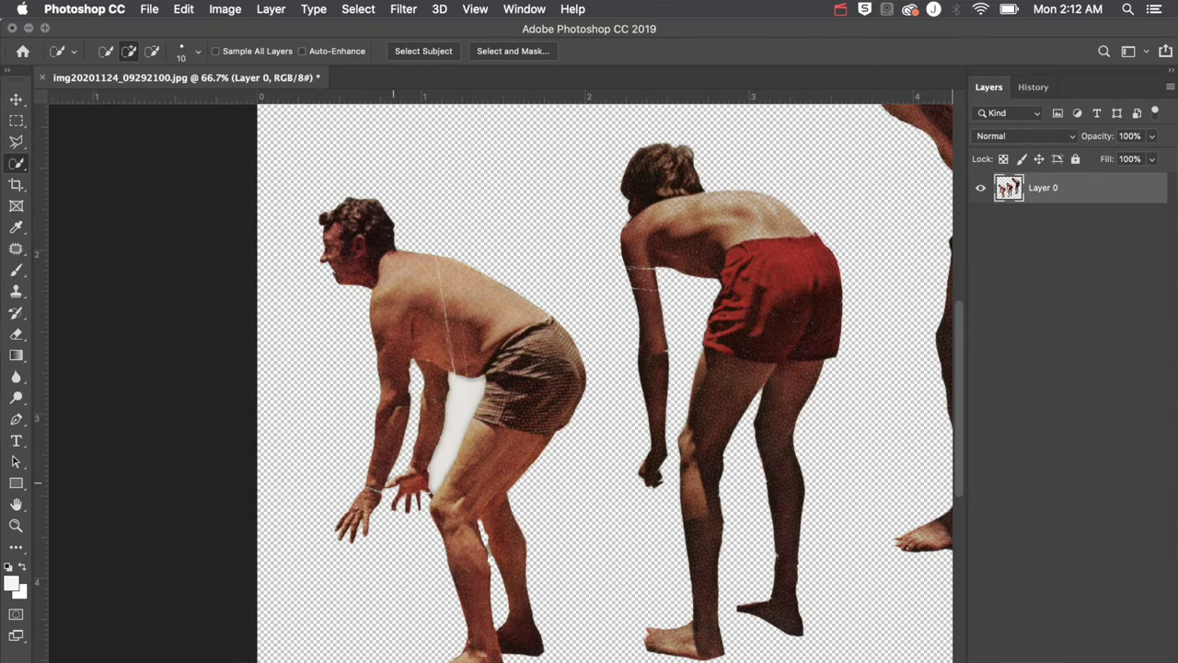
{"action": "key", "text": "super+minus"}
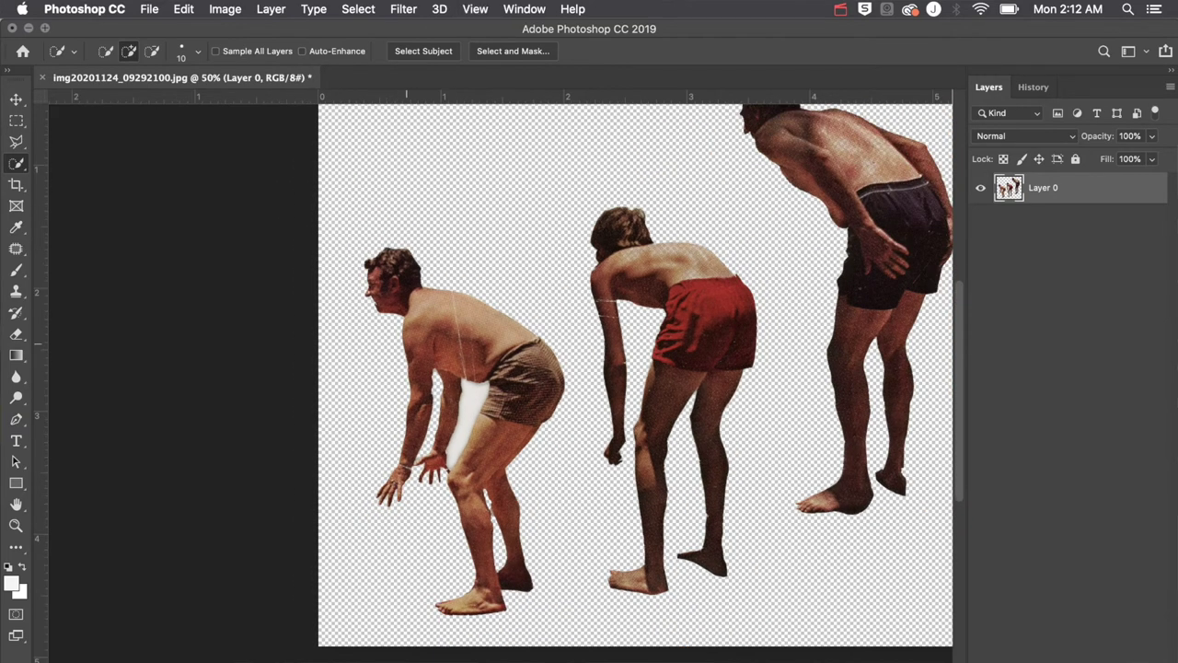
{"action": "key", "text": "c"}
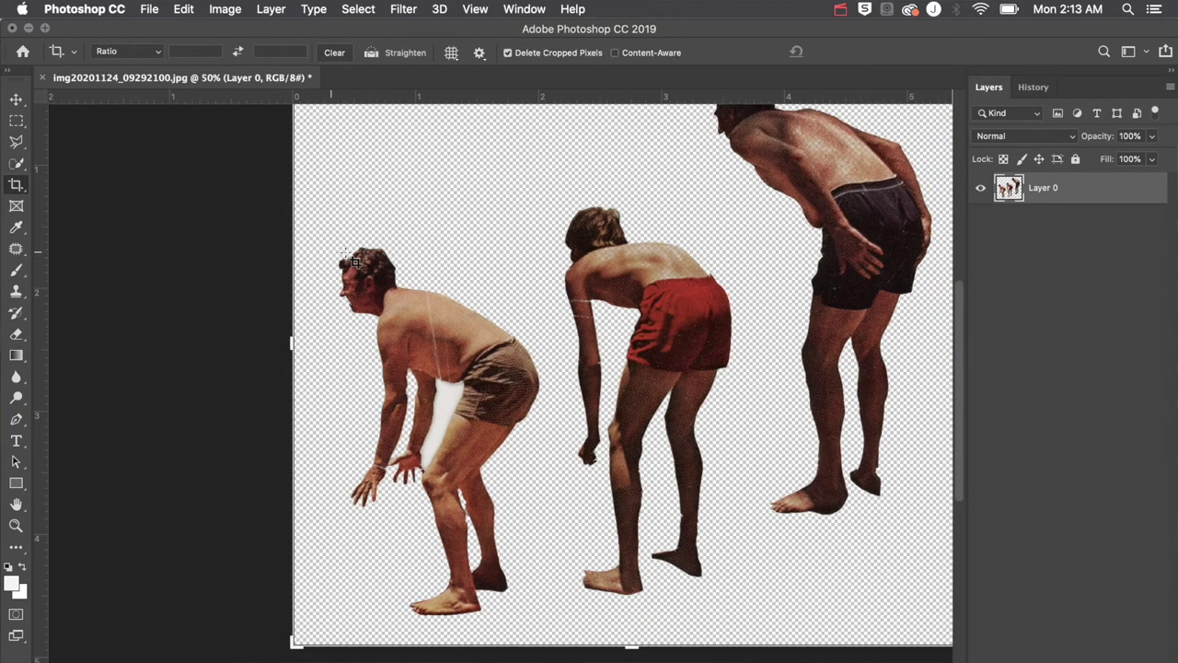
Crop the canvas down to just the left bending man
{"action": "key", "text": "super+minus"}
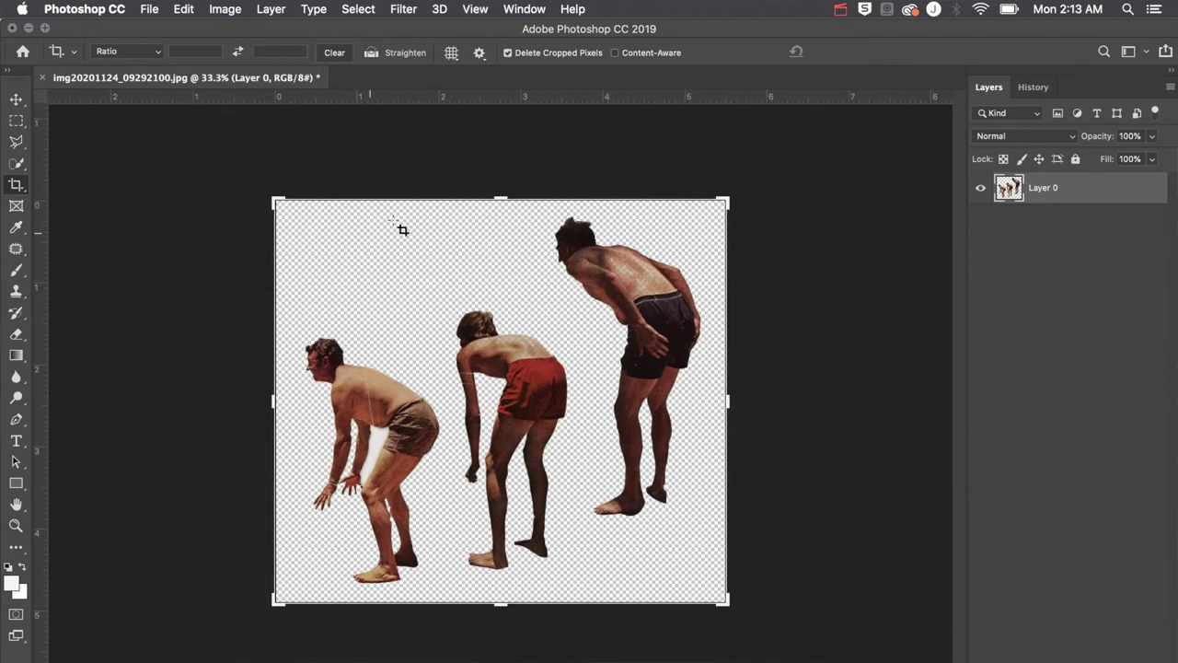
{"action": "left_click_drag", "start_coordinate": [499, 200], "coordinate": [501, 263]}
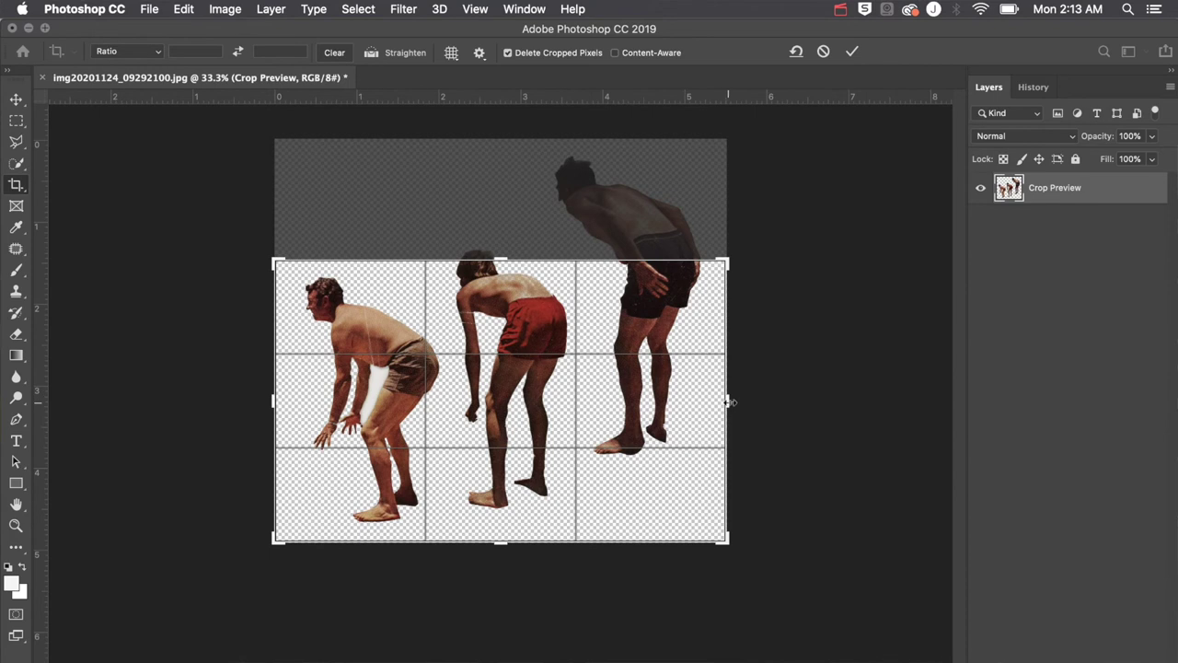
{"action": "left_click_drag", "start_coordinate": [726, 397], "coordinate": [588, 396]}
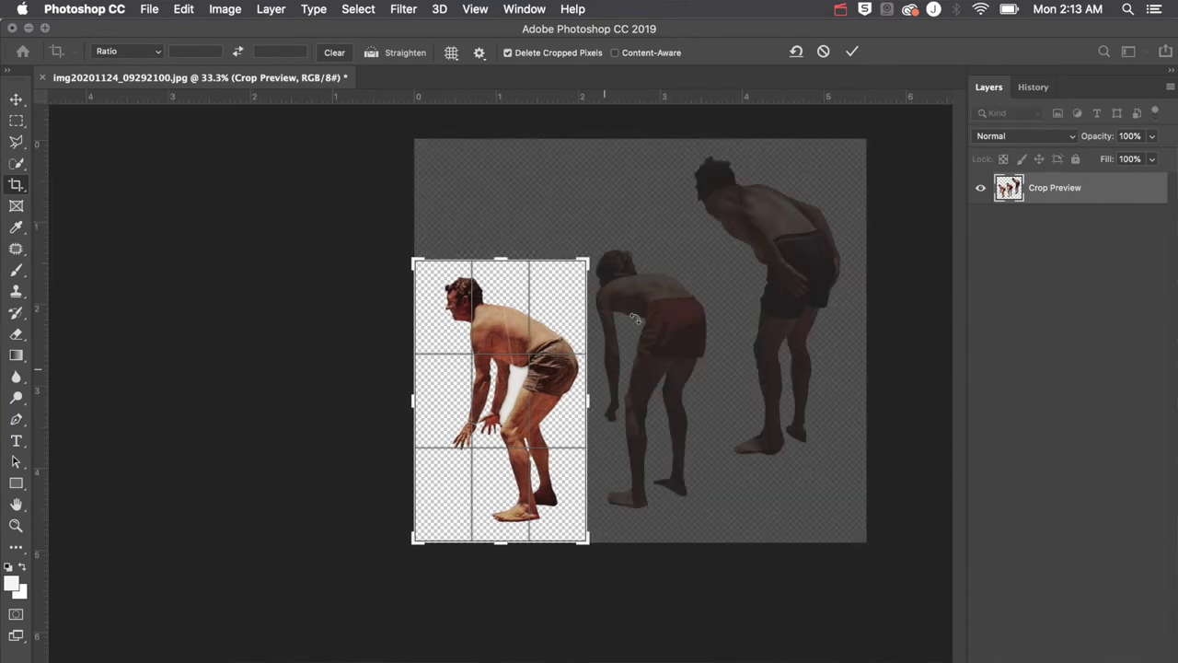
{"action": "double_click", "coordinate": [523, 382]}
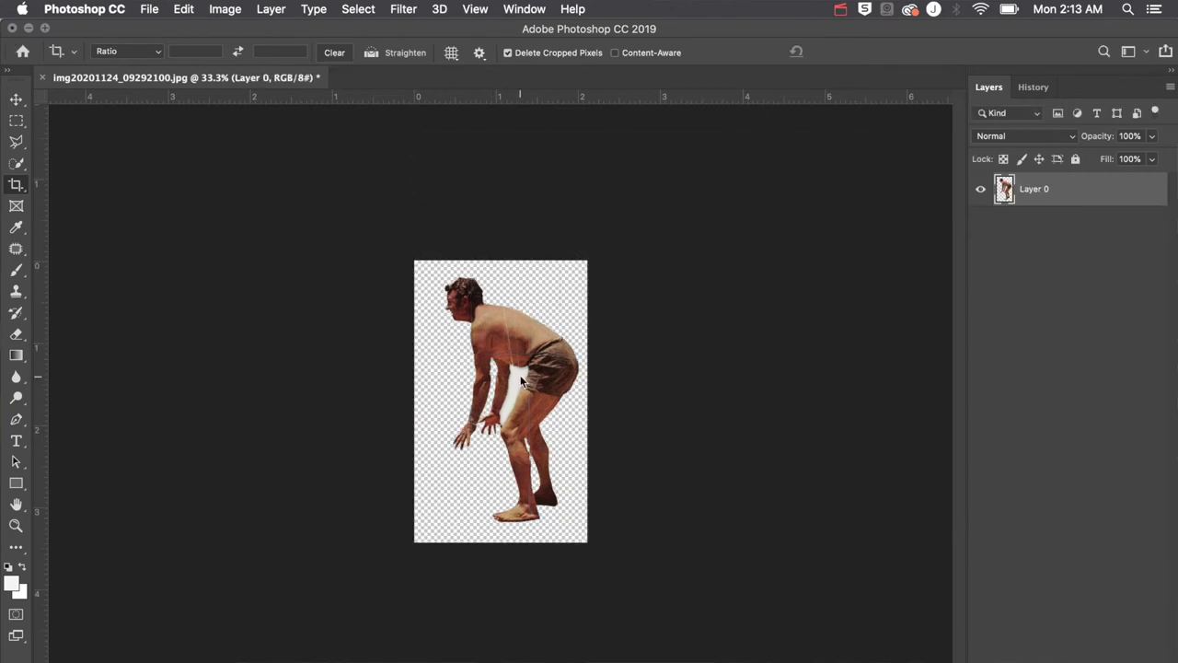
Undo that crop, then draw and cancel a crop box around the middle man
{"action": "key", "text": "super+equal"}
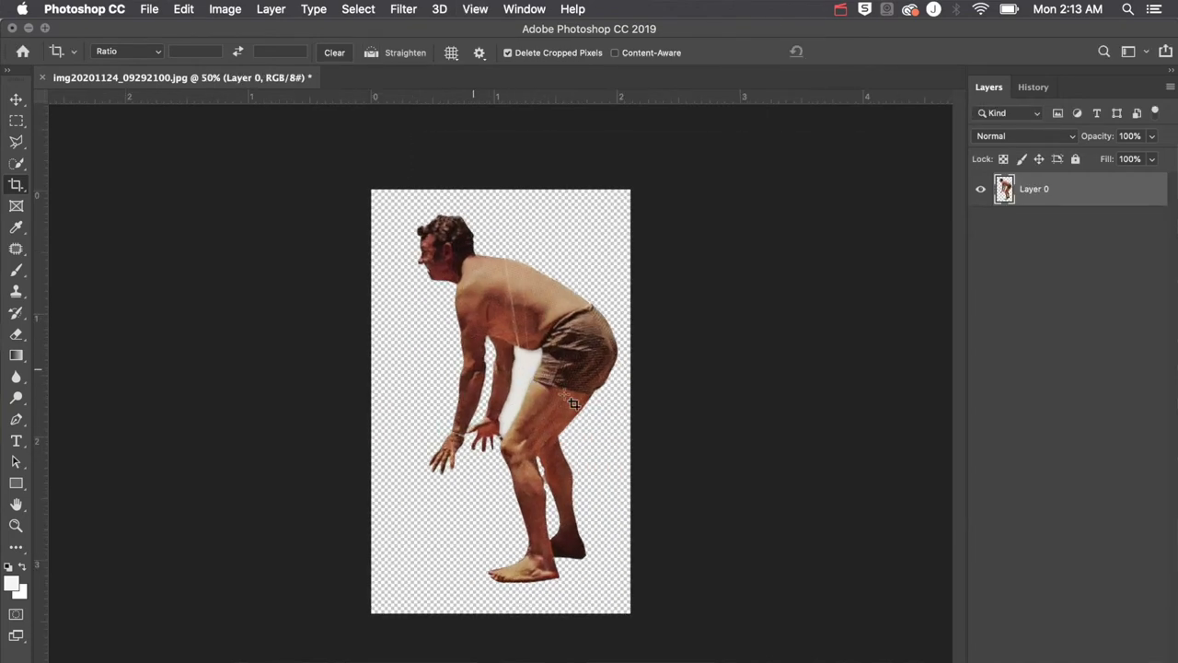
{"action": "key", "text": "super+z"}
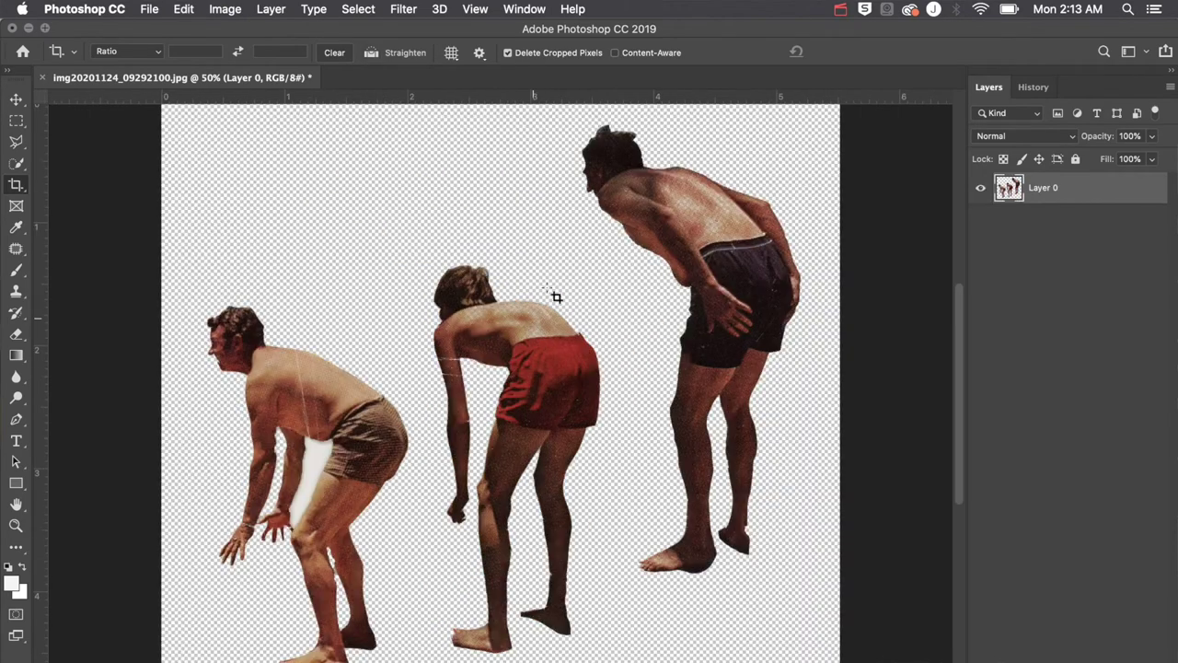
{"action": "mouse_move", "coordinate": [411, 208]}
{"action": "left_mouse_down"}
{"action": "mouse_move", "coordinate": [469, 385]}
{"action": "mouse_move", "coordinate": [617, 657]}
{"action": "left_mouse_up"}
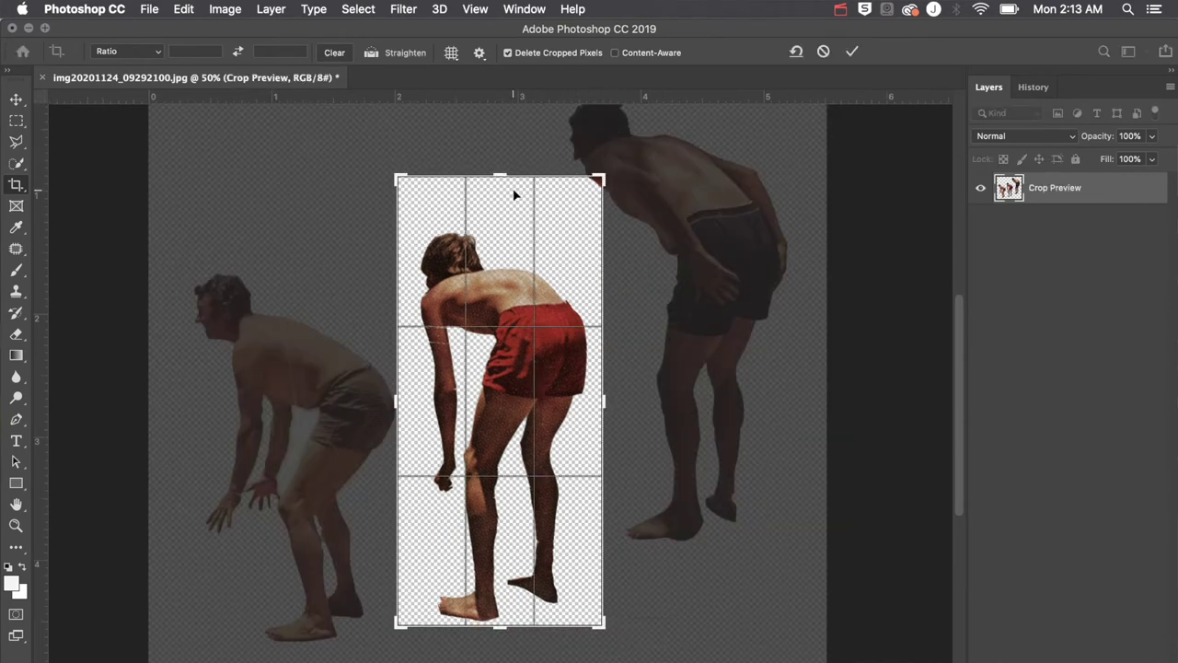
{"action": "key", "text": "Escape"}
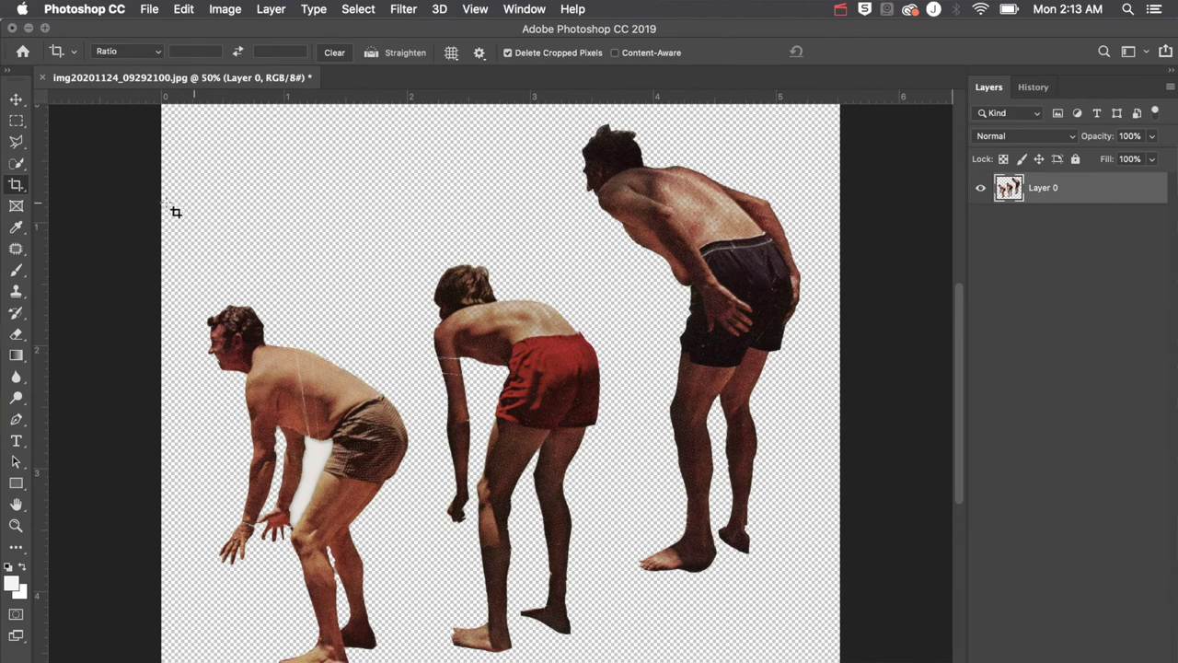
Lasso the left man, paste him onto a new Layer 1, and hide Layer 0
{"action": "left_click", "coordinate": [17, 142]}
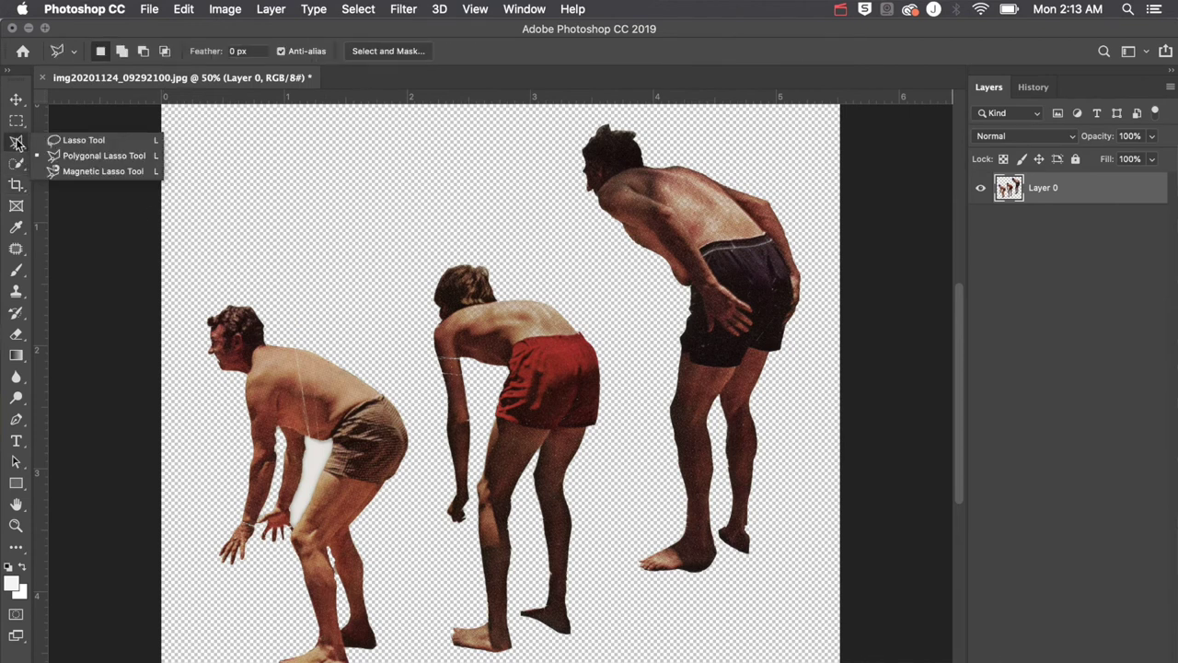
{"action": "left_click", "coordinate": [81, 140]}
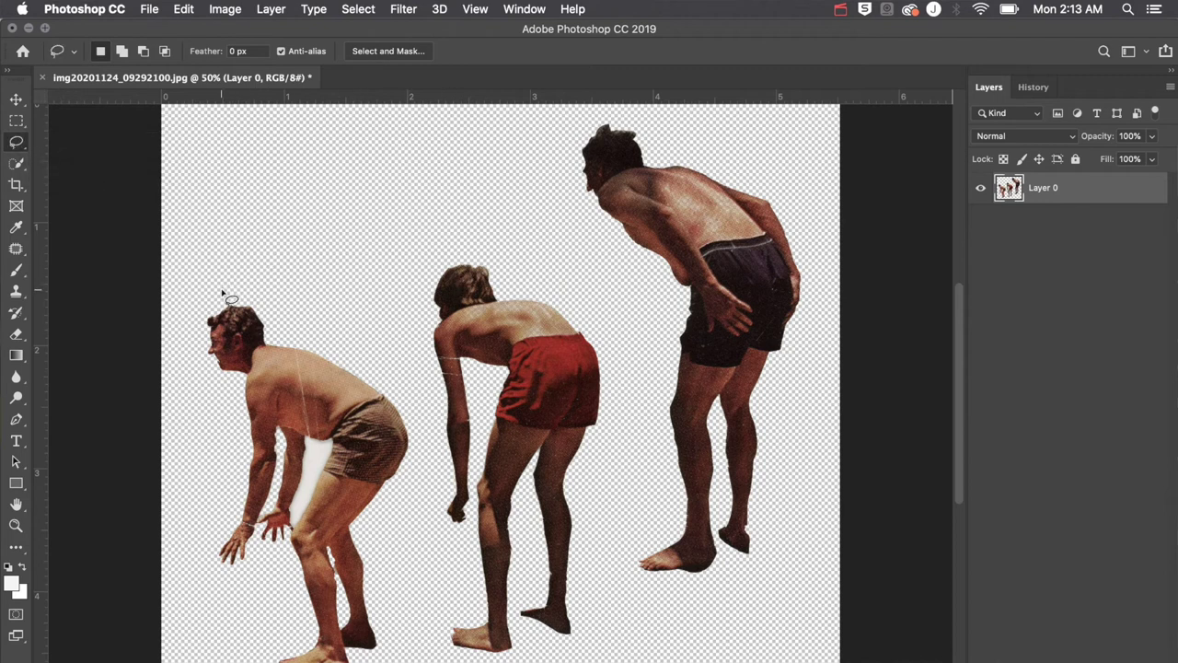
{"action": "mouse_move", "coordinate": [221, 289]}
{"action": "left_mouse_down"}
{"action": "mouse_move", "coordinate": [190, 344]}
{"action": "mouse_move", "coordinate": [199, 414]}
{"action": "mouse_move", "coordinate": [171, 527]}
{"action": "mouse_move", "coordinate": [264, 632]}
{"action": "mouse_move", "coordinate": [249, 647]}
{"action": "mouse_move", "coordinate": [421, 605]}
{"action": "mouse_move", "coordinate": [425, 417]}
{"action": "mouse_move", "coordinate": [363, 347]}
{"action": "mouse_move", "coordinate": [289, 308]}
{"action": "mouse_move", "coordinate": [210, 293]}
{"action": "left_mouse_up"}
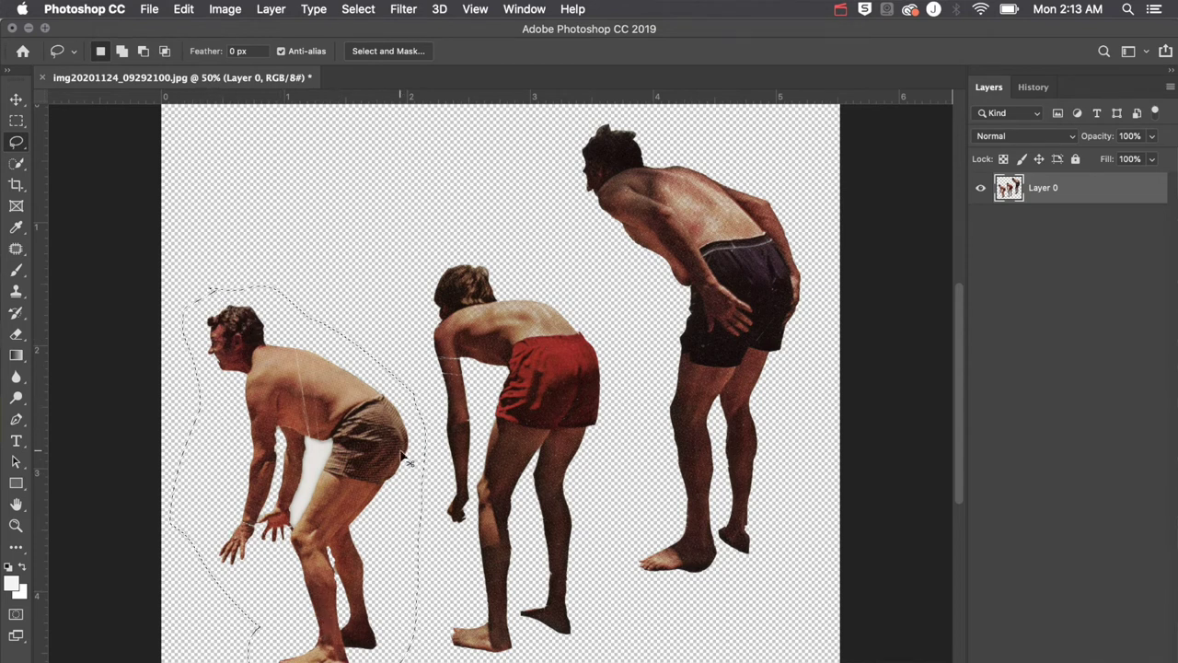
{"action": "key", "text": "super+c"}
{"action": "key", "text": "super+v"}
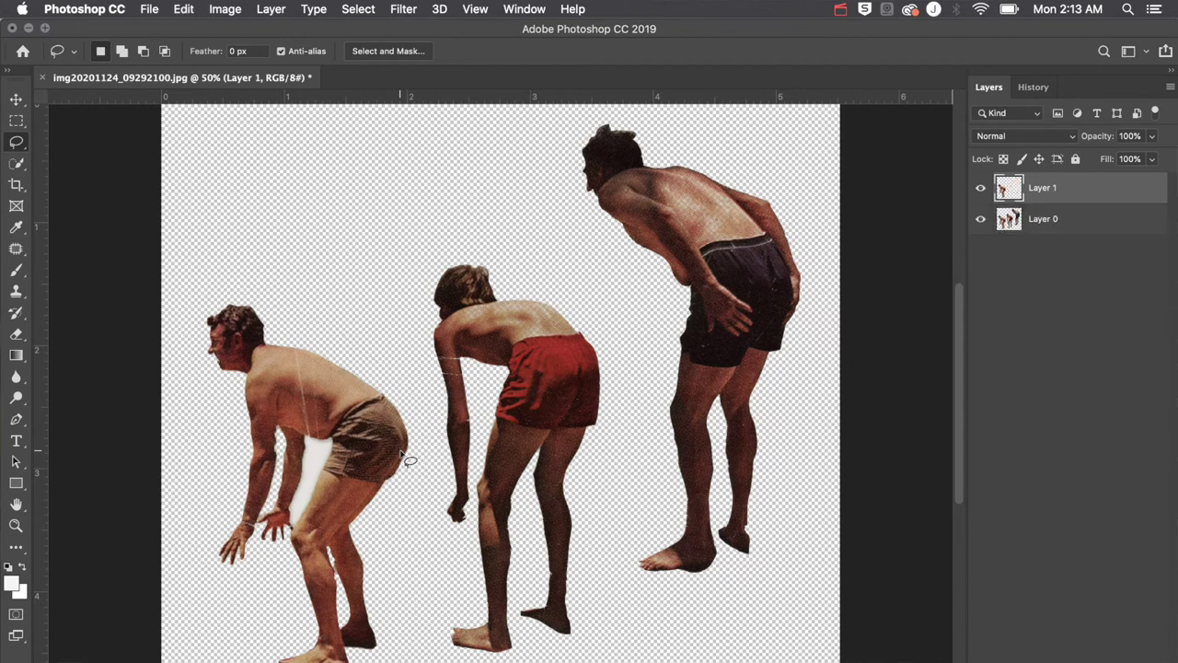
{"action": "left_click", "coordinate": [980, 219]}
Crop the canvas tightly around the left man's figure
{"action": "key", "text": "super+minus"}
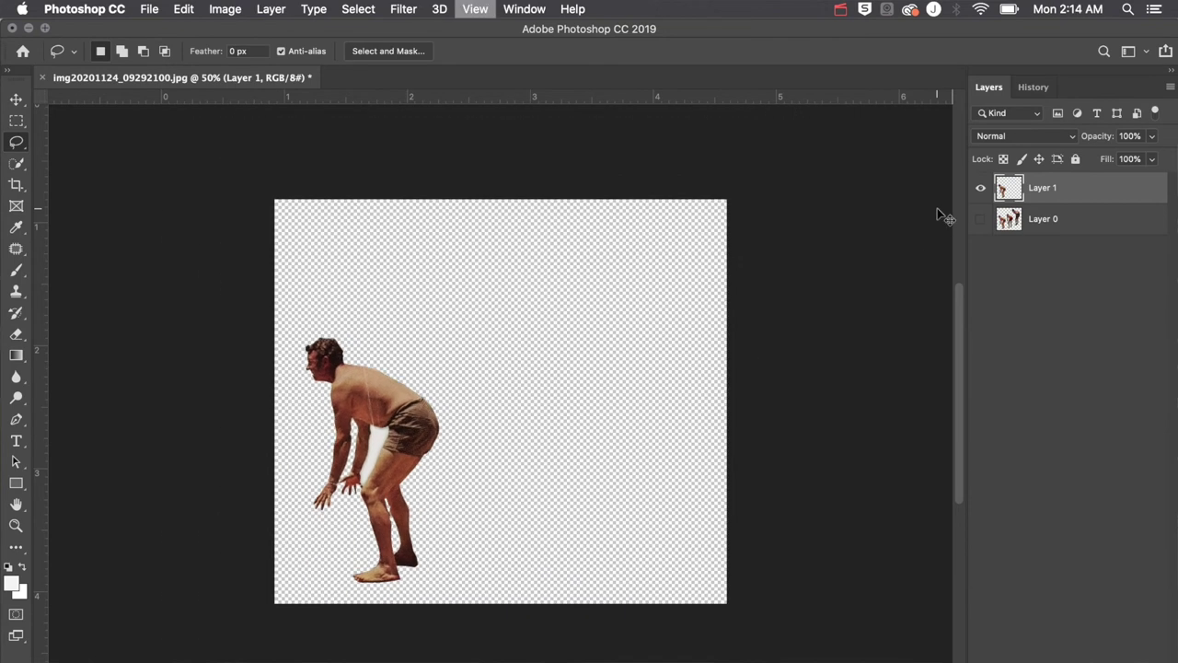
{"action": "key", "text": "c"}
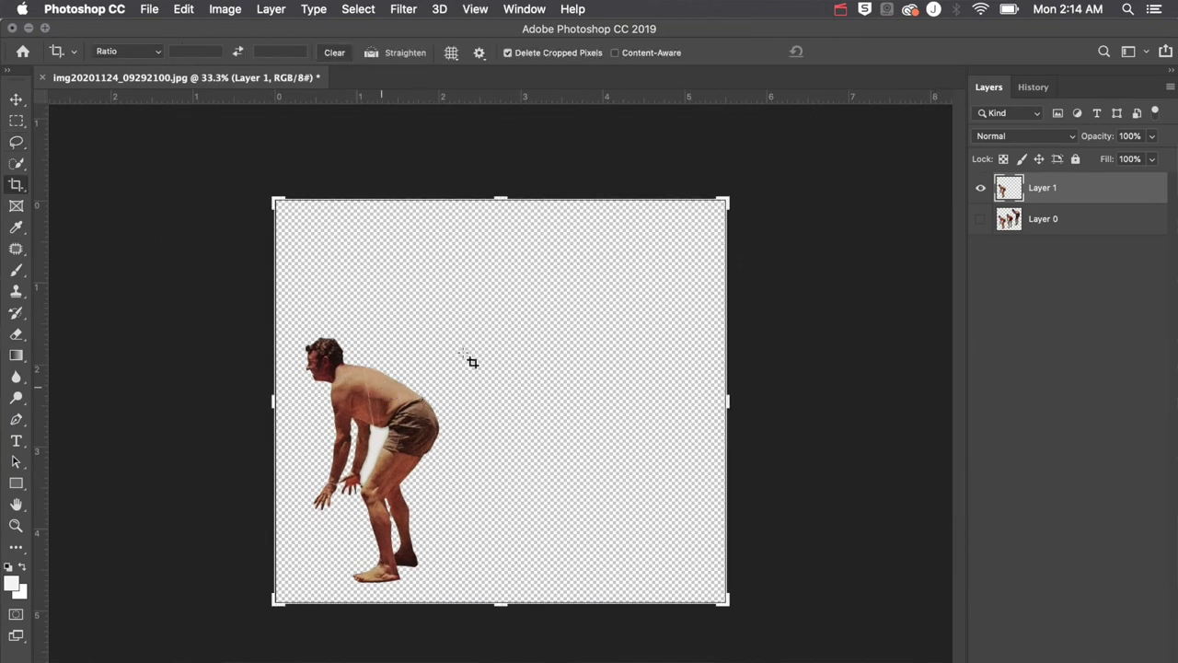
{"action": "left_click_drag", "start_coordinate": [716, 400], "coordinate": [590, 400]}
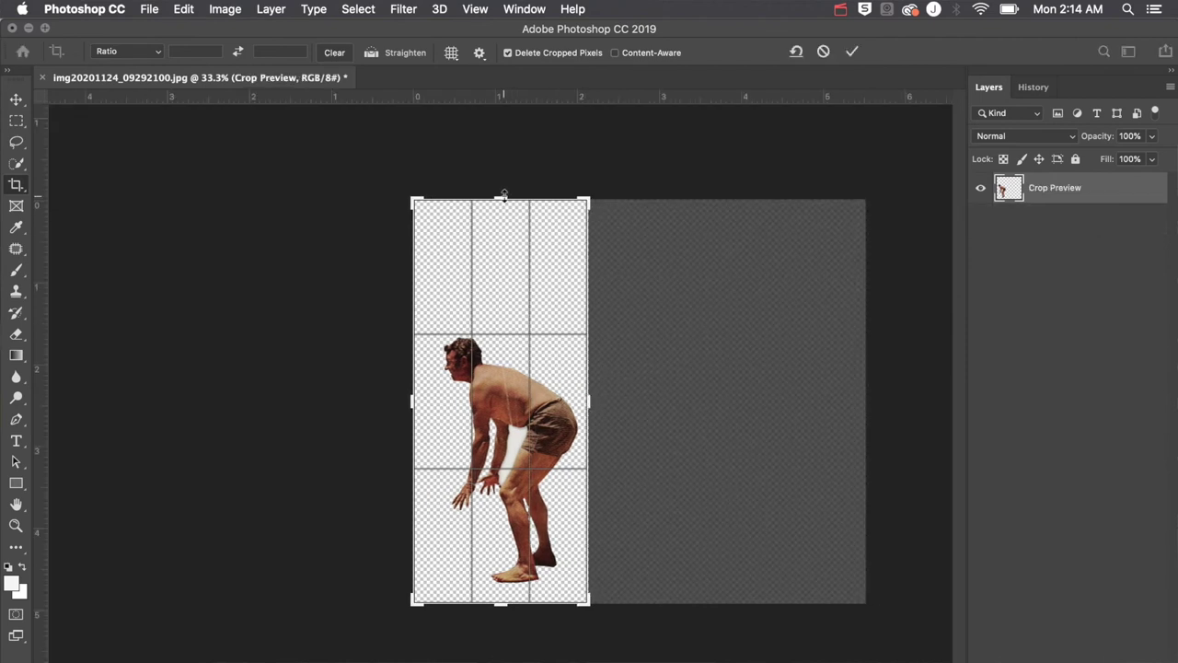
{"action": "left_click_drag", "start_coordinate": [503, 195], "coordinate": [504, 260]}
{"action": "left_click_drag", "start_coordinate": [509, 345], "coordinate": [509, 344]}
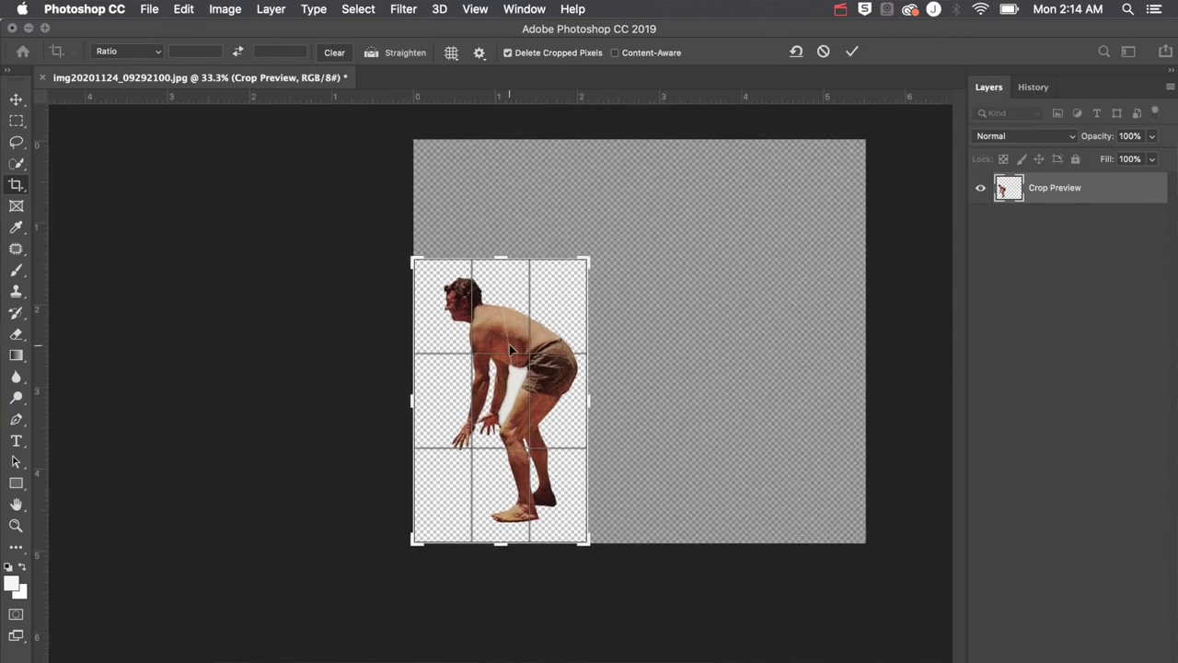
{"action": "key", "text": "Return"}
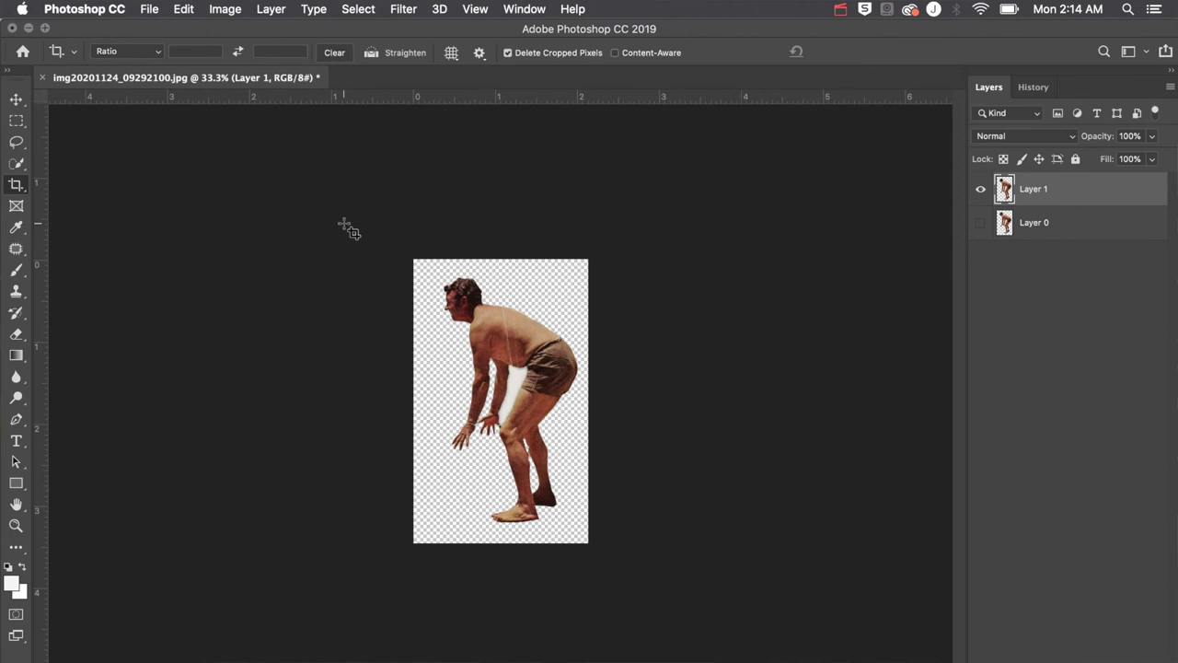
Save As PNG, appending -1 to make img20201124_09292100-1.png, and accept the default PNG options
{"action": "left_click", "coordinate": [150, 10]}
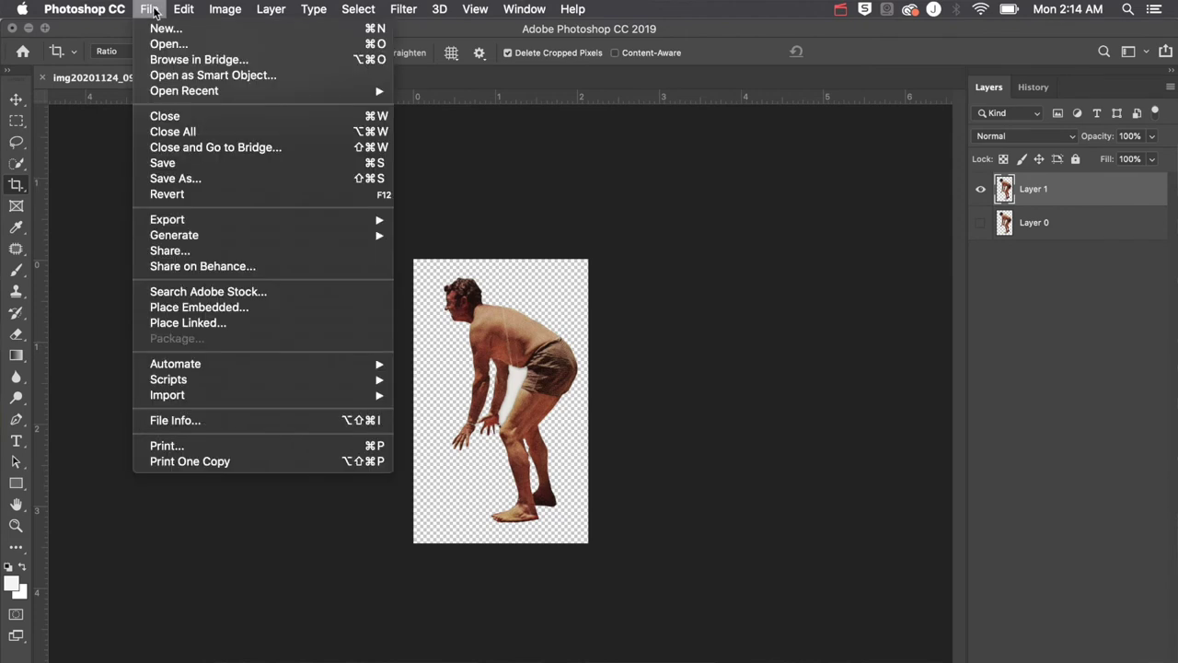
{"action": "left_click", "coordinate": [161, 178]}
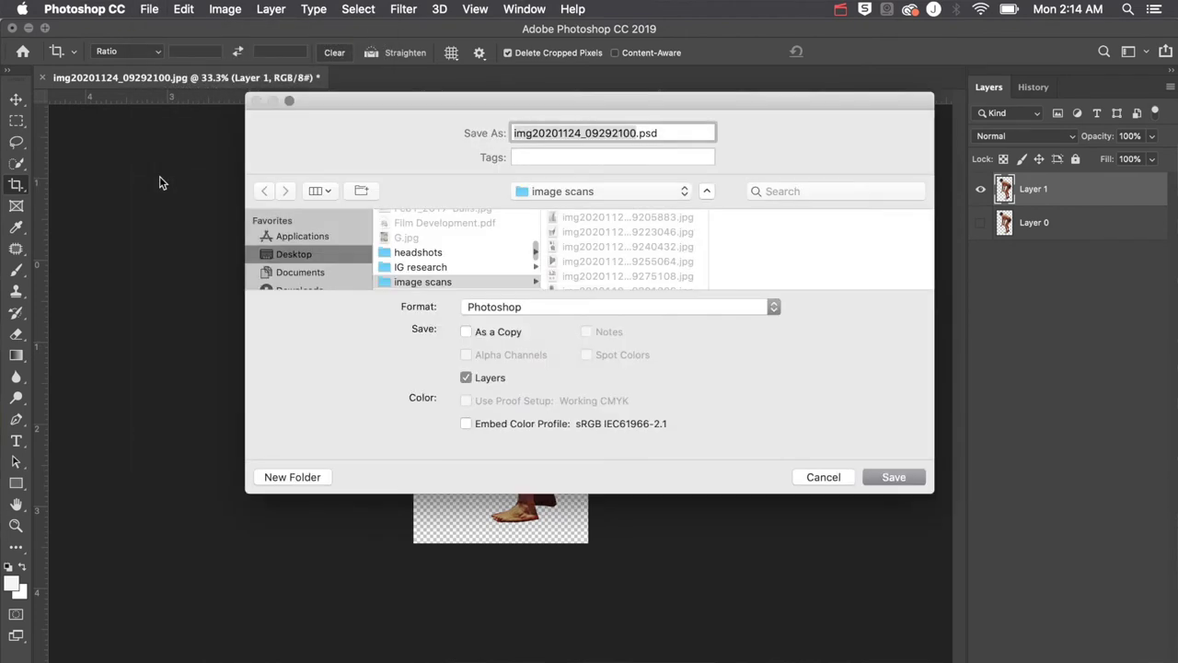
{"action": "left_click", "coordinate": [506, 308]}
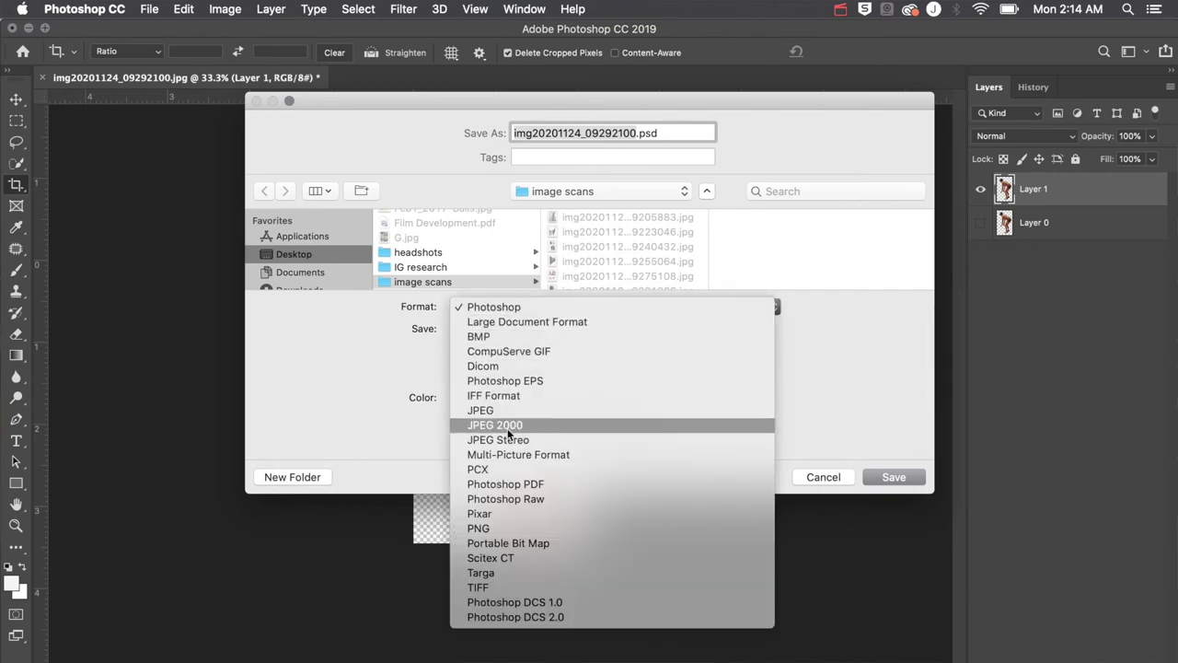
{"action": "left_click", "coordinate": [507, 527]}
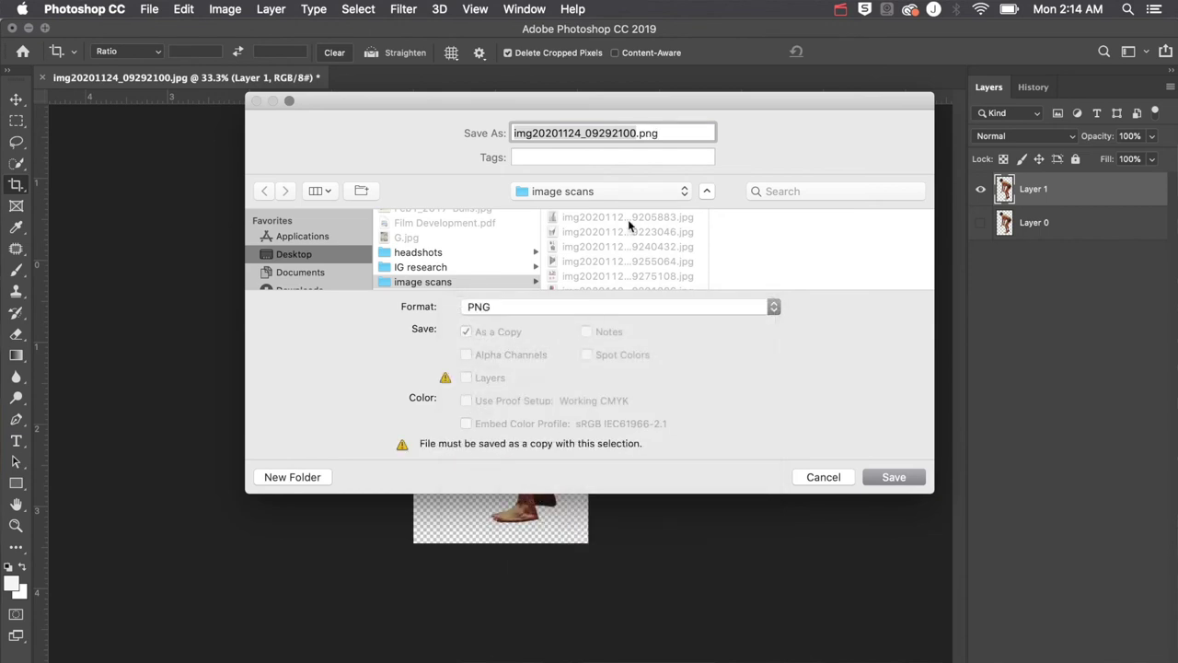
{"action": "left_click", "coordinate": [635, 133]}
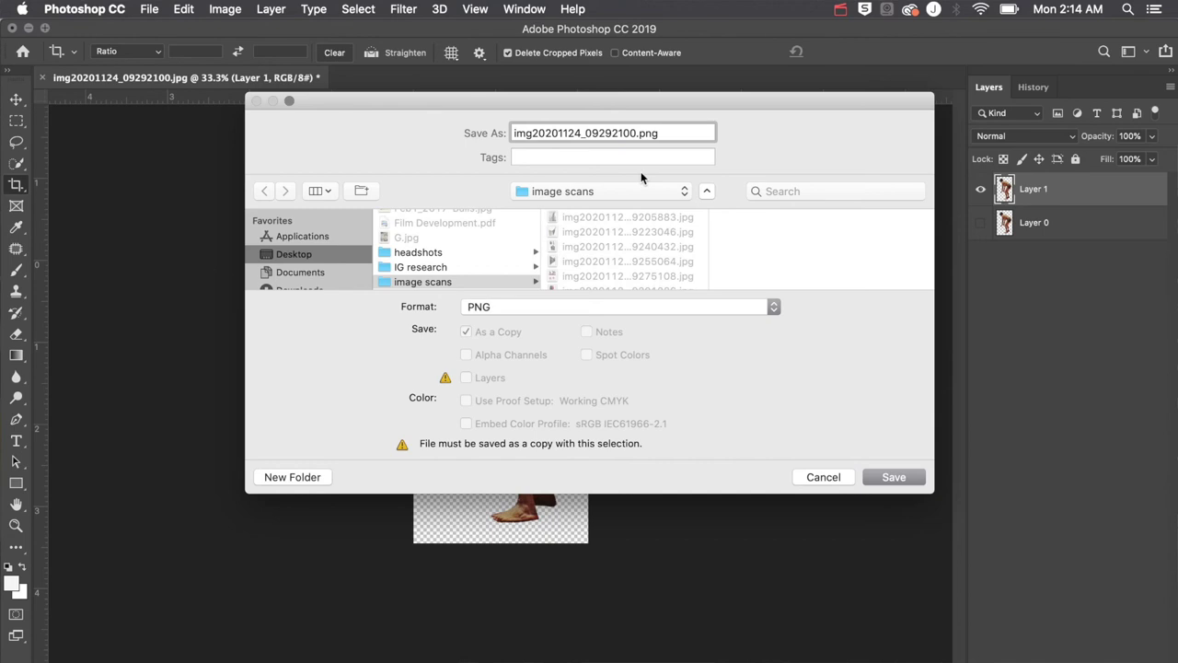
{"action": "type", "text": "-1"}
{"action": "left_click", "coordinate": [893, 478]}
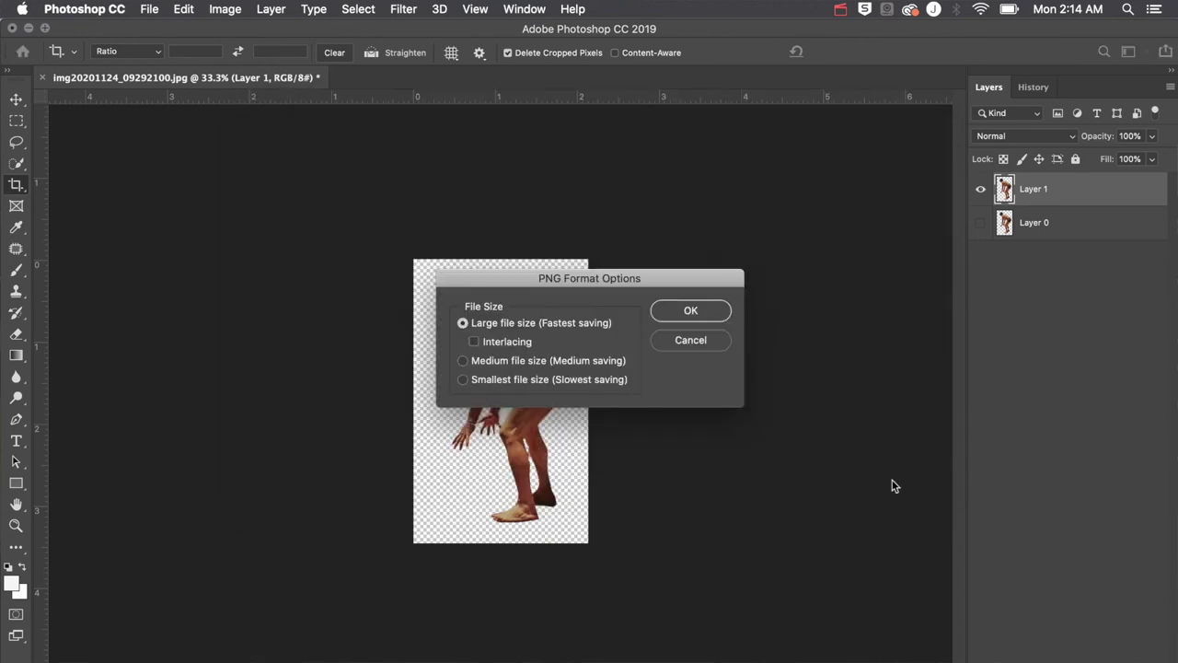
{"action": "left_click", "coordinate": [691, 311]}
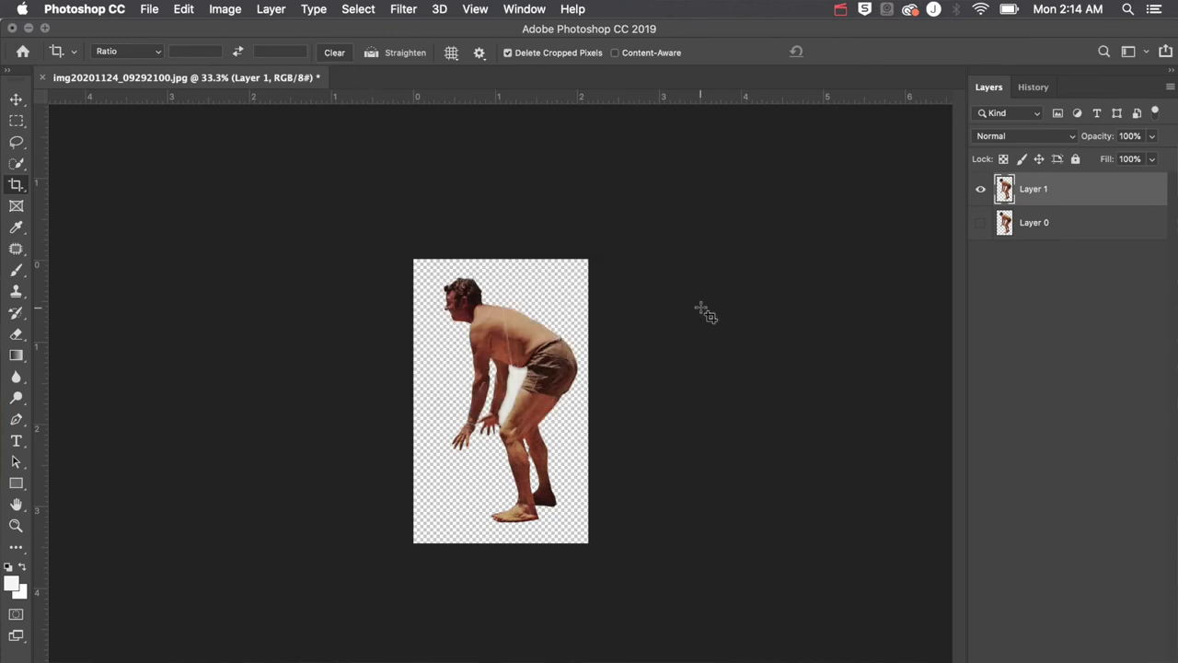
{"action": "key", "text": "super+h"}
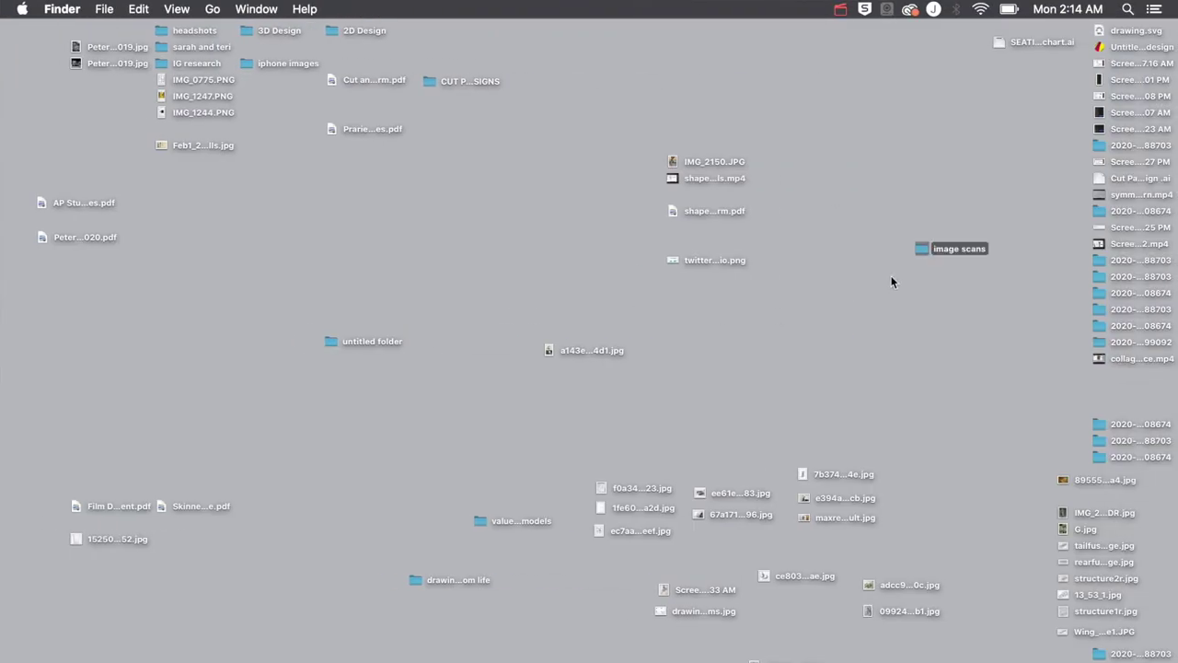
Quick Look the original JPG scan and the new 2.5 MB PNG in the image scans folder
{"action": "double_click", "coordinate": [920, 247]}
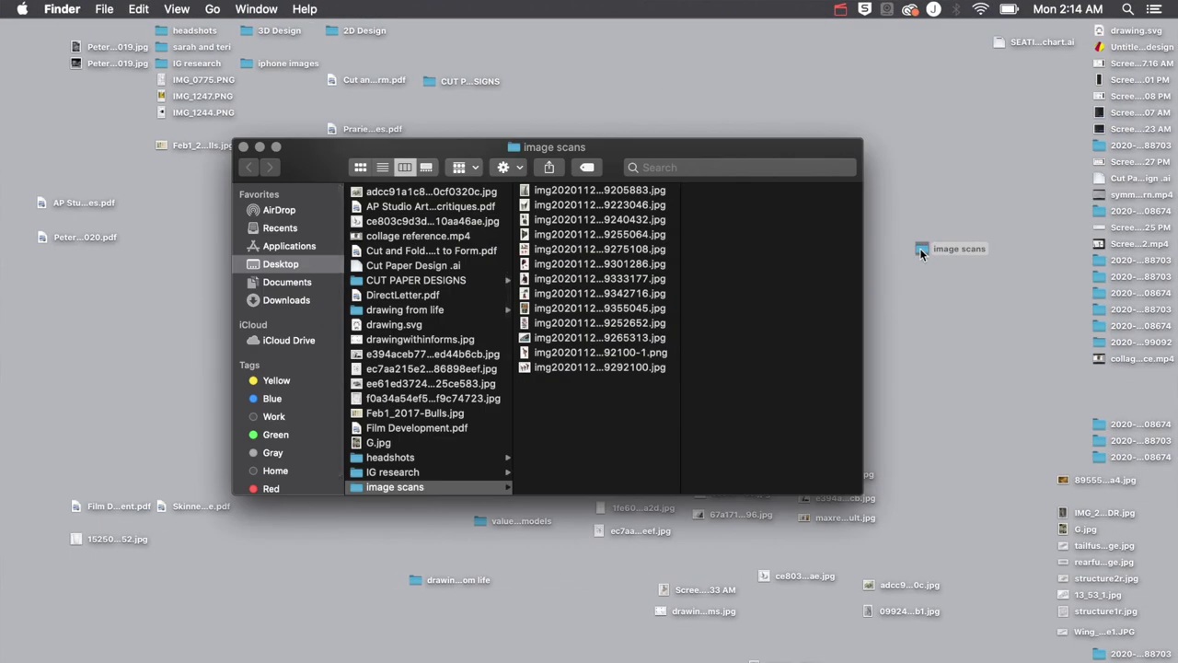
{"action": "left_click", "coordinate": [600, 367]}
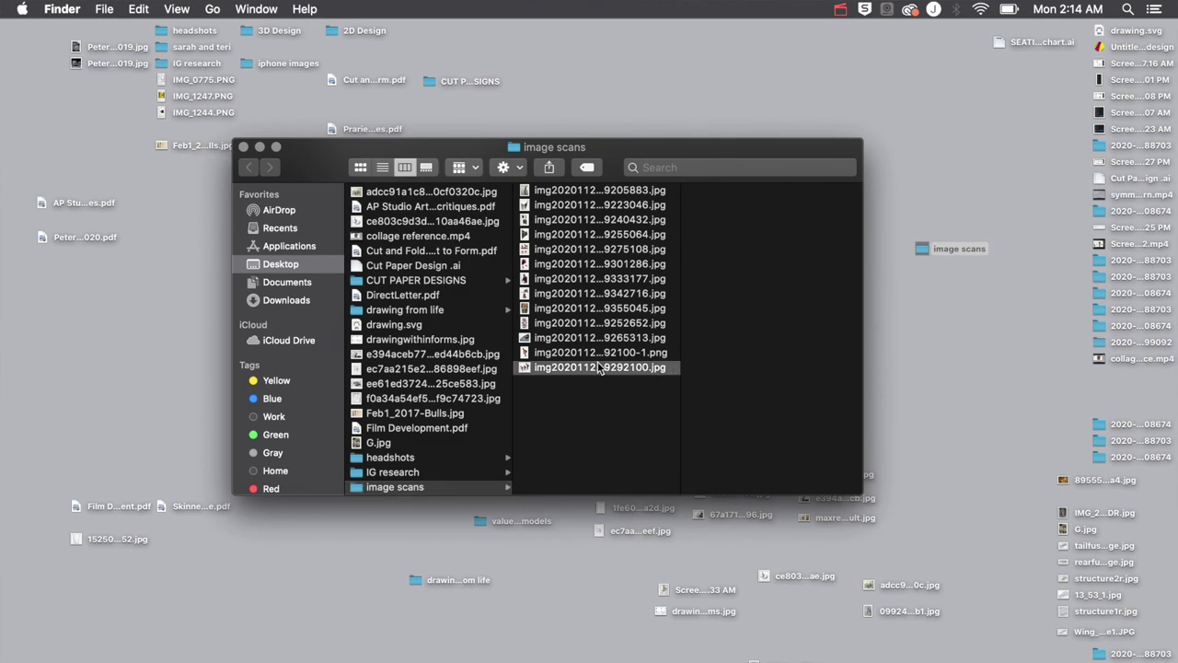
{"action": "key", "text": "space"}
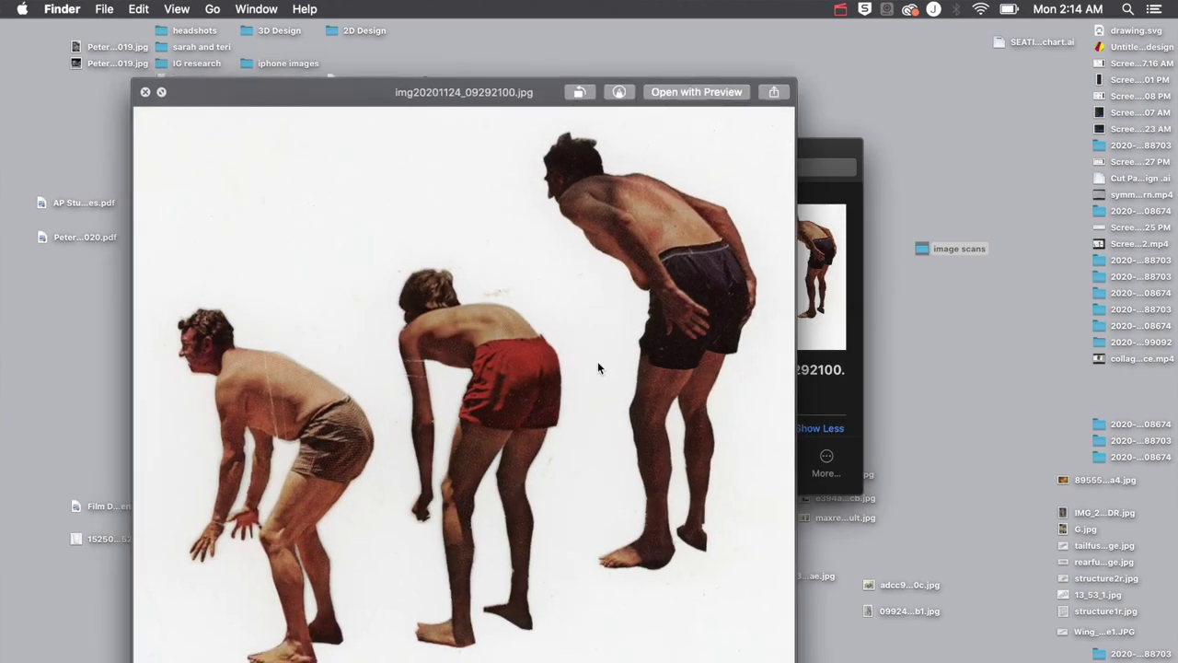
{"action": "key", "text": "space"}
{"action": "key", "text": "Up"}
{"action": "key", "text": "space"}
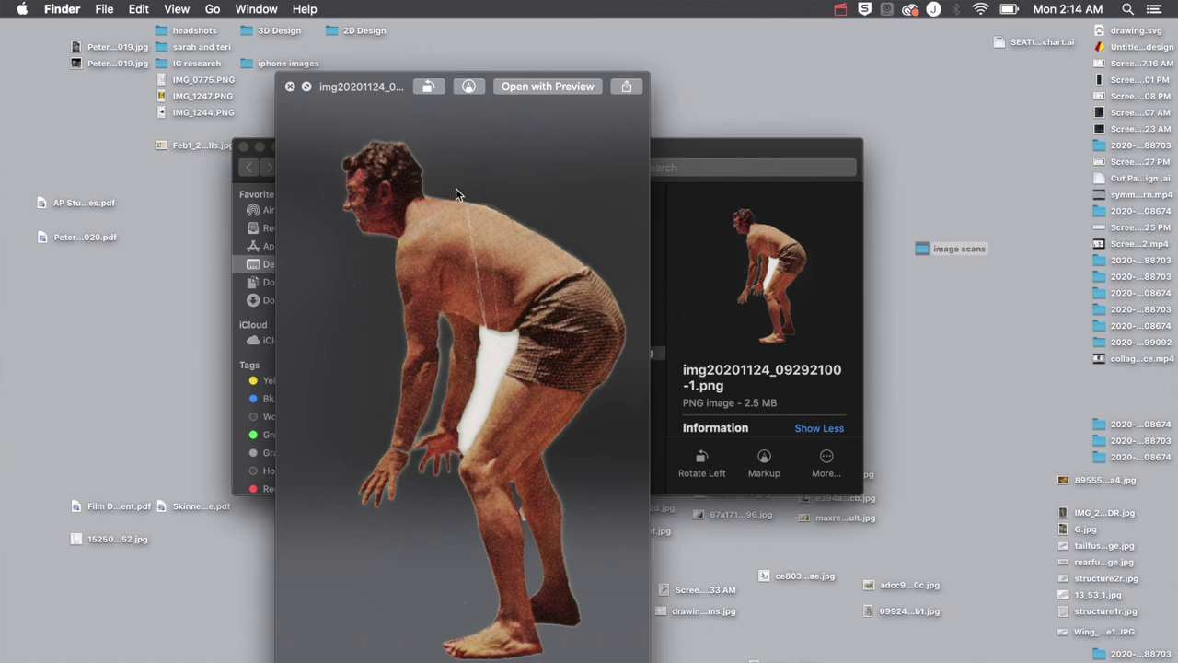
{"action": "left_click_drag", "start_coordinate": [381, 416], "coordinate": [280, 390]}
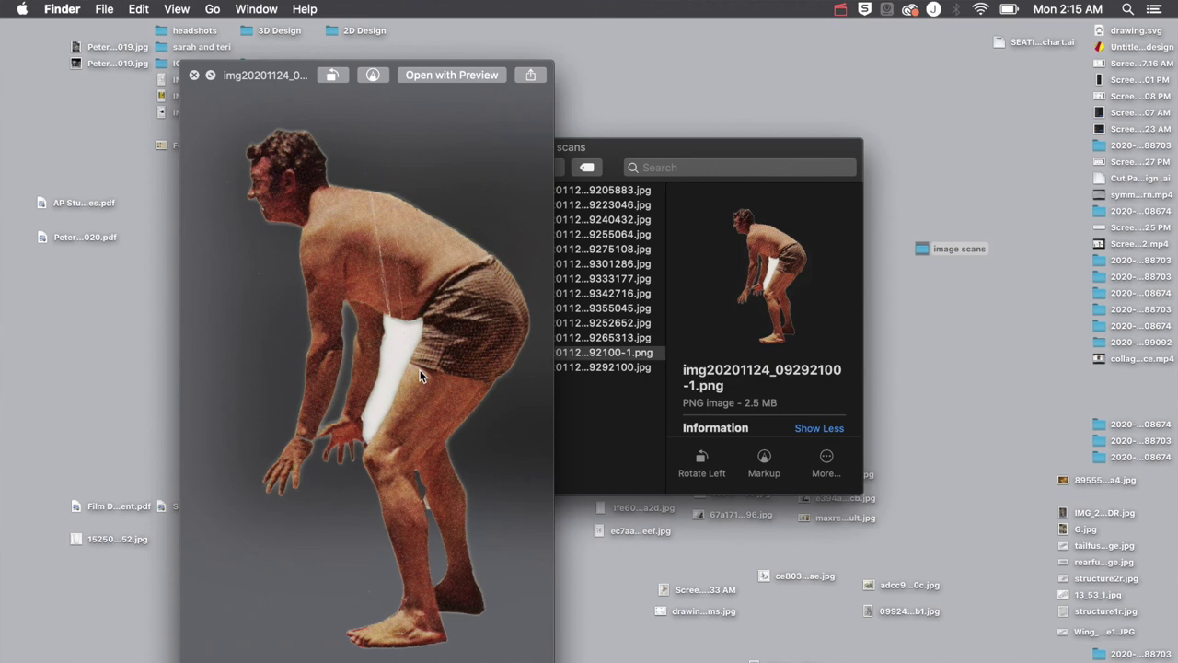
{"action": "key", "text": "space"}
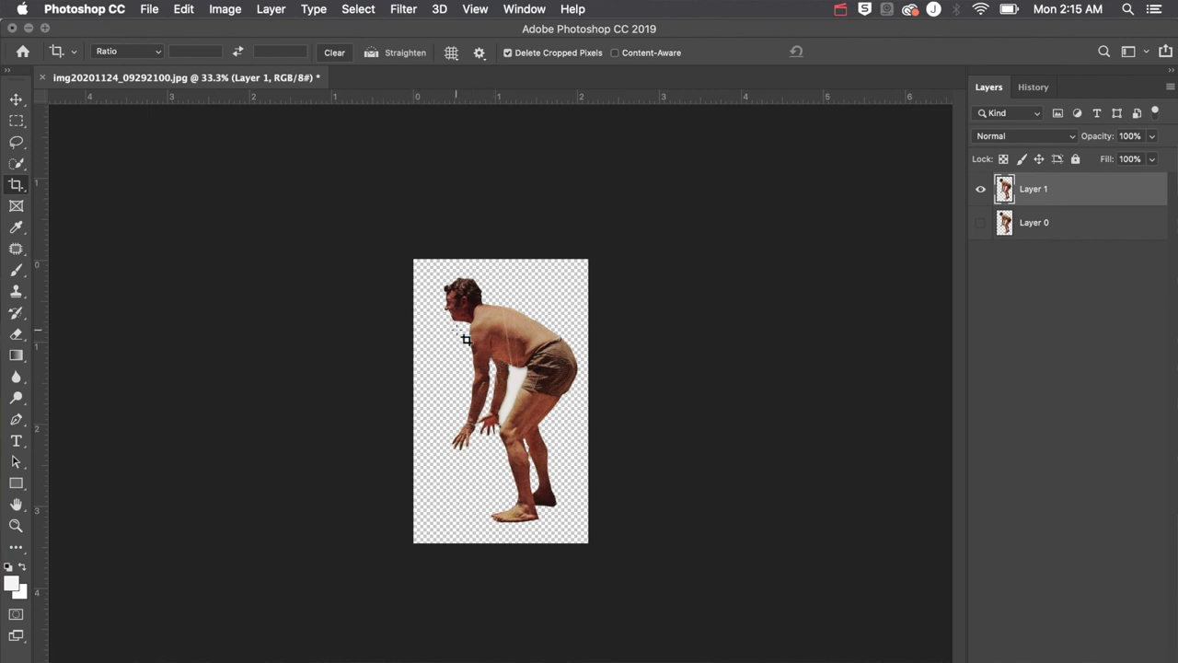
Undo the crop back to the full canvas and bring Layer 0's three men back into view
{"action": "key", "text": "super"}
{"action": "key", "text": "super+z"}
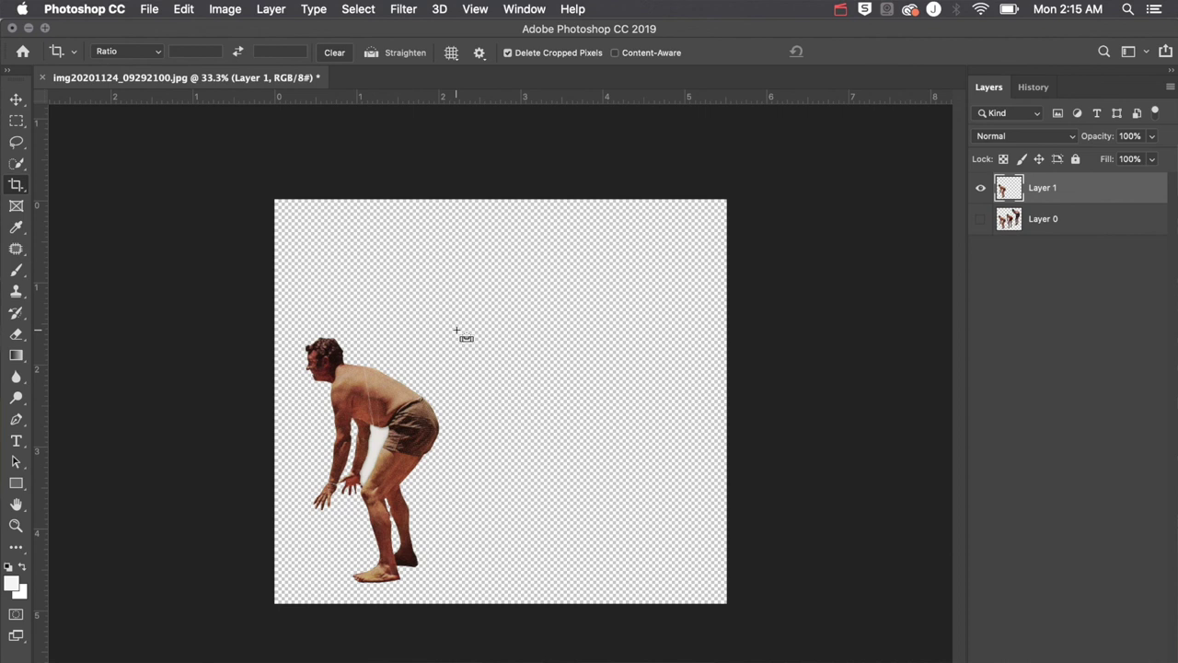
{"action": "key", "text": "super+z"}
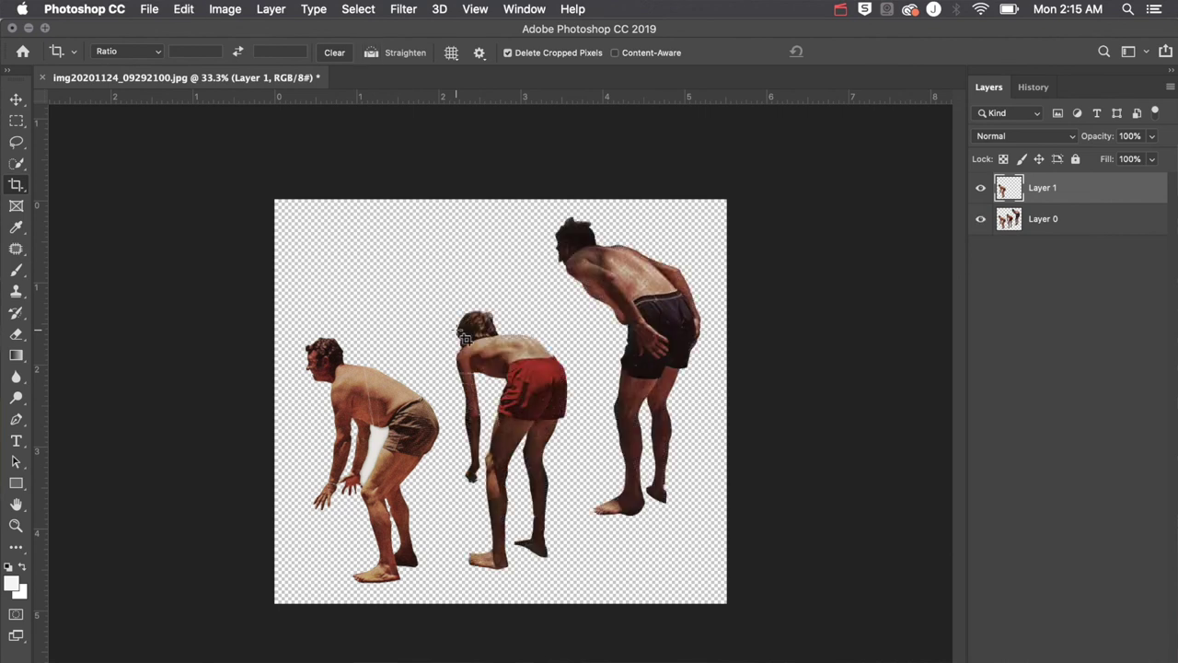